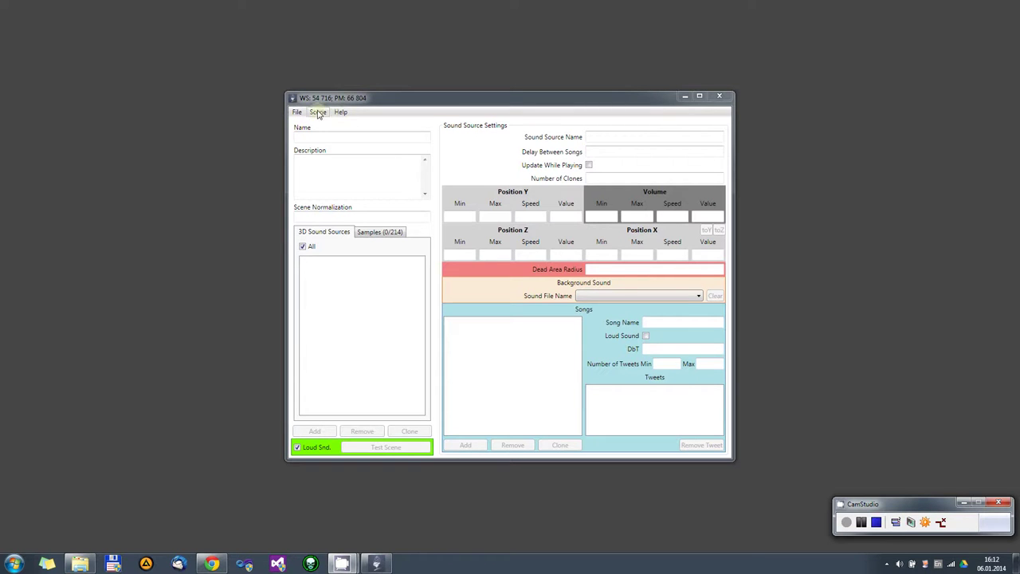
{"action": "left_click", "coordinate": [297, 112]}
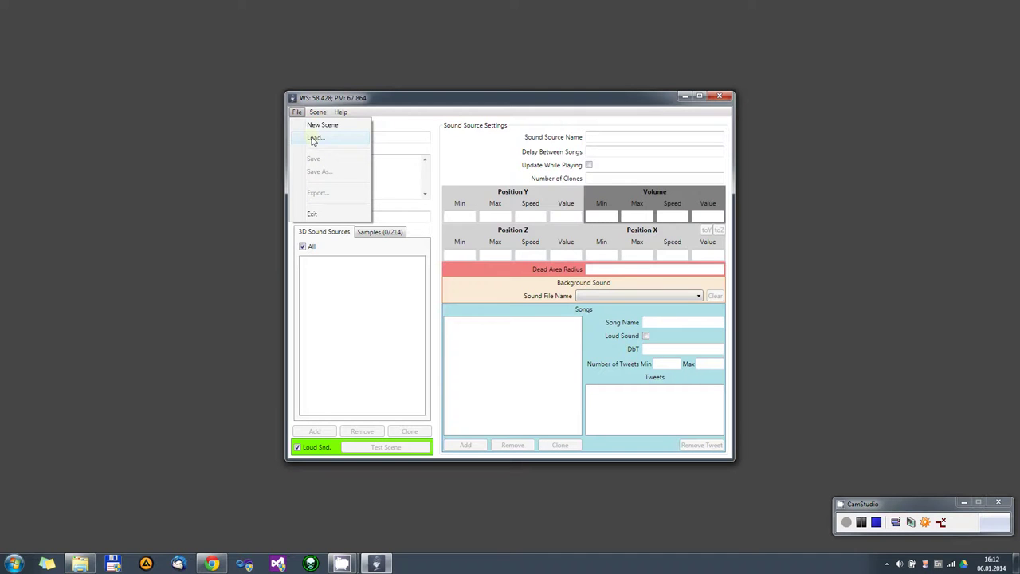
{"action": "mouse_move", "coordinate": [319, 114]}
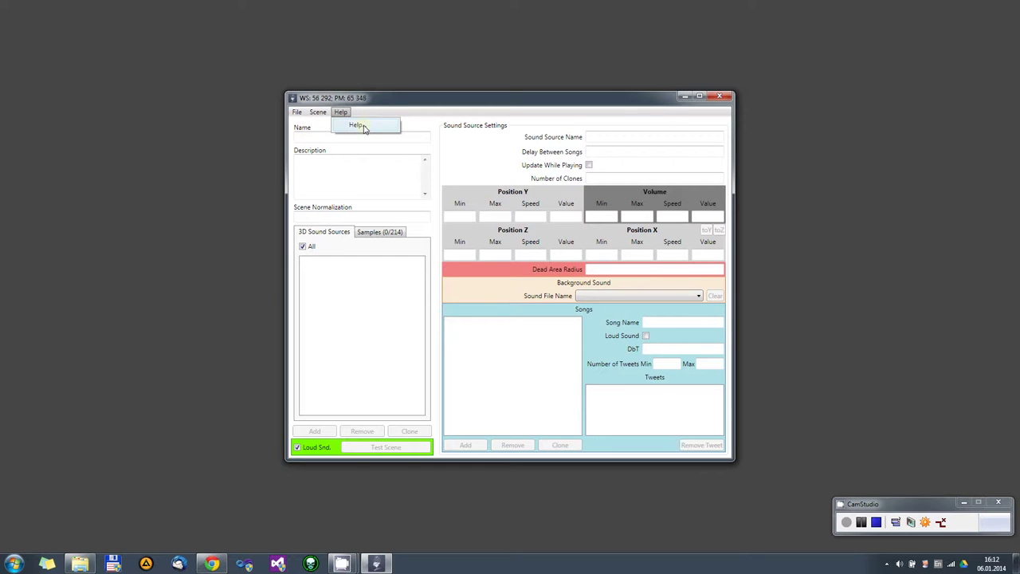
{"action": "left_click", "coordinate": [364, 128]}
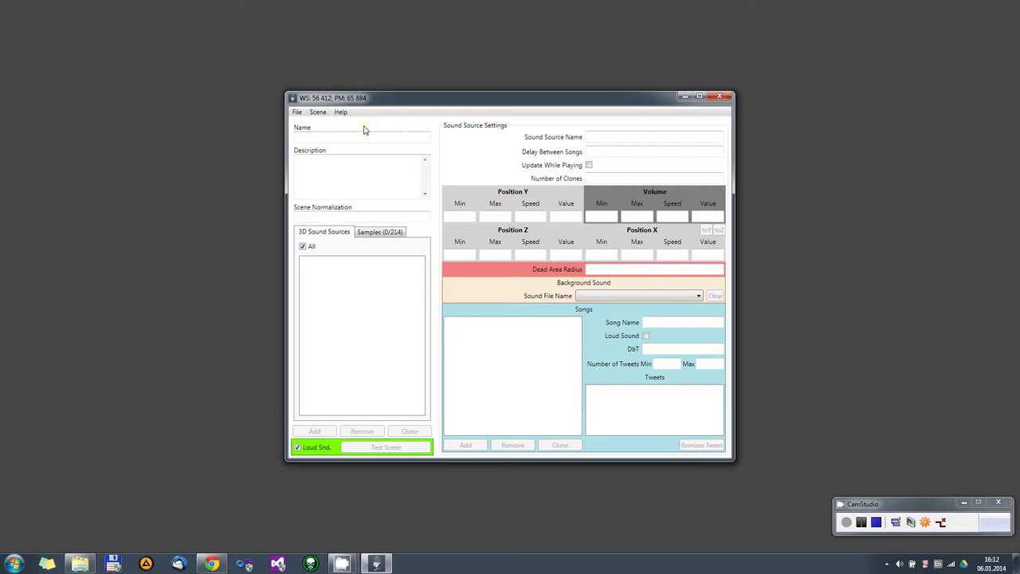
Load the scene file forest_day.scn and enable all of its 3D sound sources
{"action": "left_click", "coordinate": [297, 114]}
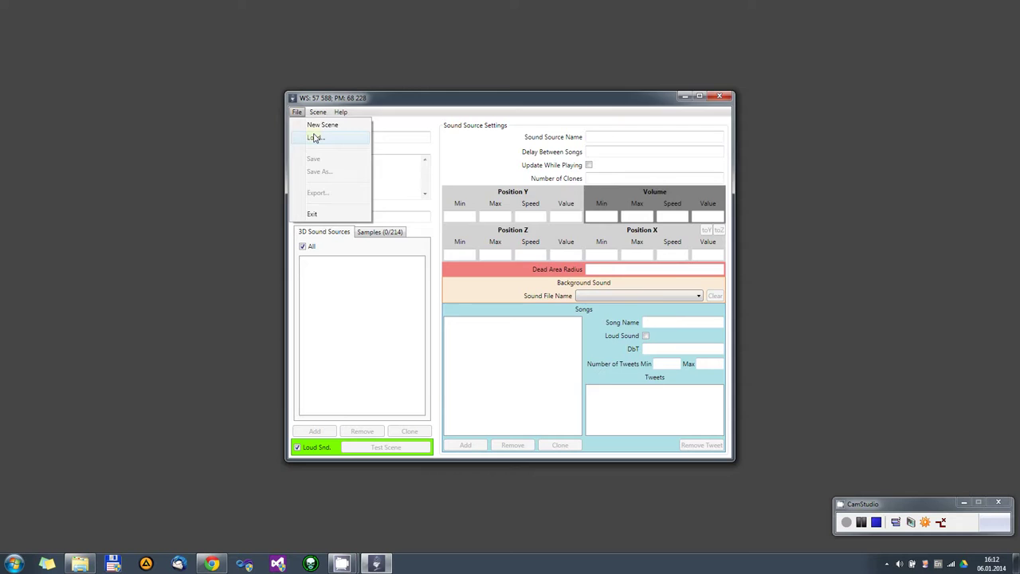
{"action": "left_click", "coordinate": [315, 138]}
{"action": "left_click", "coordinate": [448, 227]}
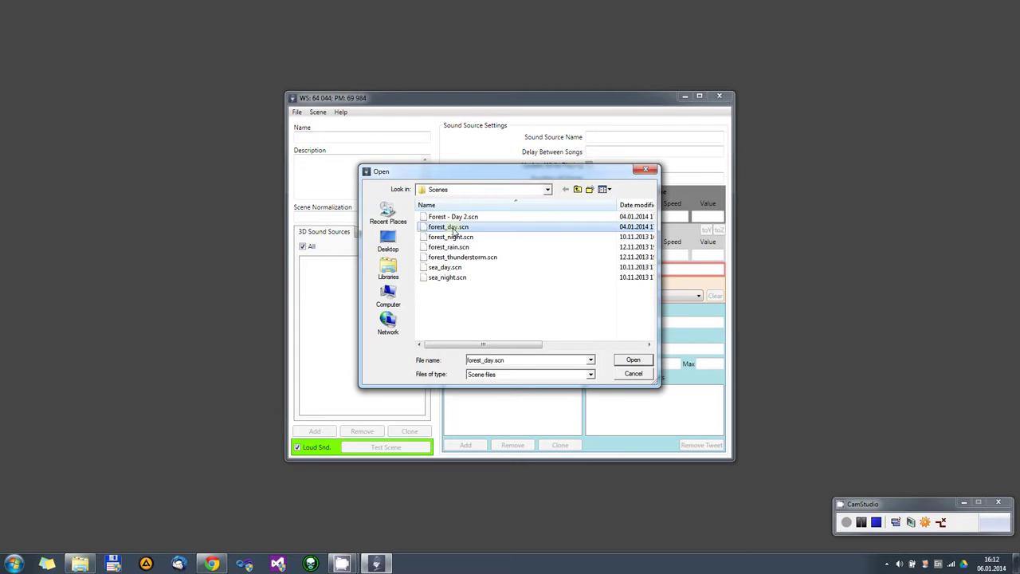
{"action": "left_click", "coordinate": [631, 360]}
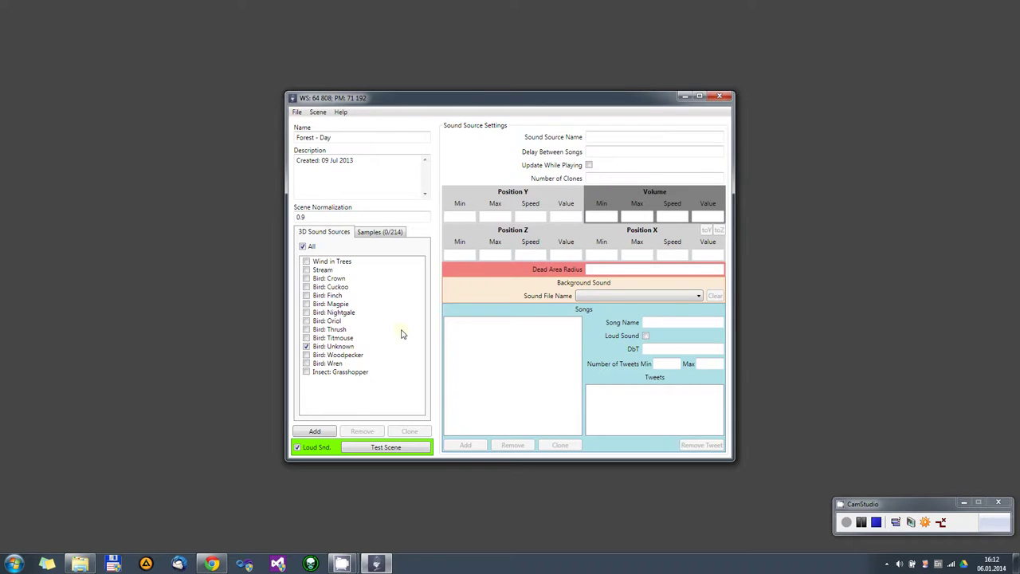
{"action": "left_click", "coordinate": [303, 246]}
{"action": "left_click", "coordinate": [303, 246]}
{"action": "left_click", "coordinate": [316, 137]}
{"action": "left_click_drag", "start_coordinate": [335, 142], "coordinate": [280, 140]}
{"action": "left_click", "coordinate": [319, 162]}
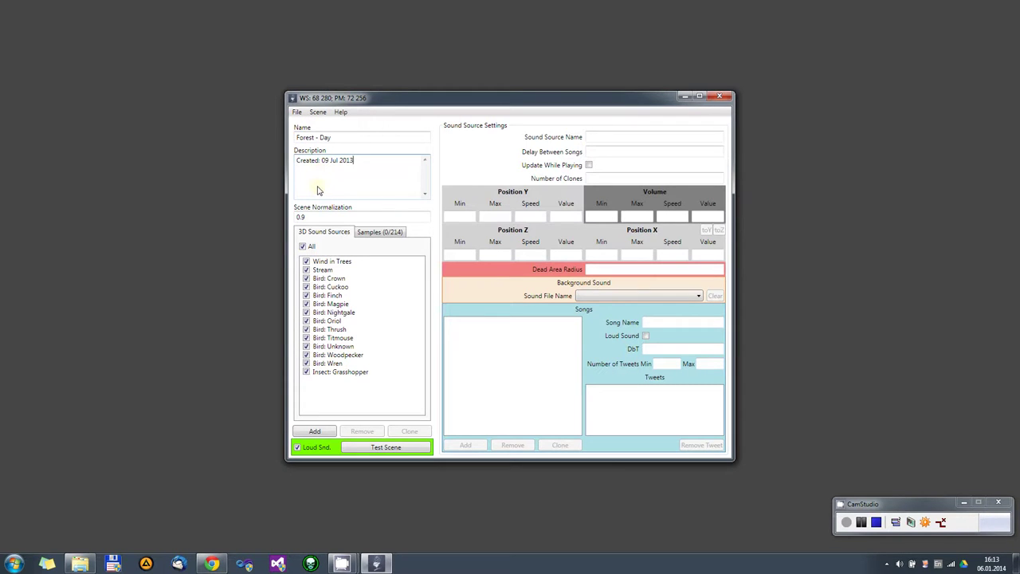
{"action": "left_click", "coordinate": [296, 112]}
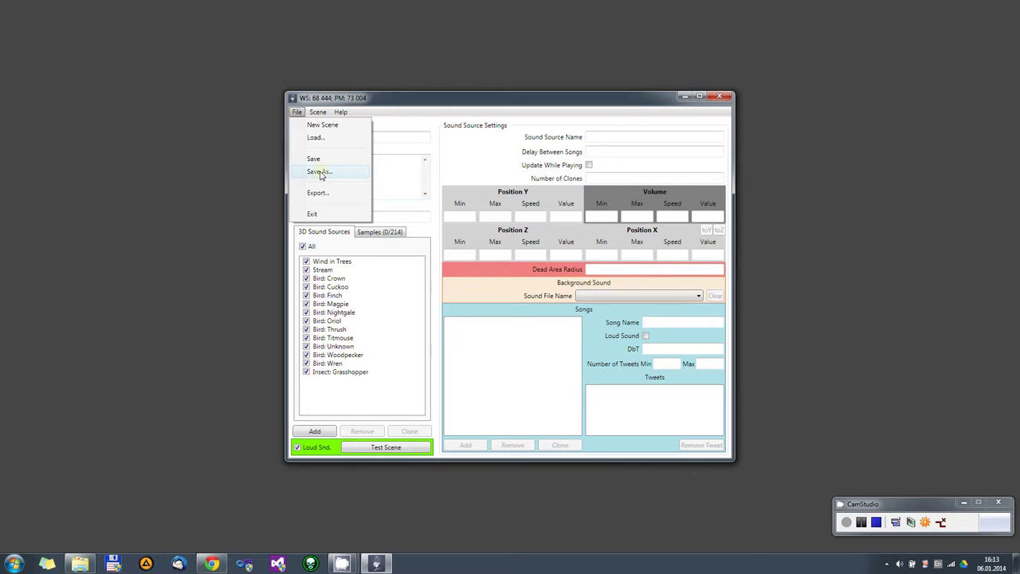
{"action": "left_click", "coordinate": [316, 137]}
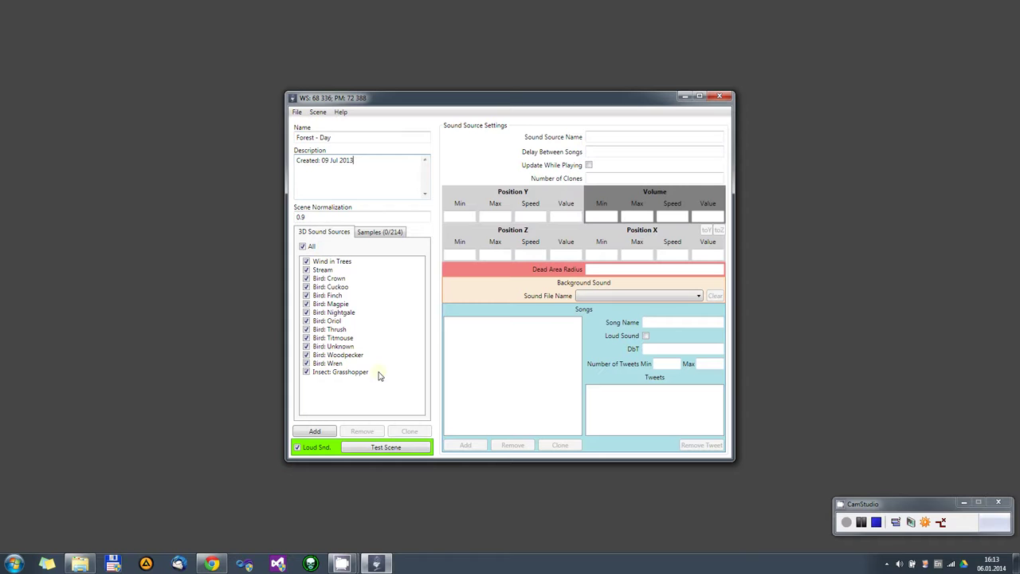
Save a copy of the scene under the file name Forest - Day 2.scn in the Scenes folder
{"action": "left_click", "coordinate": [298, 112]}
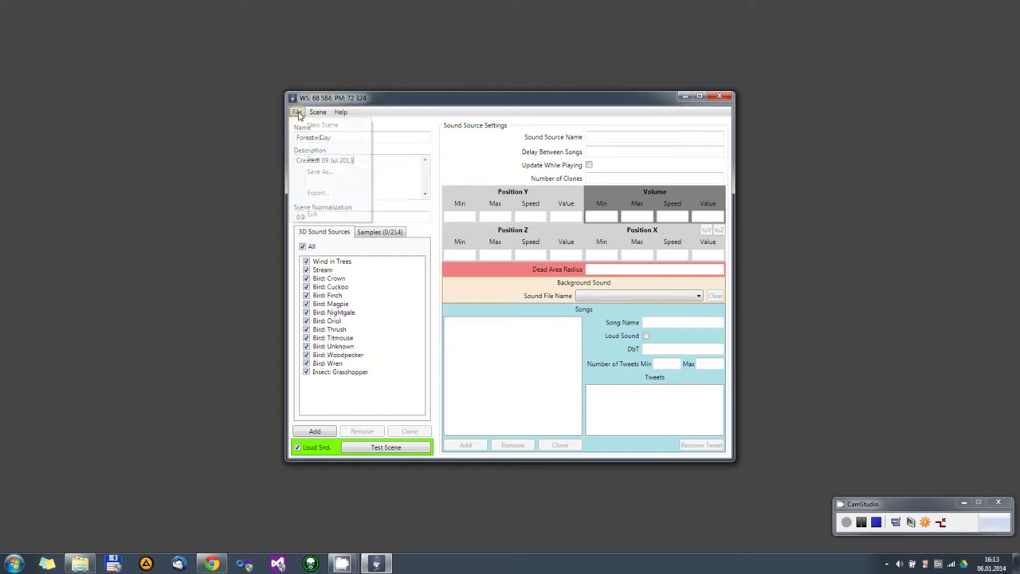
{"action": "left_click", "coordinate": [318, 173]}
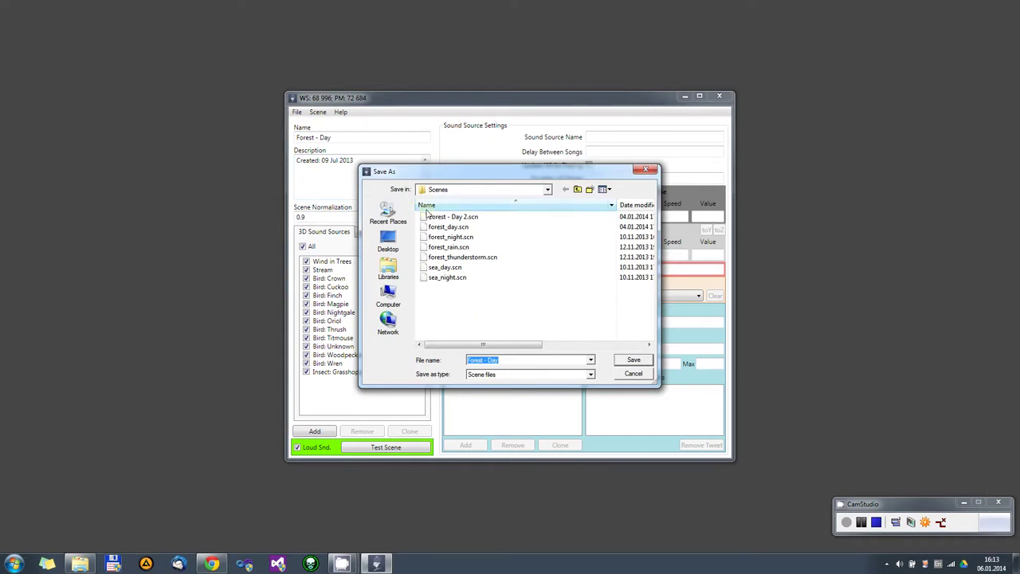
{"action": "left_click", "coordinate": [453, 218]}
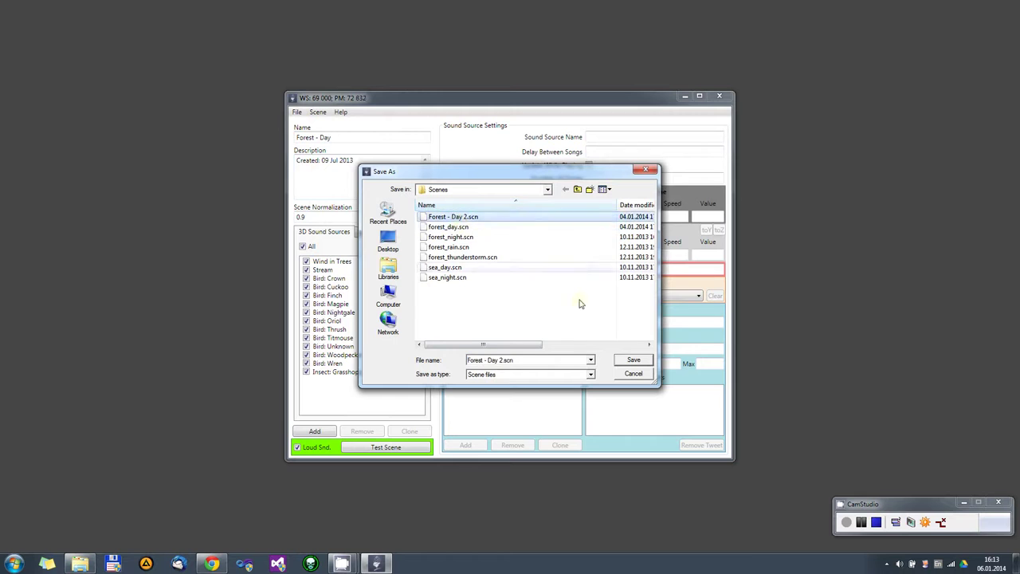
{"action": "left_click", "coordinate": [502, 361]}
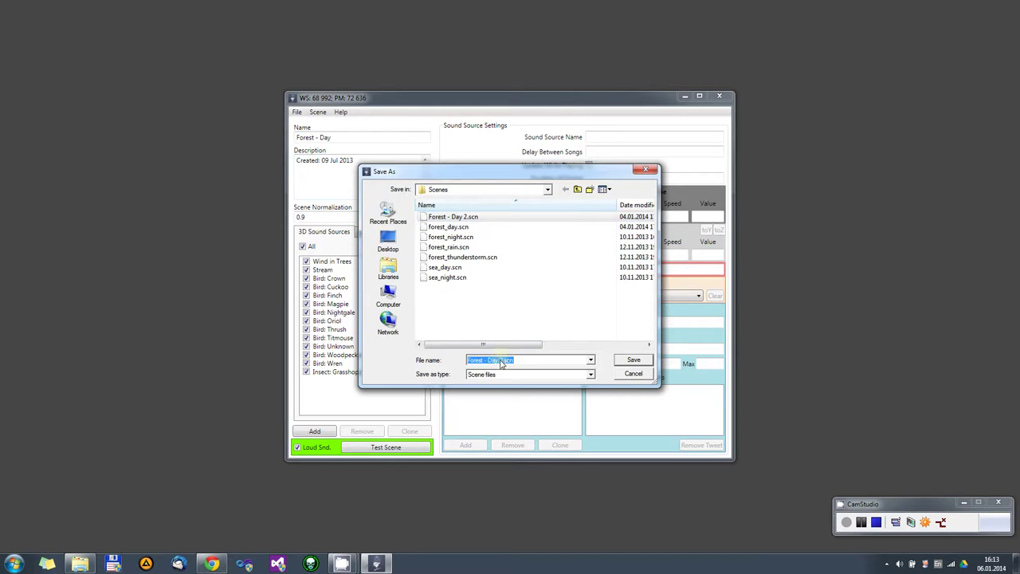
{"action": "left_click", "coordinate": [503, 362]}
{"action": "left_click", "coordinate": [630, 361]}
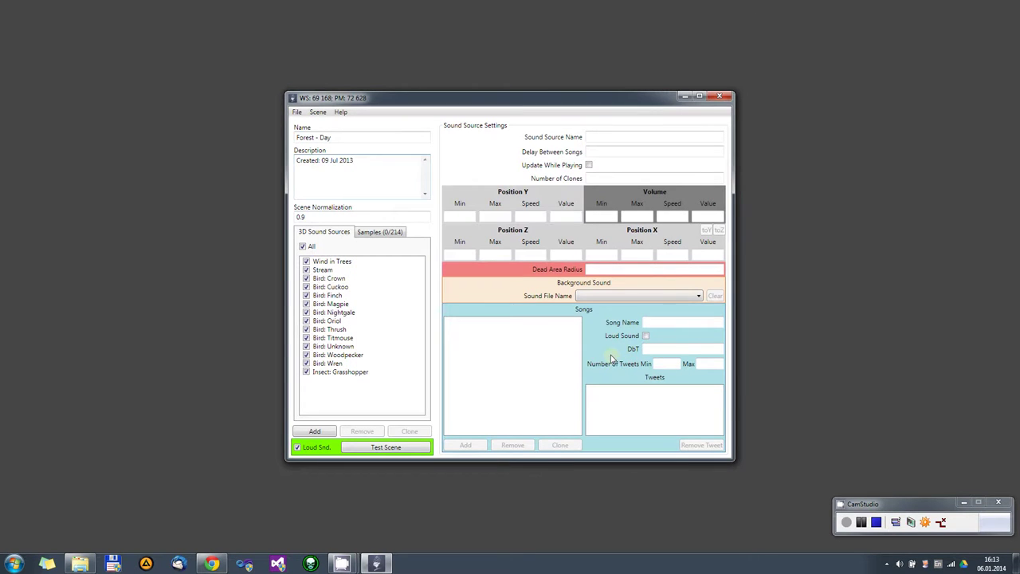
Try a scene normalization of 0.5 and set it back to 0.9
{"action": "left_click", "coordinate": [340, 137]}
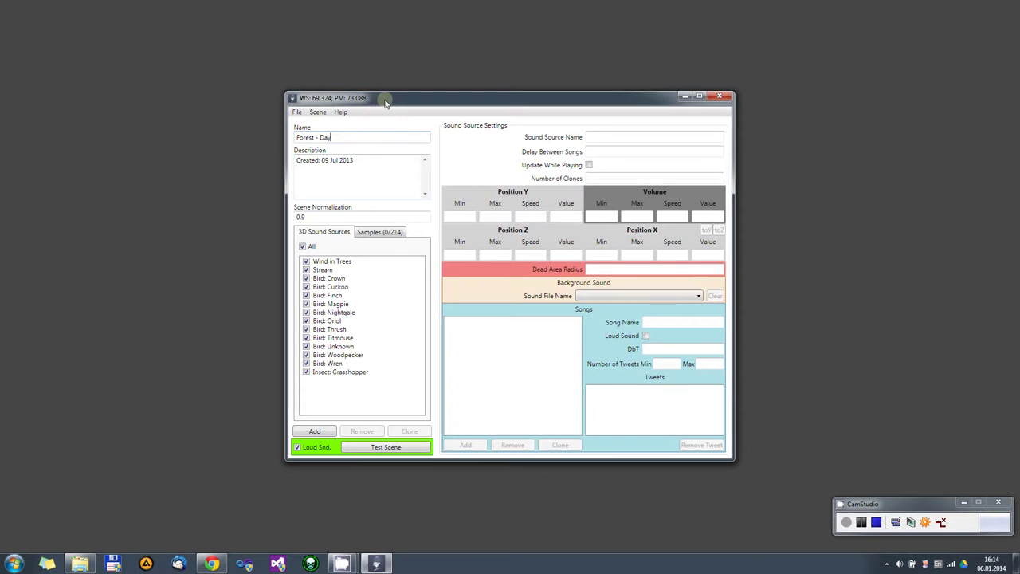
{"action": "left_click_drag", "start_coordinate": [385, 102], "coordinate": [383, 94]}
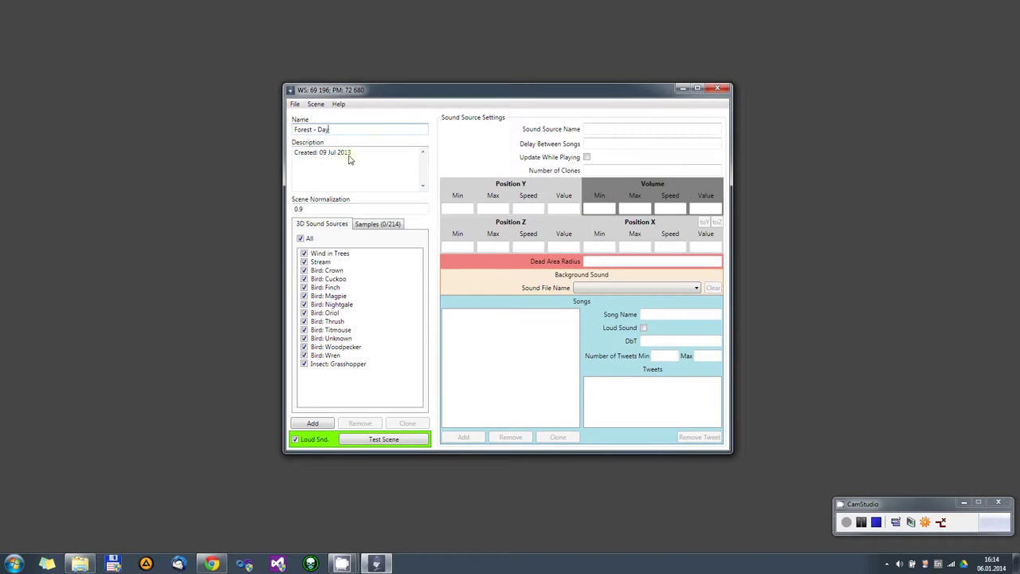
{"action": "double_click", "coordinate": [319, 209]}
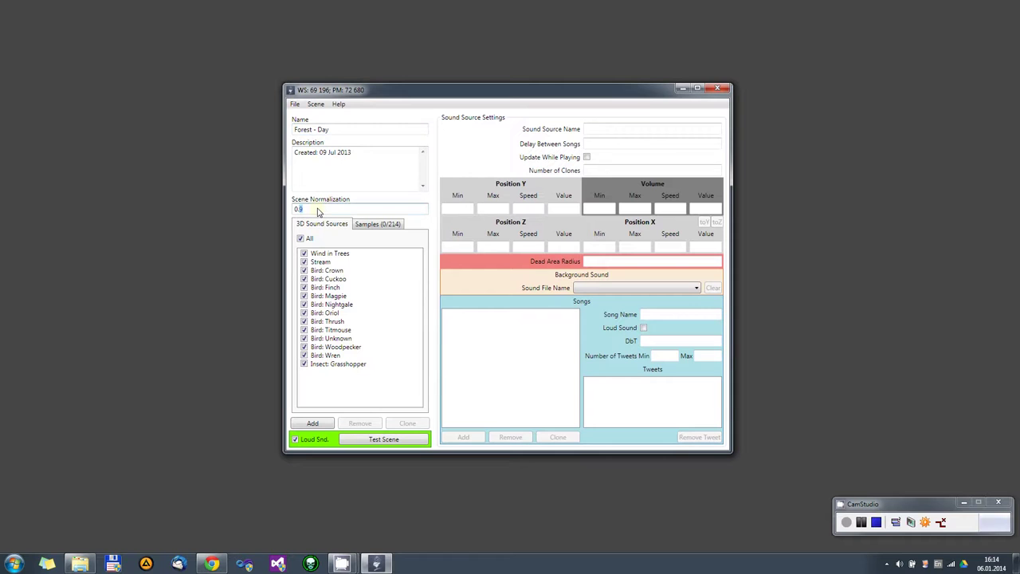
{"action": "left_click", "coordinate": [318, 211]}
{"action": "type", "text": "5"}
{"action": "key", "text": "BackSpace"}
{"action": "type", "text": "9"}
Look at the samples list and display the settings of the Bird: Crown sound source
{"action": "left_click", "coordinate": [372, 228]}
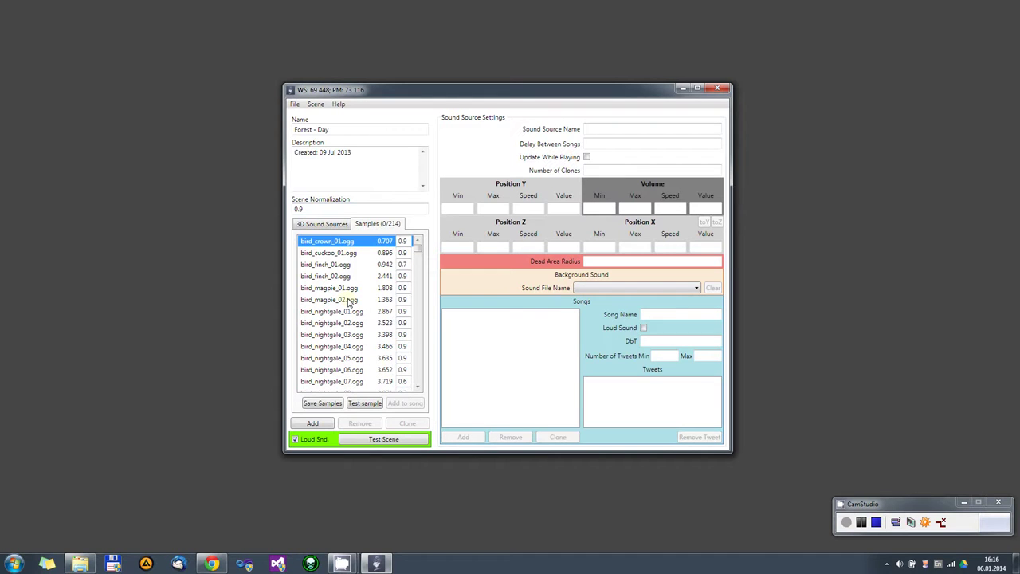
{"action": "left_click", "coordinate": [332, 226]}
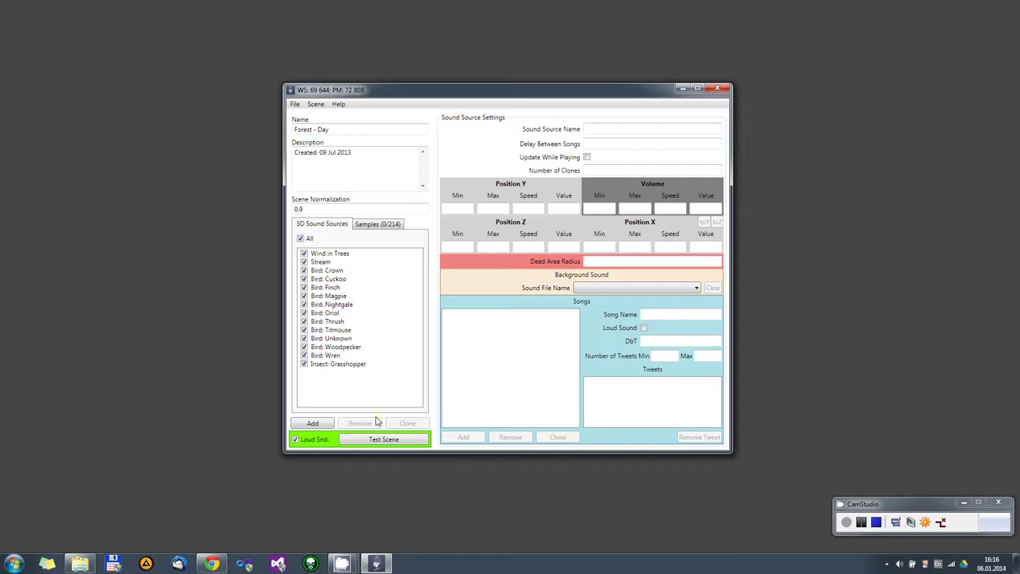
{"action": "left_click", "coordinate": [333, 271]}
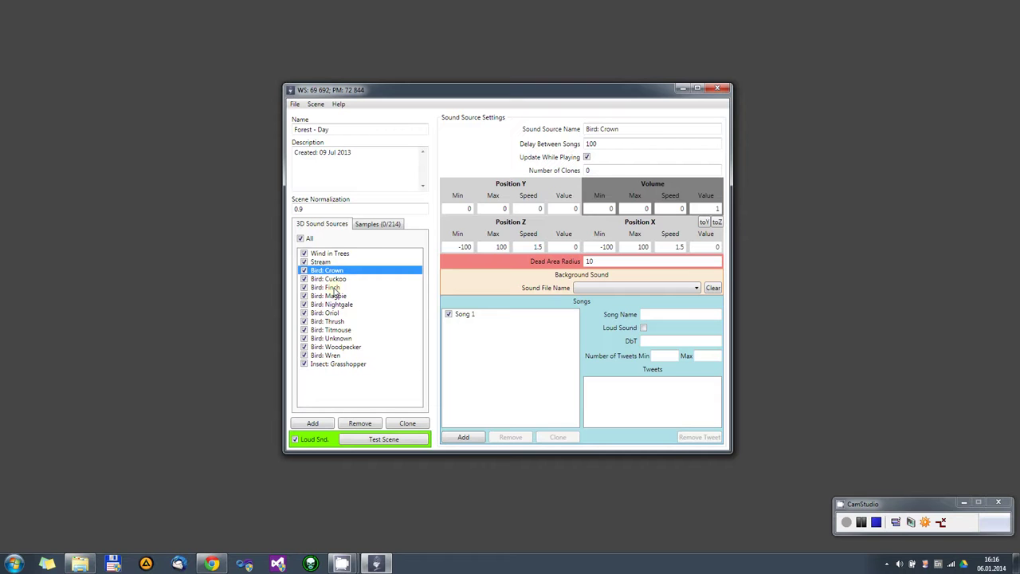
Examine the normalization values of the bird samples, including bird_finch_01.ogg, and browse the samples list to its end
{"action": "left_click", "coordinate": [384, 223]}
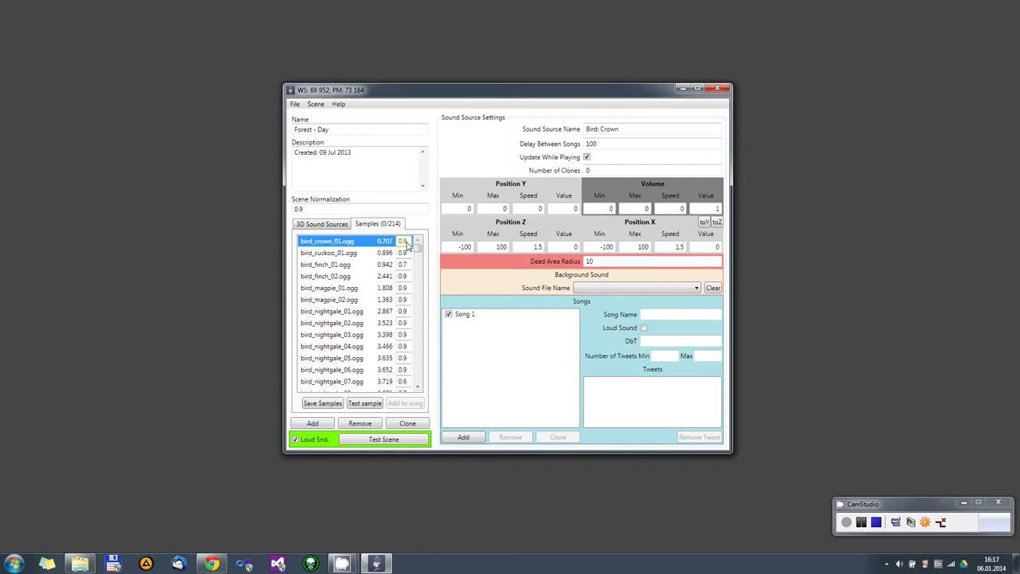
{"action": "left_click", "coordinate": [302, 210]}
{"action": "left_click", "coordinate": [403, 265]}
{"action": "left_click", "coordinate": [334, 265]}
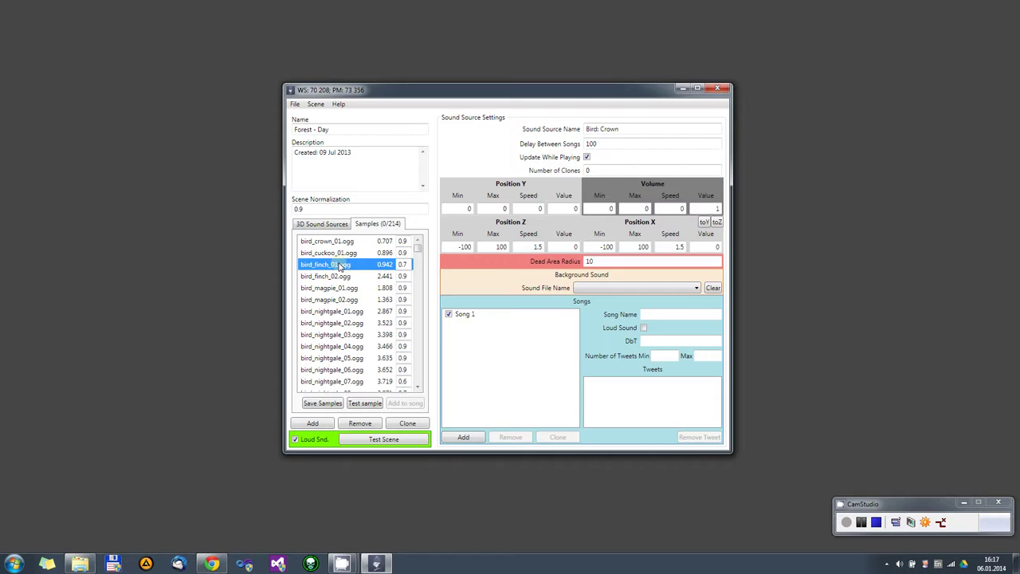
{"action": "left_click", "coordinate": [402, 264]}
{"action": "scroll", "coordinate": [420, 272], "scroll_direction": "down", "scroll_amount": 3}
{"action": "left_click_drag", "start_coordinate": [417, 253], "coordinate": [420, 389]}
Widen the editor window and examine the durations and normalization values of sea_waves_01.ogg and the first bird samples
{"action": "left_click_drag", "start_coordinate": [731, 311], "coordinate": [876, 313]}
{"action": "left_click_drag", "start_coordinate": [554, 95], "coordinate": [484, 86]}
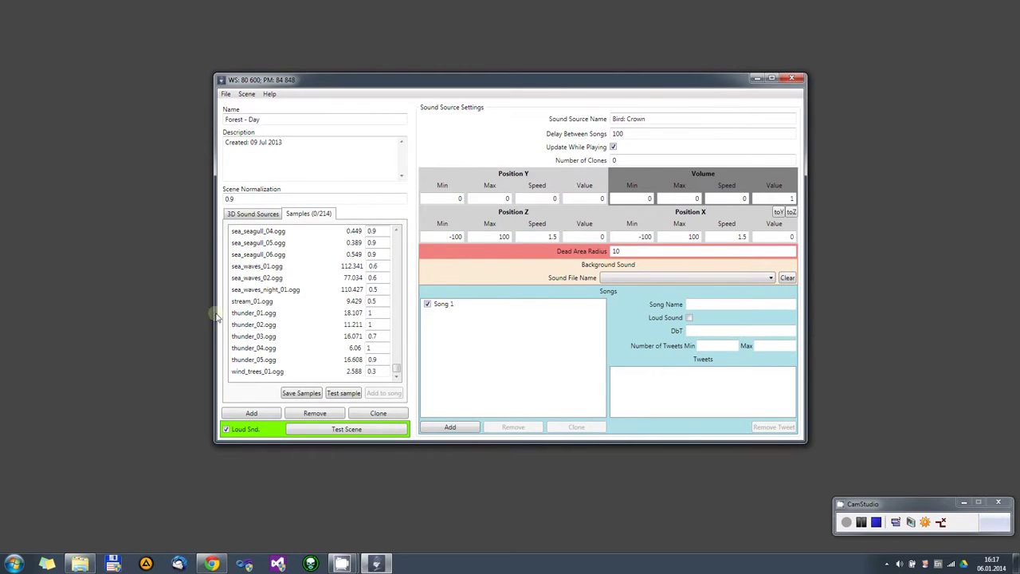
{"action": "left_click", "coordinate": [269, 266]}
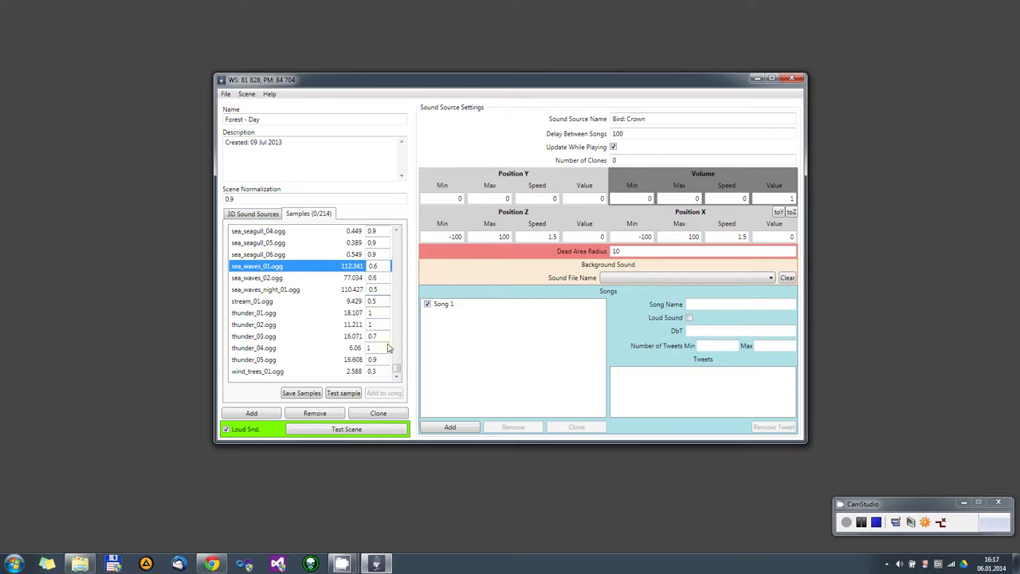
{"action": "left_click_drag", "start_coordinate": [396, 367], "coordinate": [397, 233]}
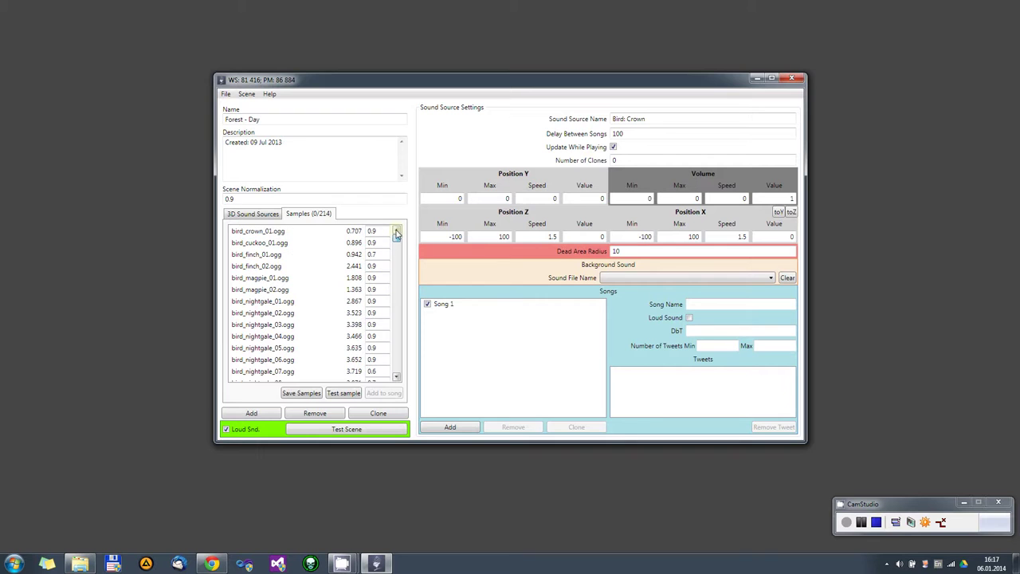
{"action": "left_click", "coordinate": [275, 232]}
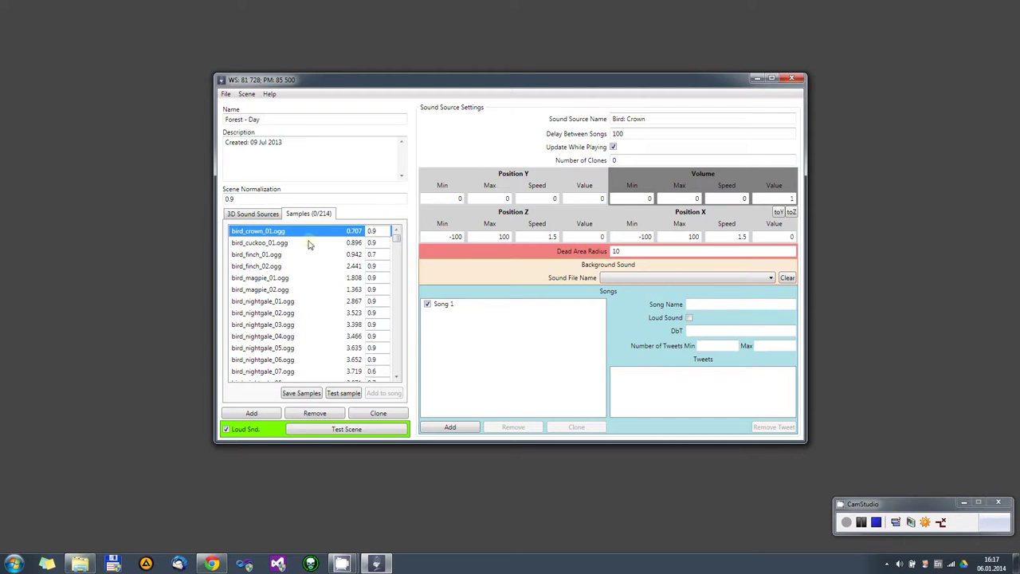
{"action": "left_click", "coordinate": [270, 265]}
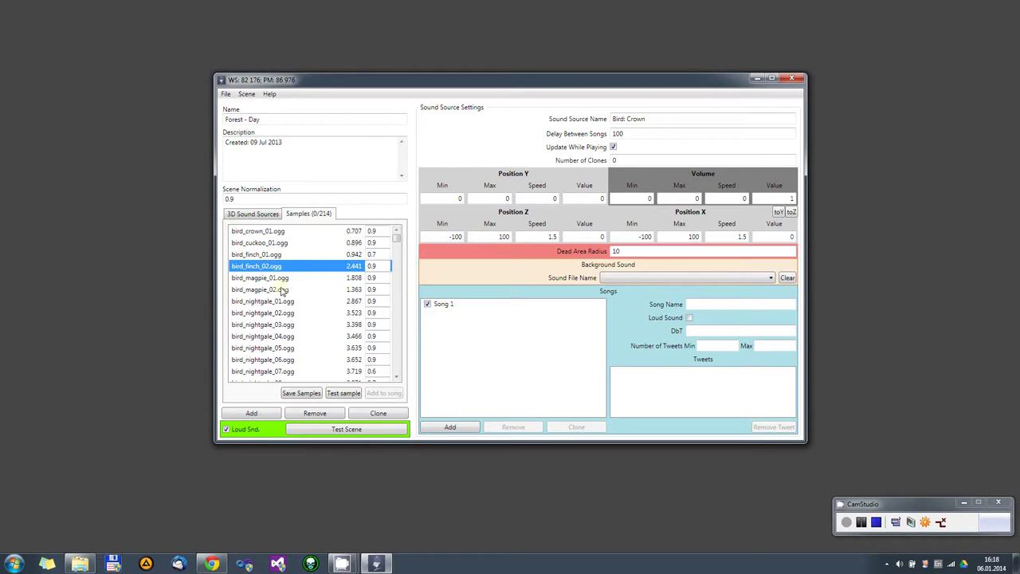
{"action": "left_click", "coordinate": [272, 232]}
{"action": "left_click", "coordinate": [273, 243]}
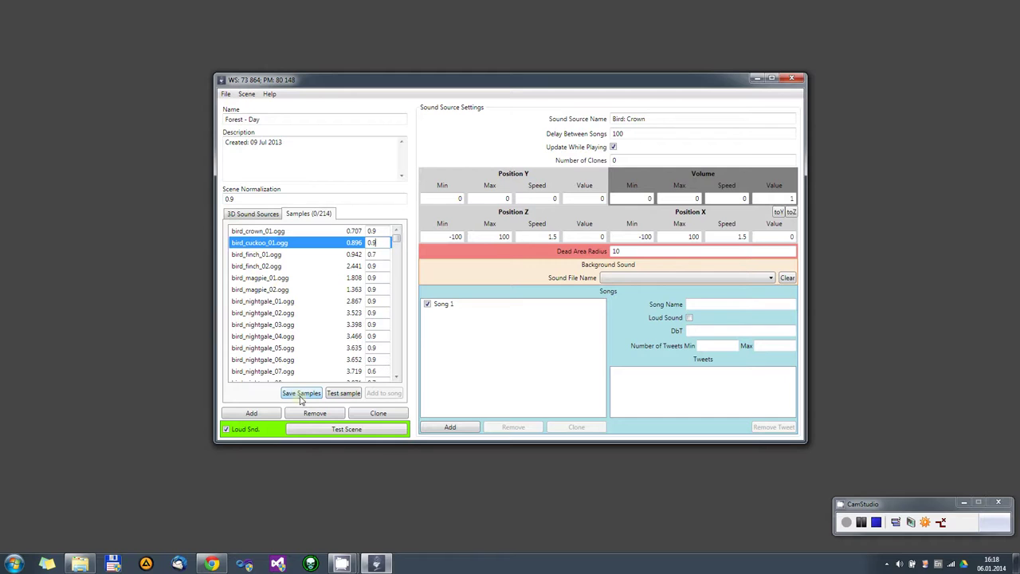
Play the sample bird_crown_01.ogg twice to test its sound
{"action": "left_click", "coordinate": [274, 231]}
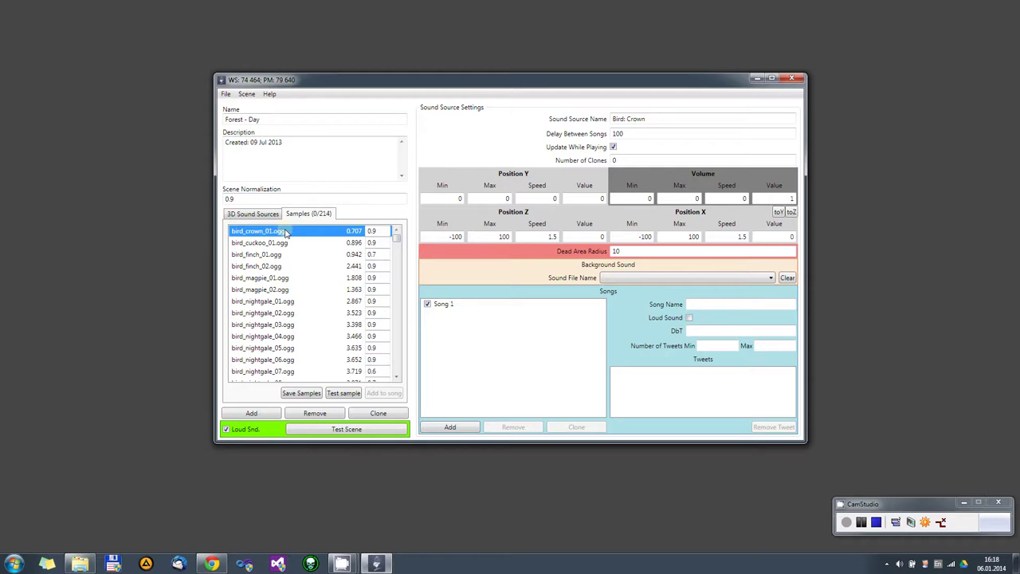
{"action": "left_click", "coordinate": [343, 393]}
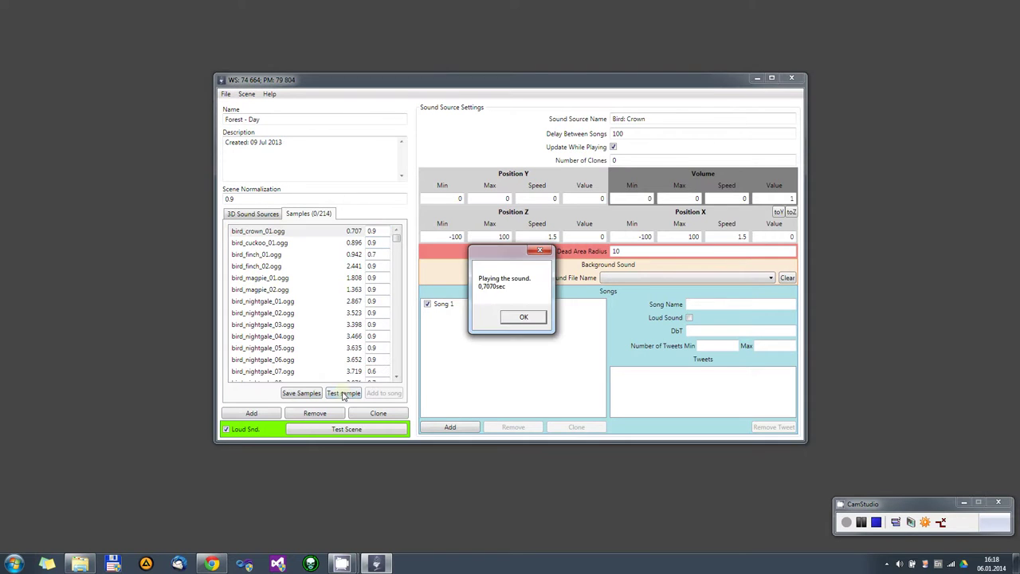
{"action": "left_click", "coordinate": [515, 322]}
{"action": "left_click", "coordinate": [342, 393]}
{"action": "left_click", "coordinate": [522, 318]}
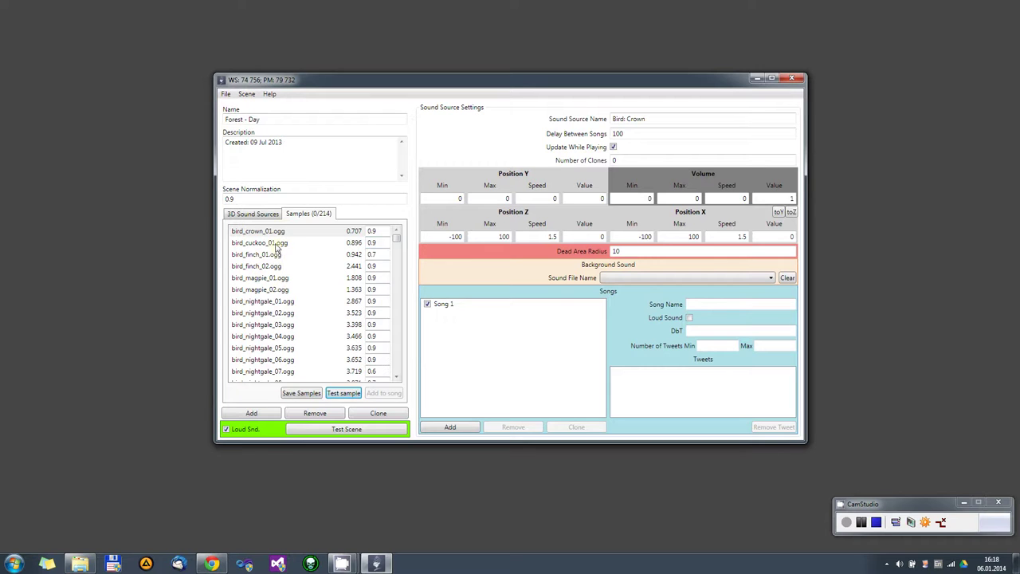
Check the bird_cuckoo_01.ogg and bird_finch_01.ogg samples and return to the list of 3D sound sources
{"action": "left_click", "coordinate": [277, 243]}
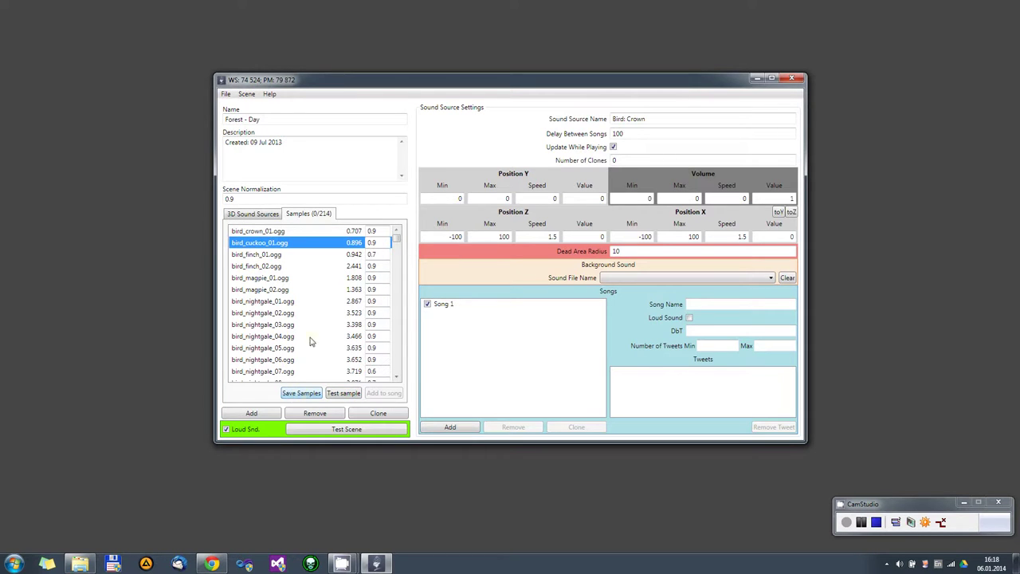
{"action": "left_click", "coordinate": [273, 256]}
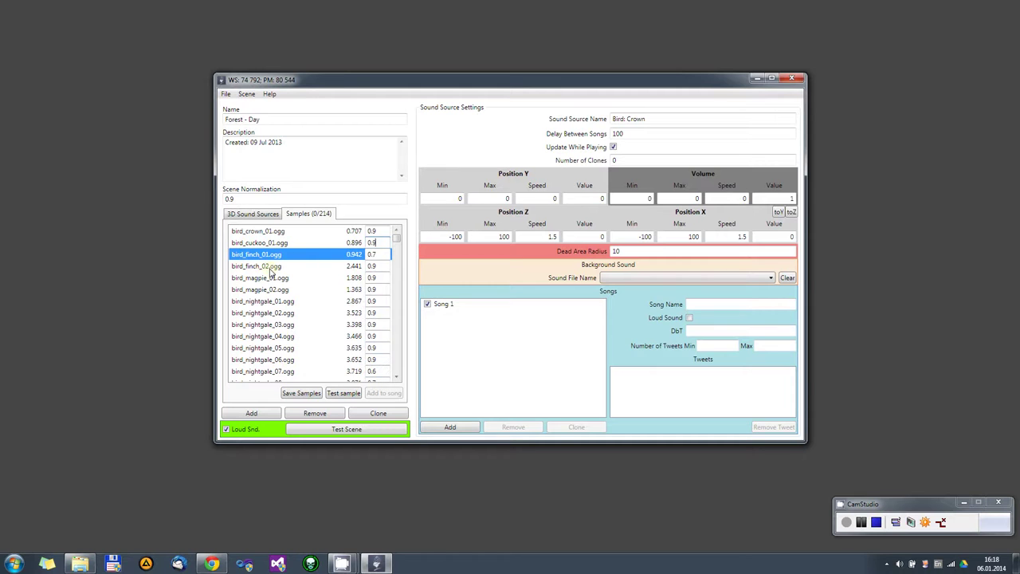
{"action": "left_click", "coordinate": [266, 243]}
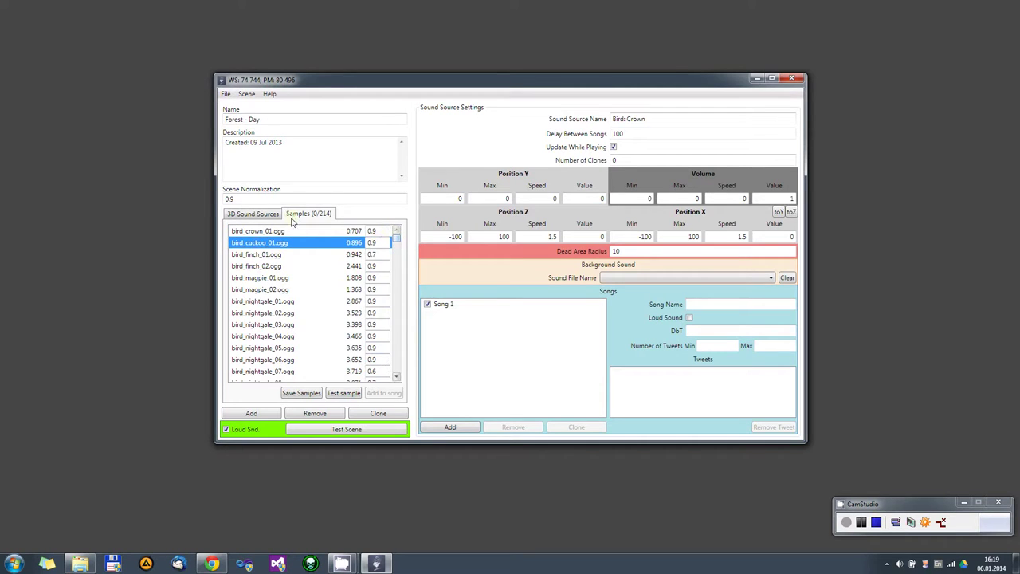
{"action": "left_click", "coordinate": [254, 215]}
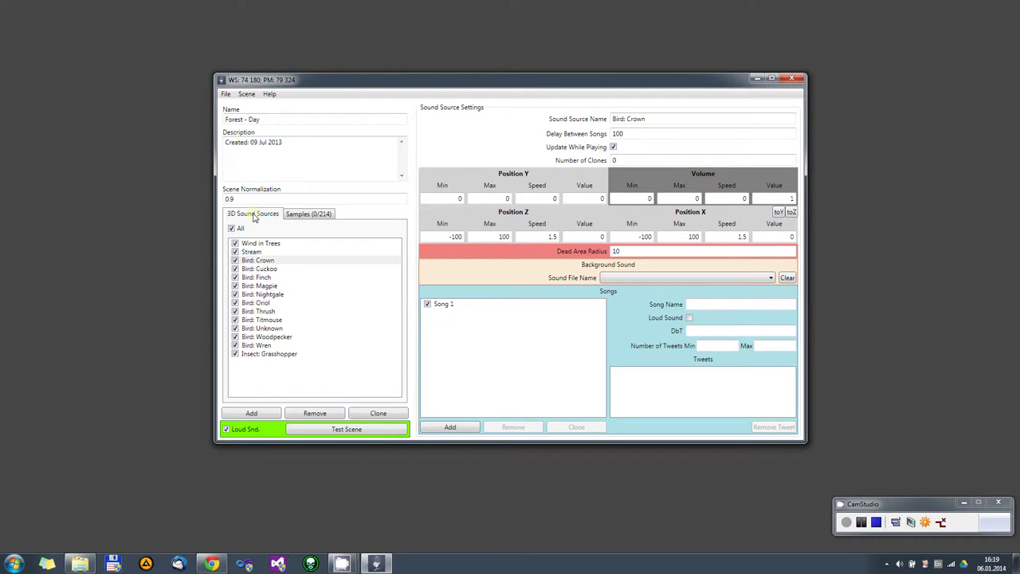
Examine the settings of the Wind in Trees, Stream and Bird: Oriol sound sources
{"action": "left_click", "coordinate": [254, 243]}
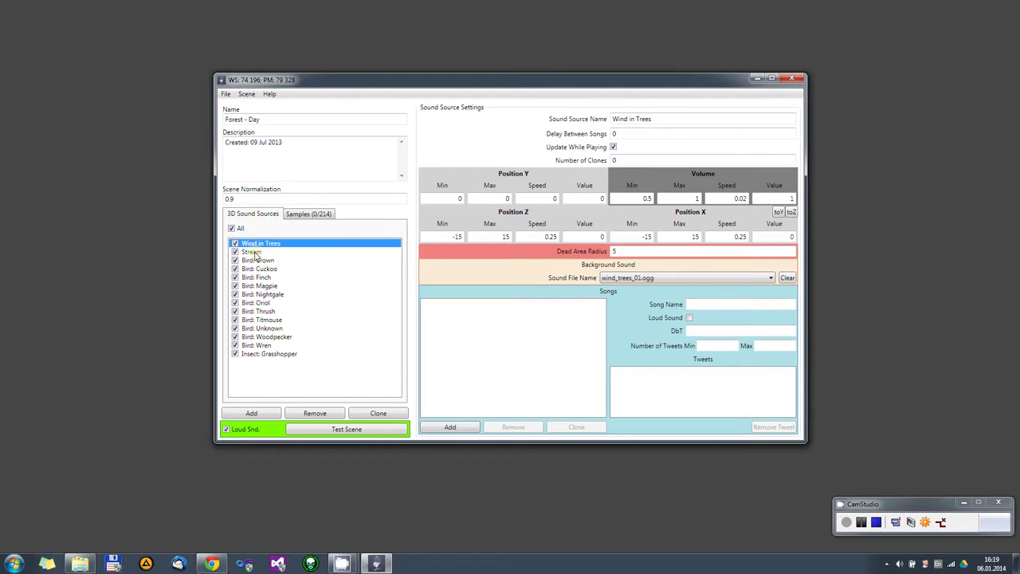
{"action": "left_click", "coordinate": [253, 252]}
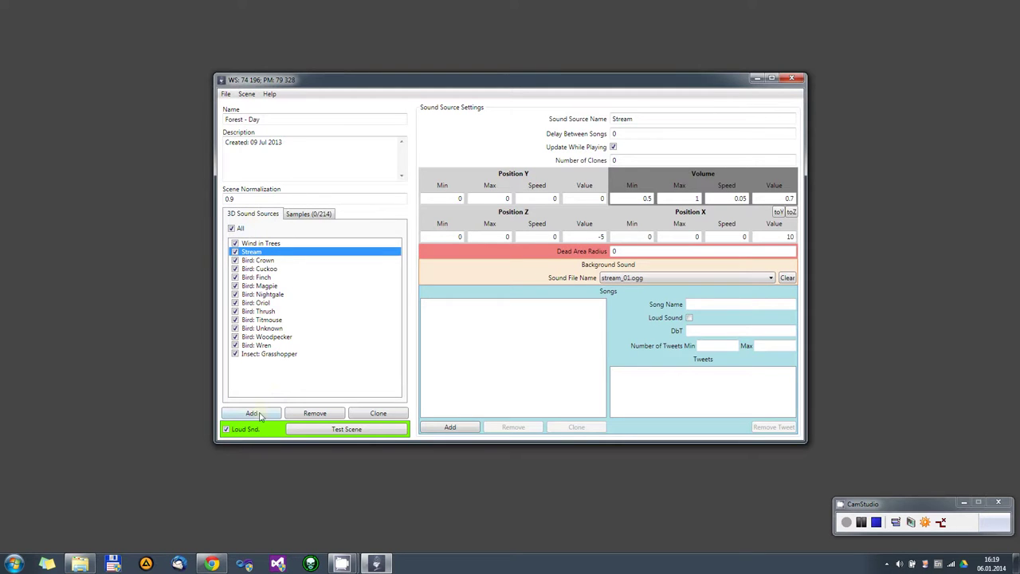
{"action": "left_click", "coordinate": [259, 304]}
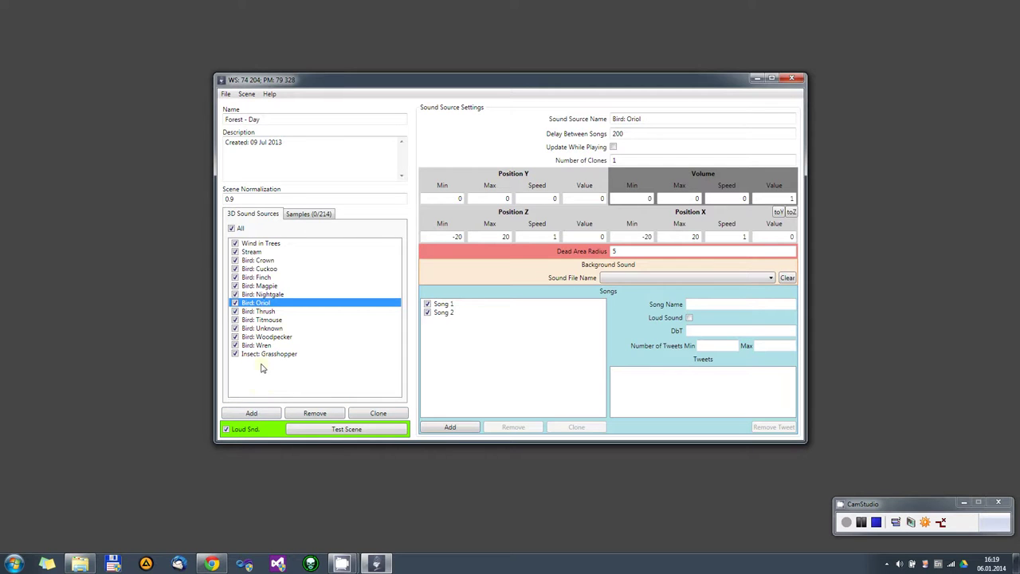
Add a new 3D sound source to the scene and remove it again
{"action": "left_click", "coordinate": [251, 413]}
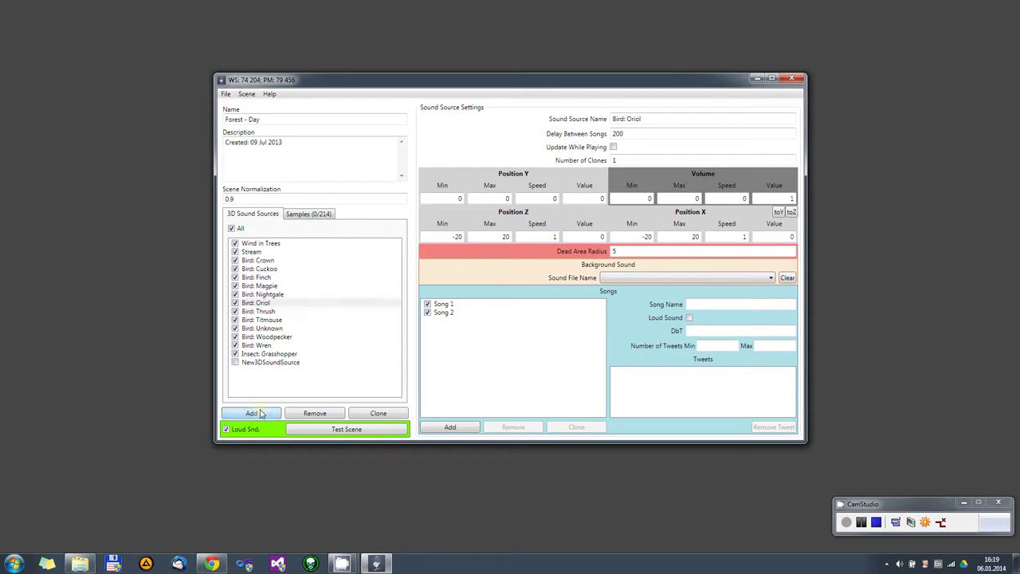
{"action": "left_click", "coordinate": [268, 362]}
{"action": "left_click", "coordinate": [319, 415]}
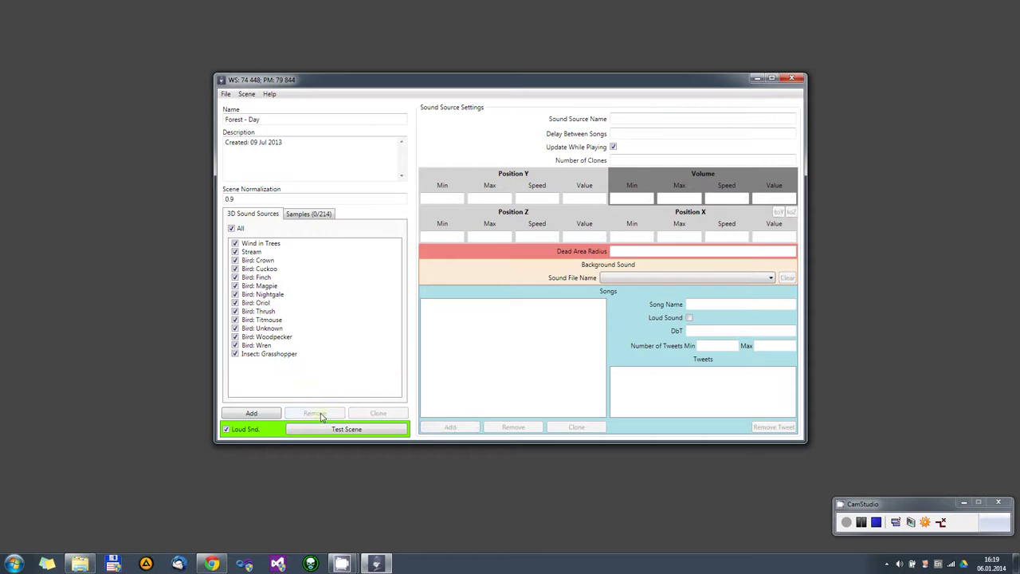
Clone the Insect: Grasshopper sound source and select its copy
{"action": "left_click", "coordinate": [282, 354]}
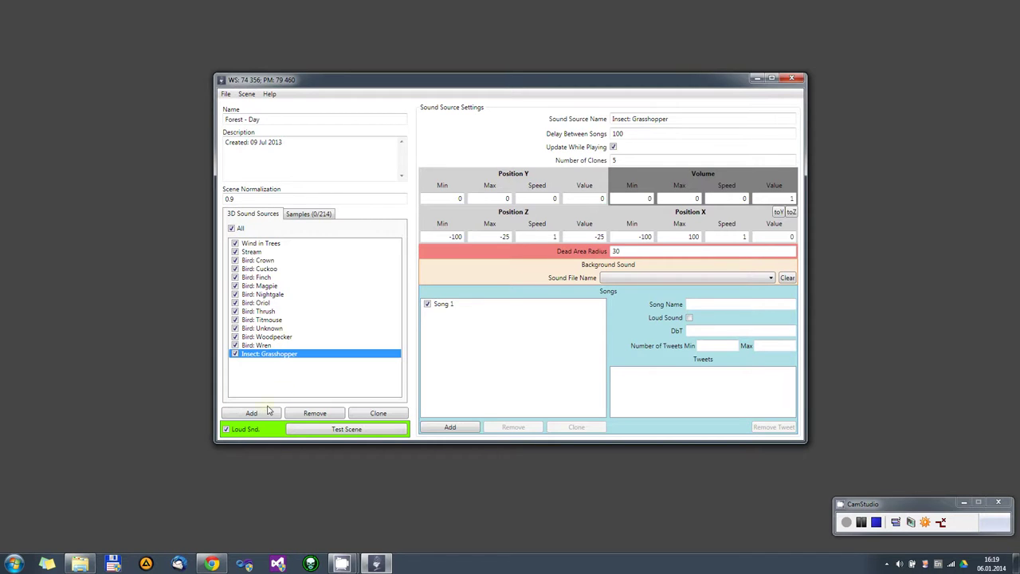
{"action": "left_click", "coordinate": [378, 414]}
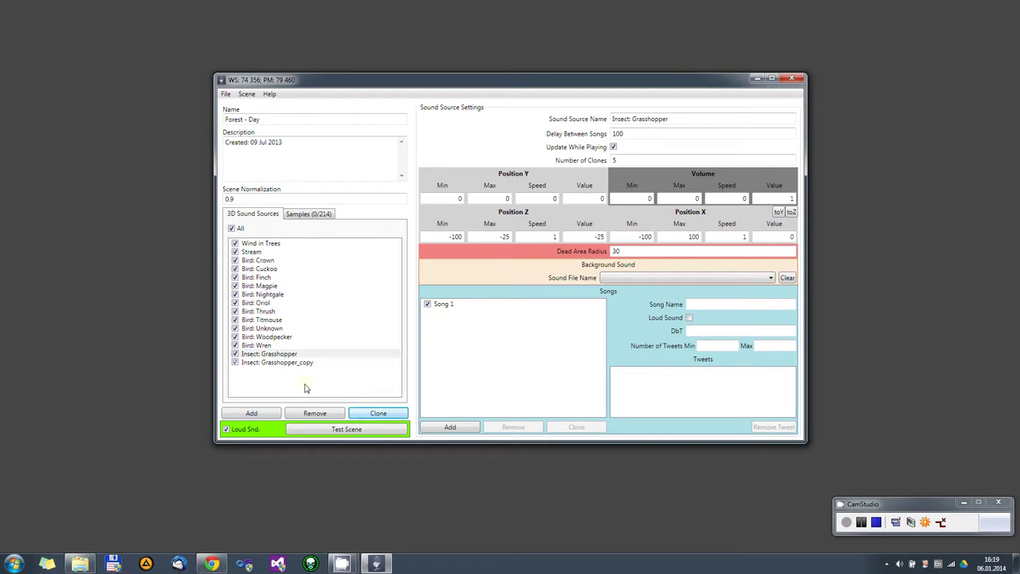
{"action": "left_click", "coordinate": [283, 363]}
Compare the settings of Insect: Grasshopper and its copy by switching repeatedly between the two sound sources
{"action": "left_click", "coordinate": [282, 355]}
{"action": "left_click", "coordinate": [283, 363]}
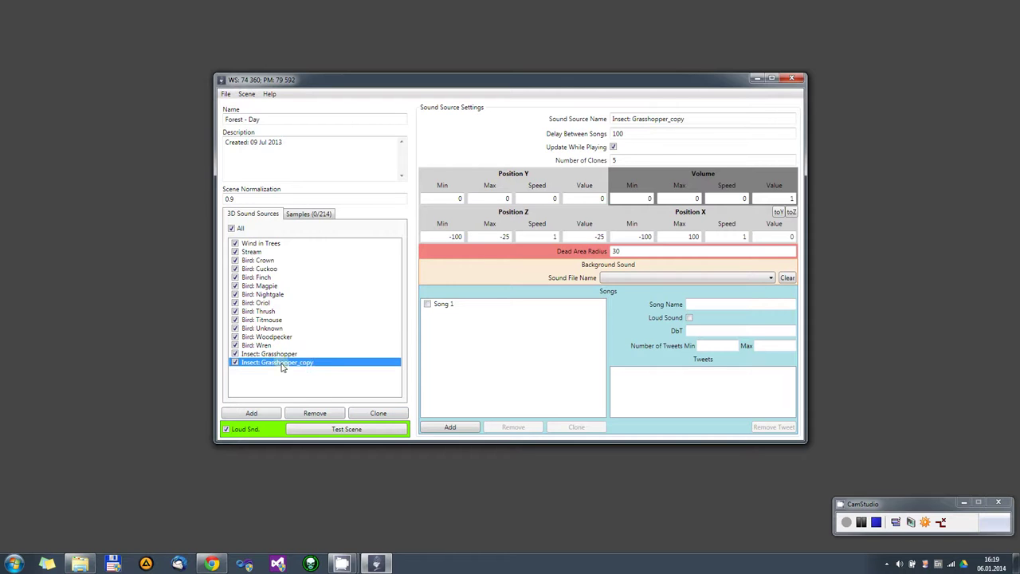
{"action": "left_click", "coordinate": [283, 354]}
{"action": "left_click", "coordinate": [284, 362]}
{"action": "left_click", "coordinate": [283, 354]}
{"action": "left_click", "coordinate": [284, 362]}
{"action": "left_click", "coordinate": [294, 355]}
{"action": "left_click", "coordinate": [292, 362]}
{"action": "left_click", "coordinate": [291, 354]}
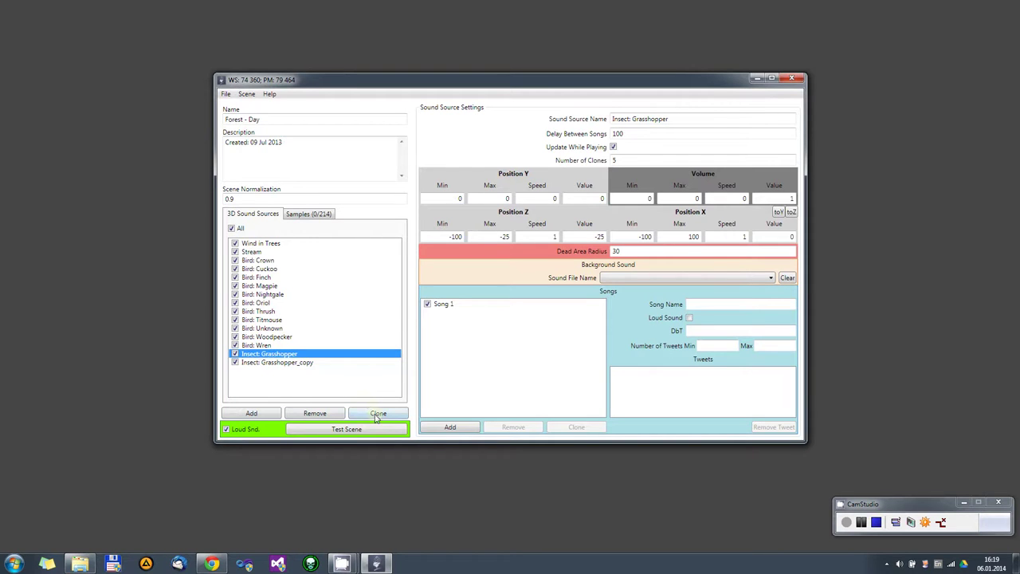
{"action": "left_click", "coordinate": [290, 364]}
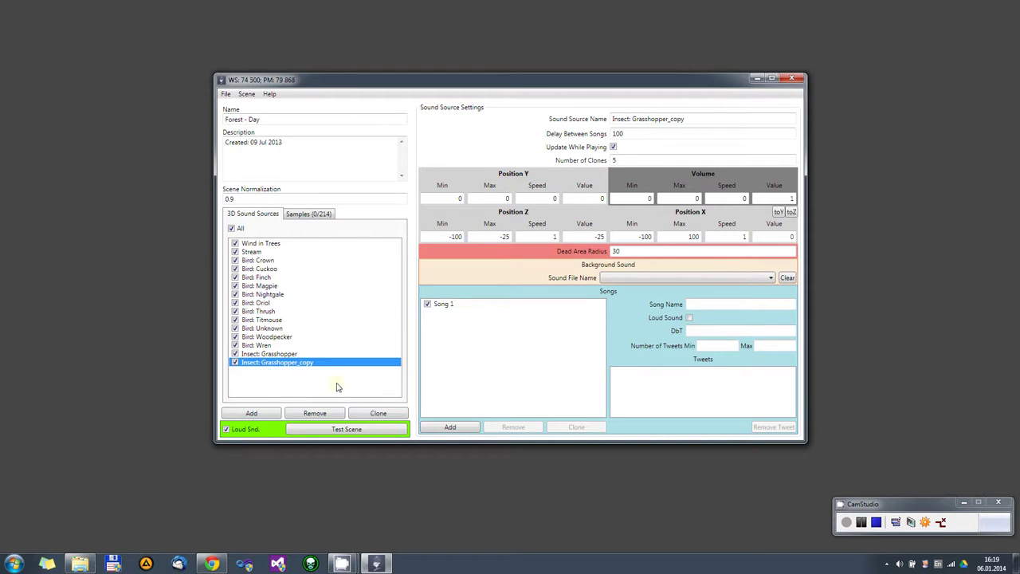
{"action": "left_click", "coordinate": [276, 353]}
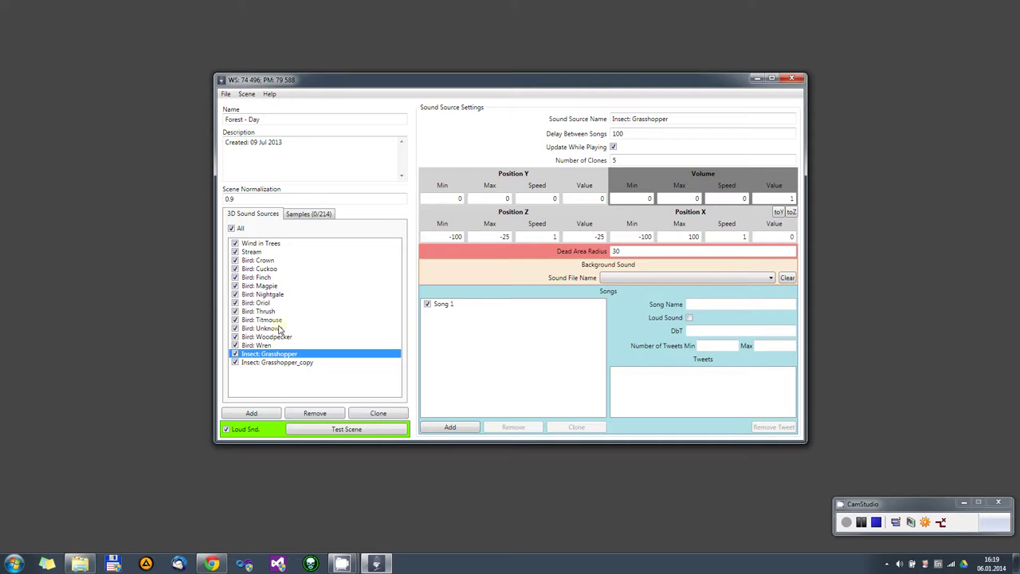
Set the number of clones of Bird: Crown to 5 and restore it to 0
{"action": "left_click", "coordinate": [269, 261]}
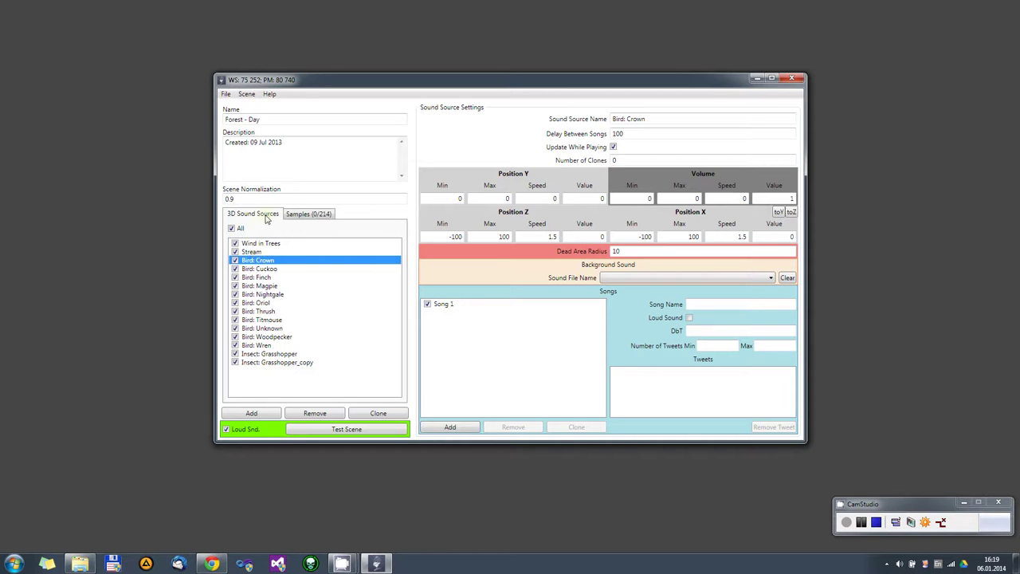
{"action": "left_click", "coordinate": [635, 164]}
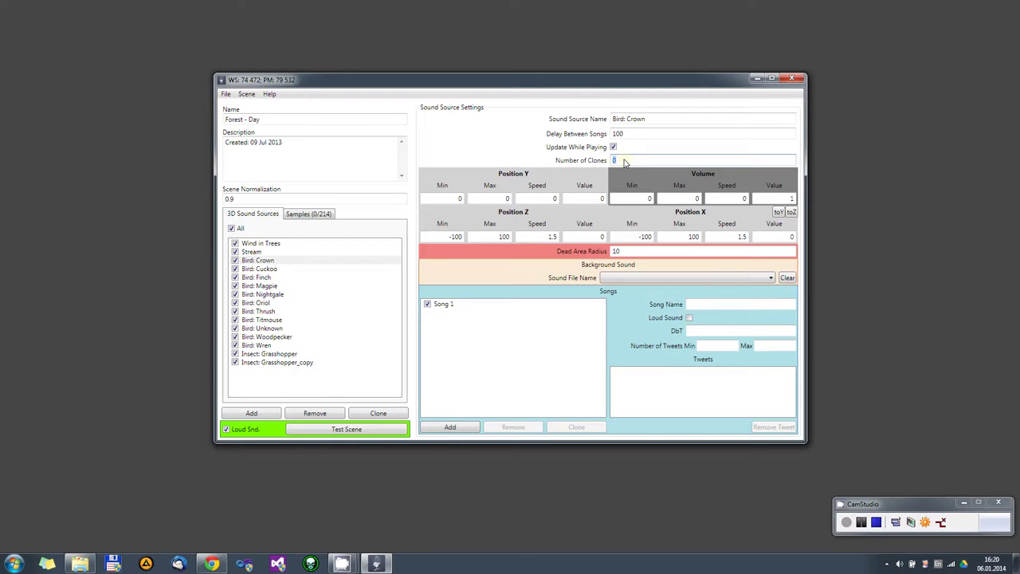
{"action": "left_click", "coordinate": [271, 261]}
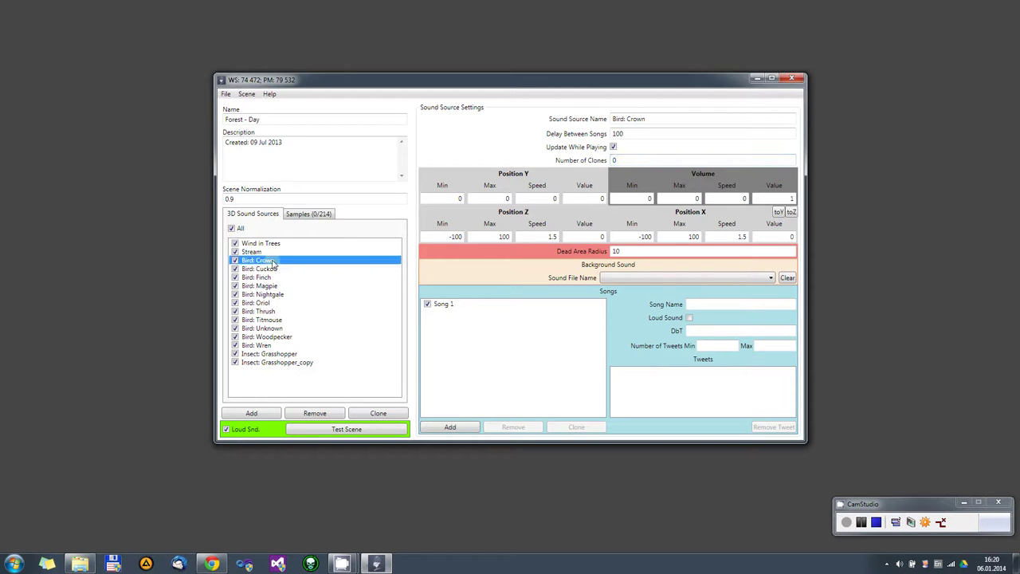
{"action": "left_click", "coordinate": [634, 163]}
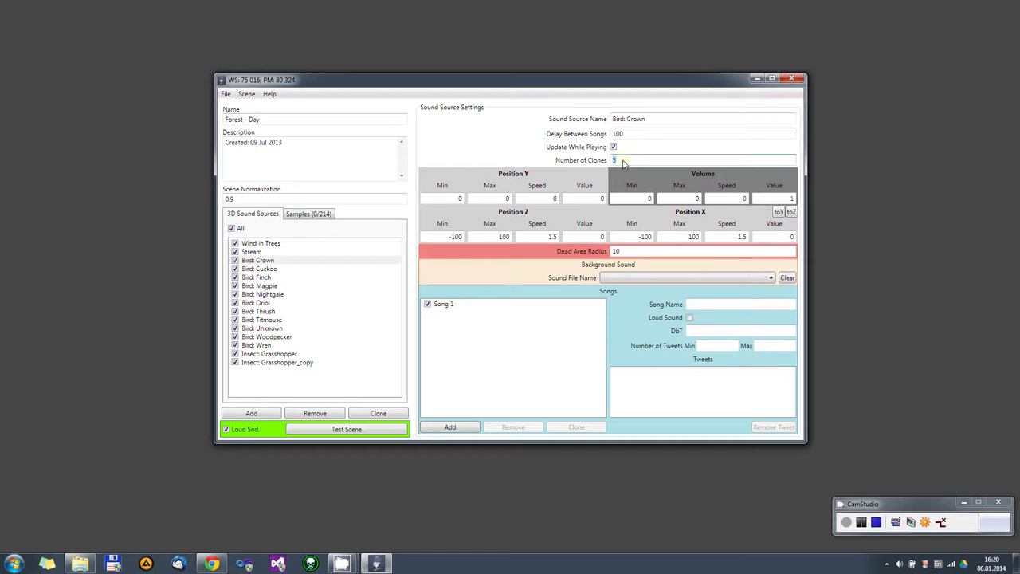
{"action": "left_click", "coordinate": [264, 262]}
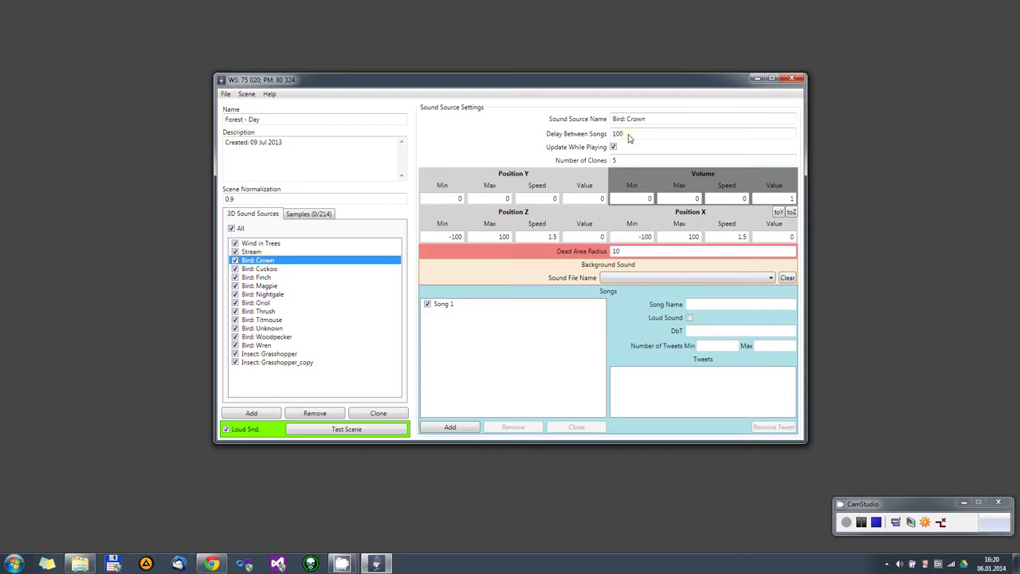
{"action": "left_click", "coordinate": [625, 161]}
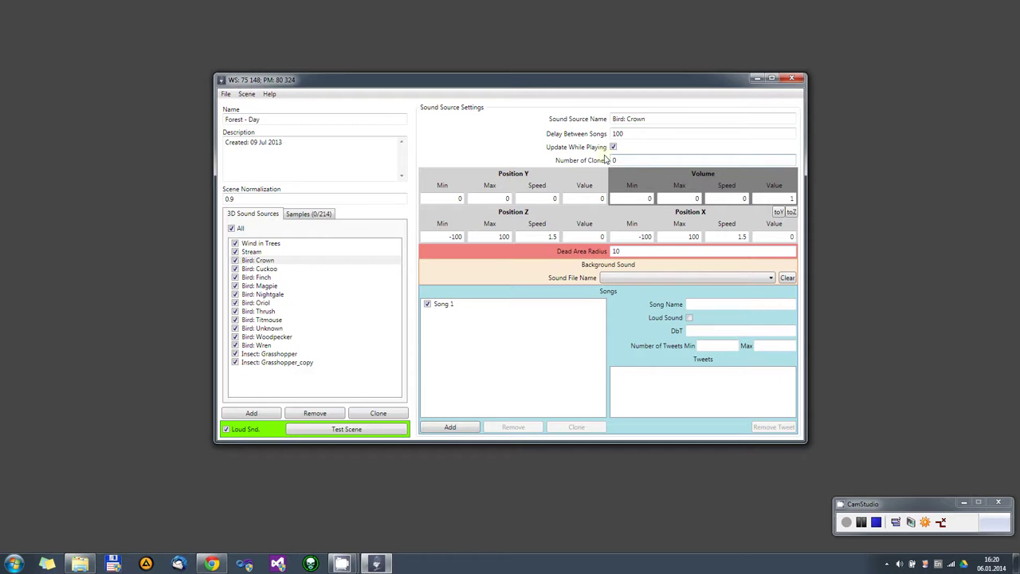
{"action": "left_click", "coordinate": [254, 261]}
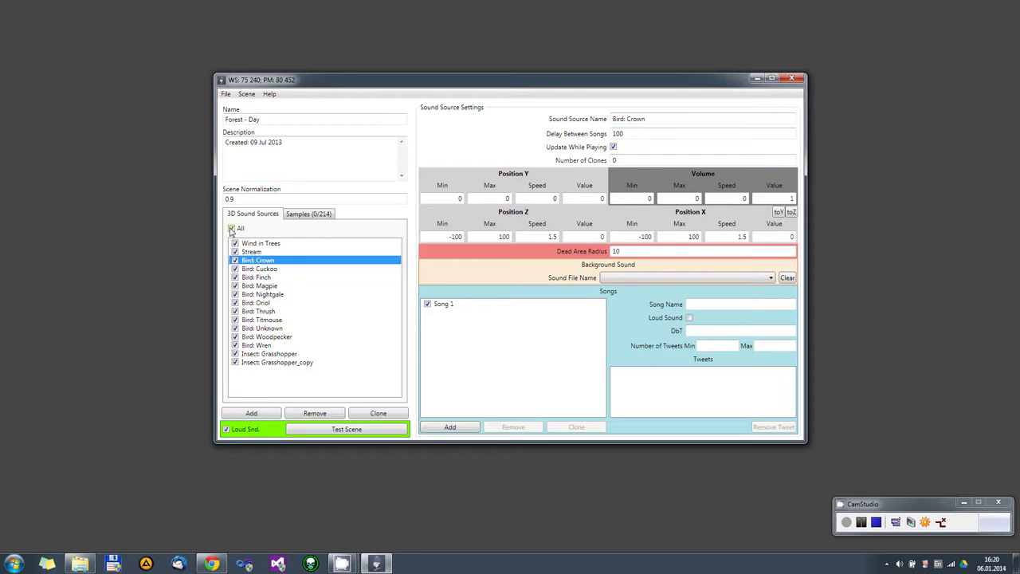
Switch all sound sources and individual ones such as Wind in Trees off and on, ending with every source enabled
{"action": "left_click", "coordinate": [232, 228]}
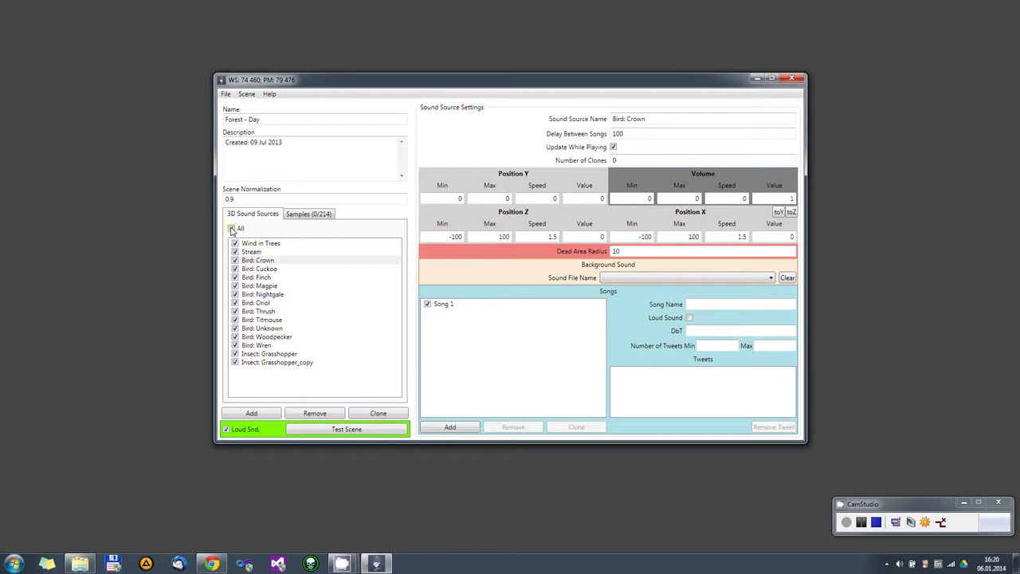
{"action": "left_click", "coordinate": [232, 229]}
{"action": "left_click", "coordinate": [235, 244]}
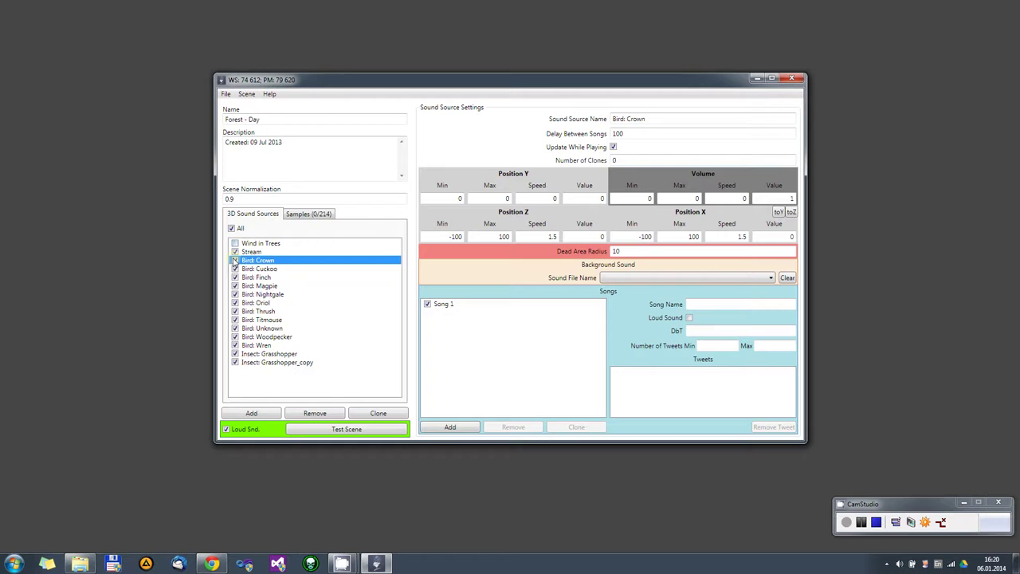
{"action": "left_click", "coordinate": [234, 259]}
{"action": "left_click", "coordinate": [232, 229]}
{"action": "left_click", "coordinate": [234, 252]}
{"action": "left_click", "coordinate": [239, 261]}
{"action": "left_click", "coordinate": [235, 251]}
{"action": "left_click", "coordinate": [233, 229]}
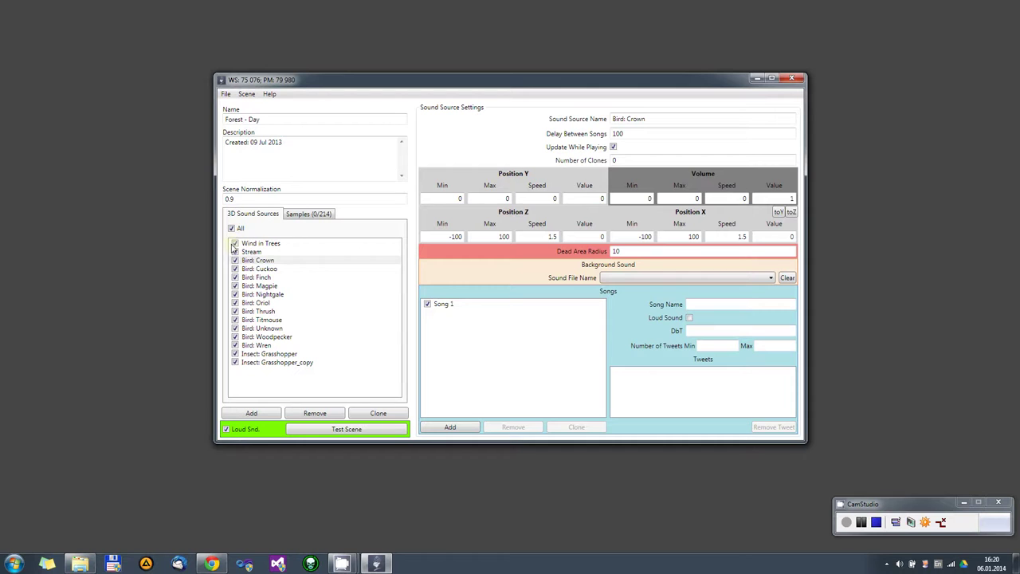
Look at Bird: Magpie and Bird: Finch, and test-play the scene, ending playback and dismissing the sound summary
{"action": "left_click", "coordinate": [257, 287]}
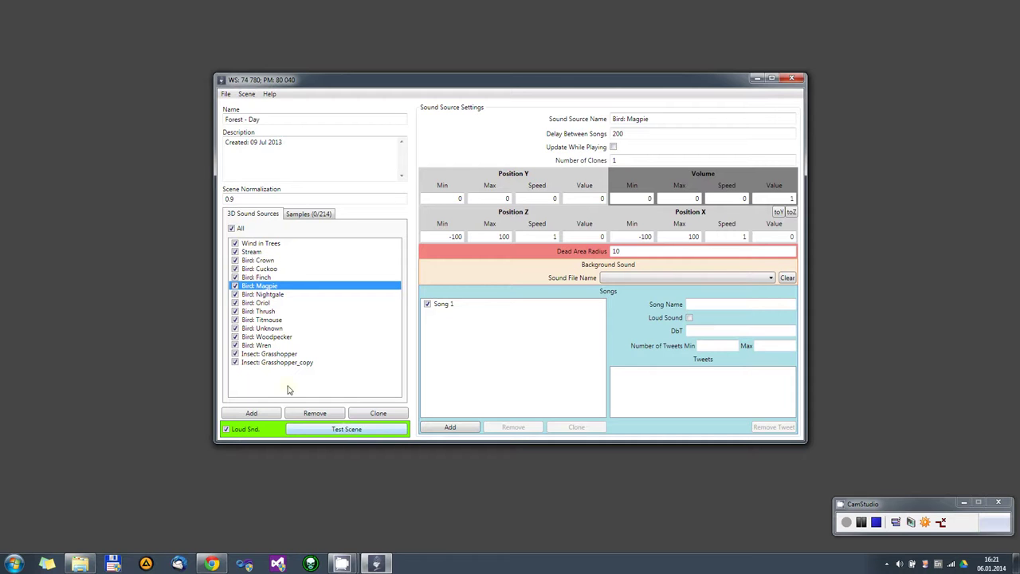
{"action": "left_click", "coordinate": [248, 279]}
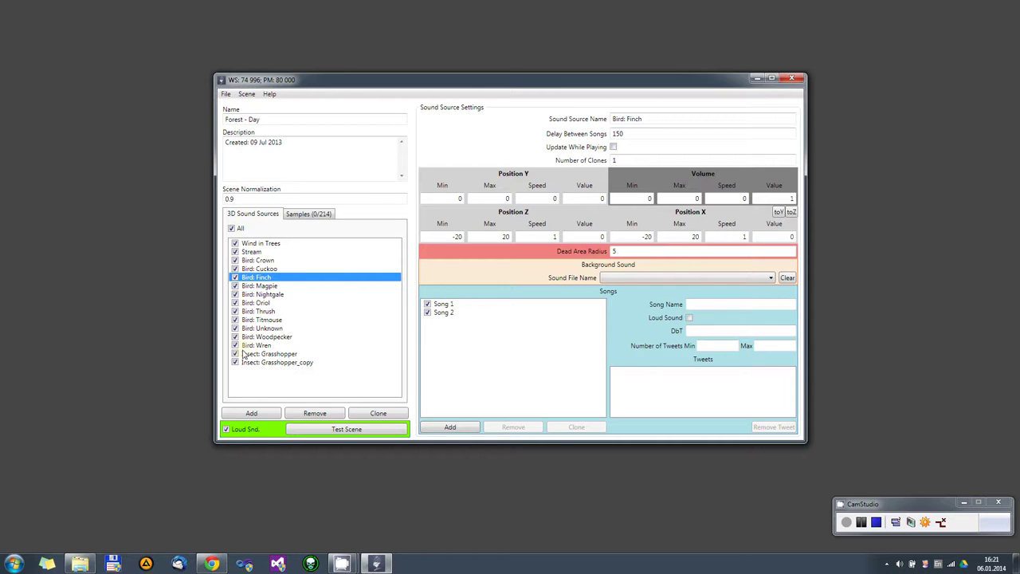
{"action": "left_click", "coordinate": [361, 431]}
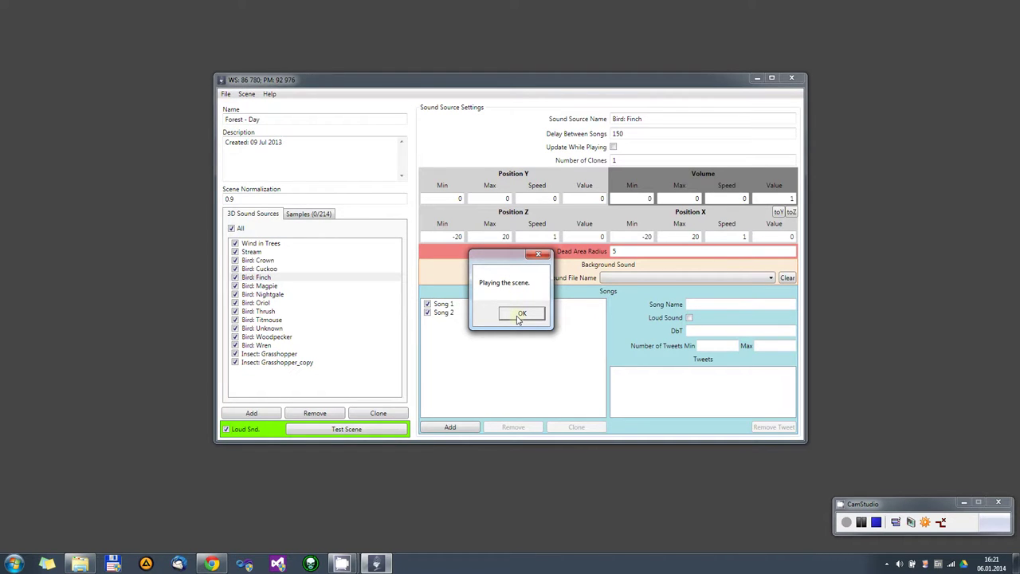
{"action": "left_click", "coordinate": [519, 318]}
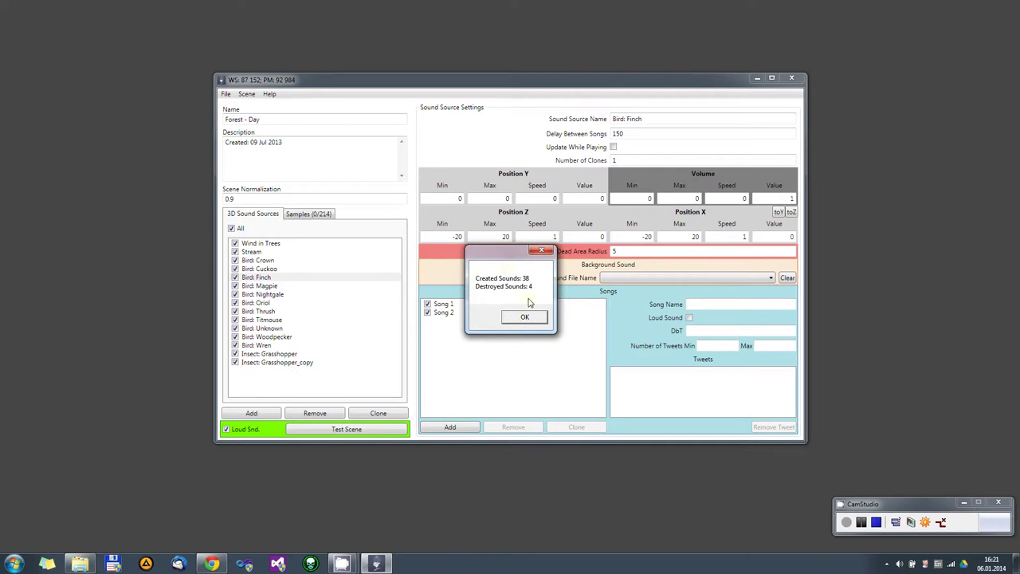
{"action": "left_click", "coordinate": [516, 319]}
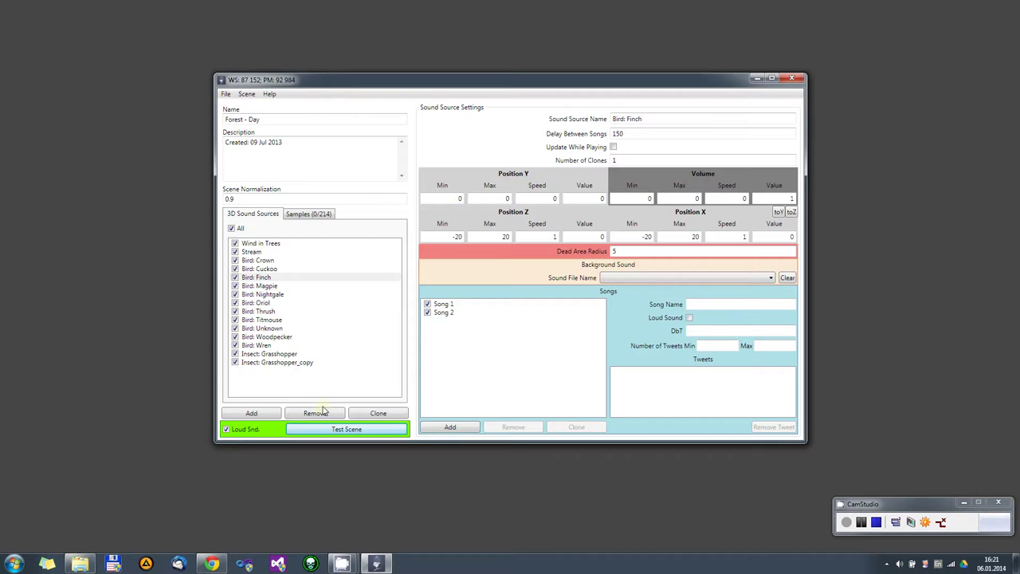
Turn off loud sounds for scene testing, and briefly open the Sound Valley player beside the editor to examine its controls
{"action": "left_click", "coordinate": [227, 430]}
{"action": "left_click", "coordinate": [13, 562]}
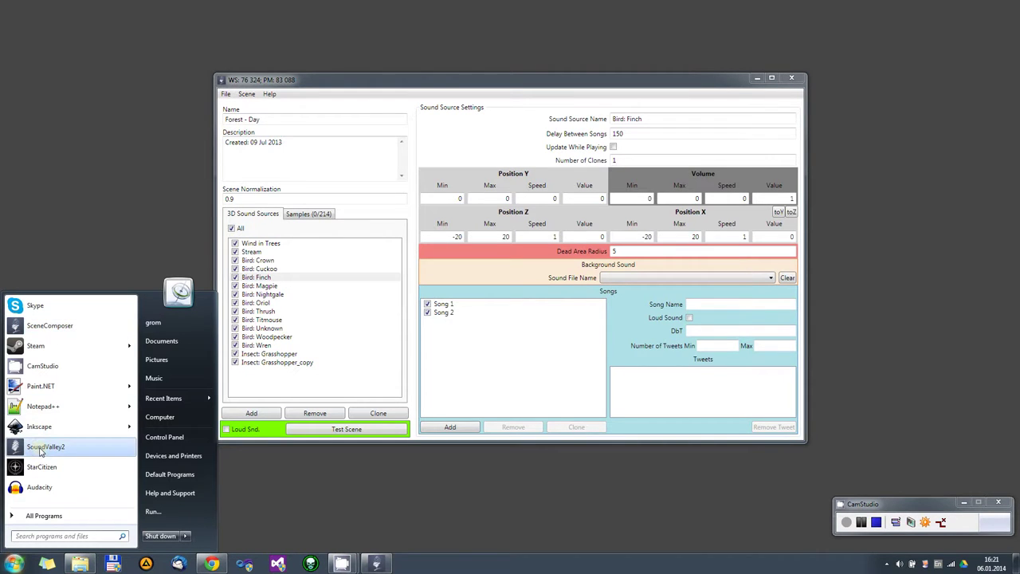
{"action": "left_click", "coordinate": [98, 254]}
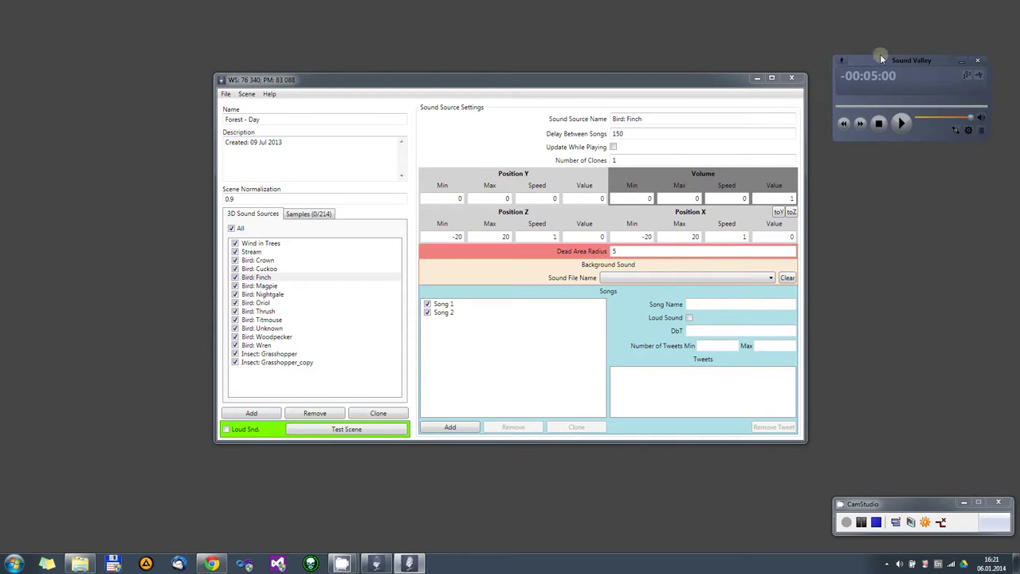
{"action": "left_click_drag", "start_coordinate": [881, 56], "coordinate": [83, 130]}
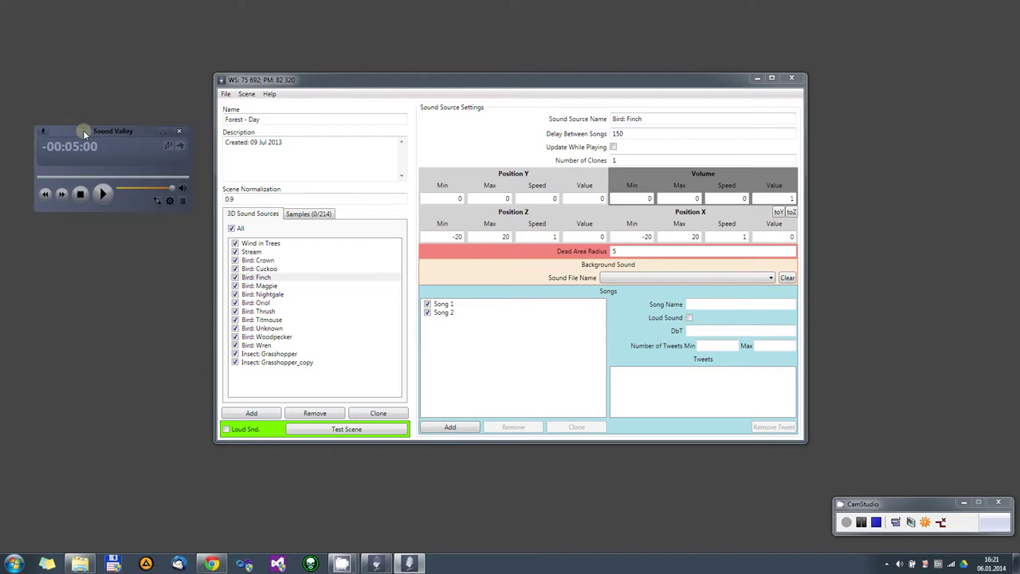
{"action": "left_click", "coordinate": [181, 147]}
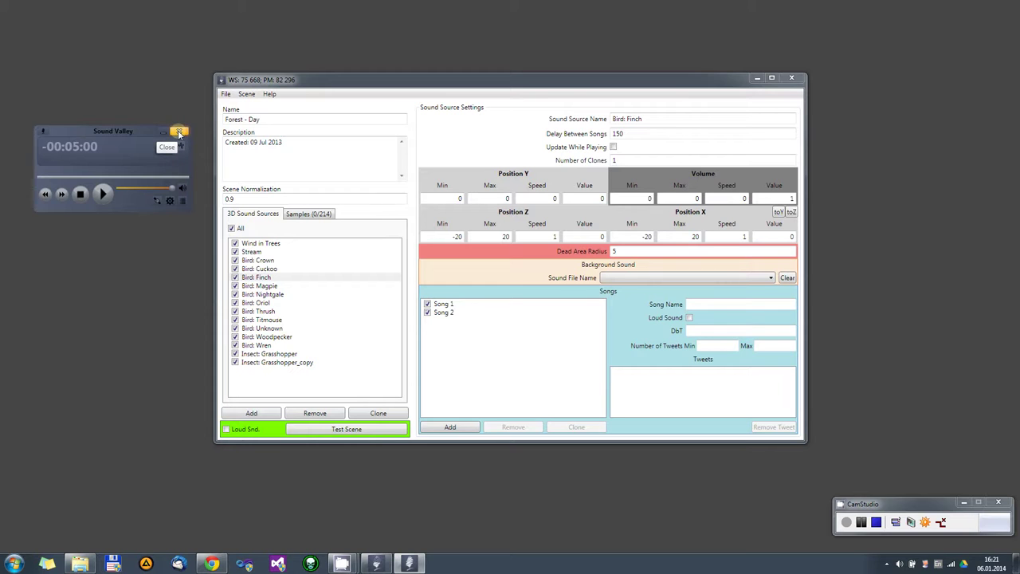
{"action": "left_click", "coordinate": [179, 132]}
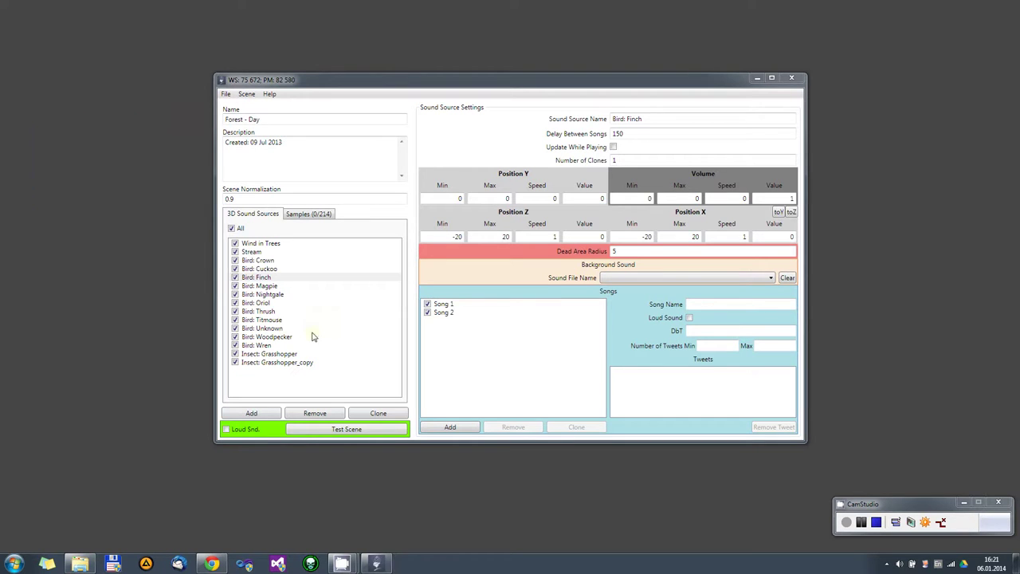
Examine the Song 1 settings and tweets of Bird: Nightgale and Bird: Crown
{"action": "left_click", "coordinate": [258, 294]}
{"action": "left_click", "coordinate": [443, 306]}
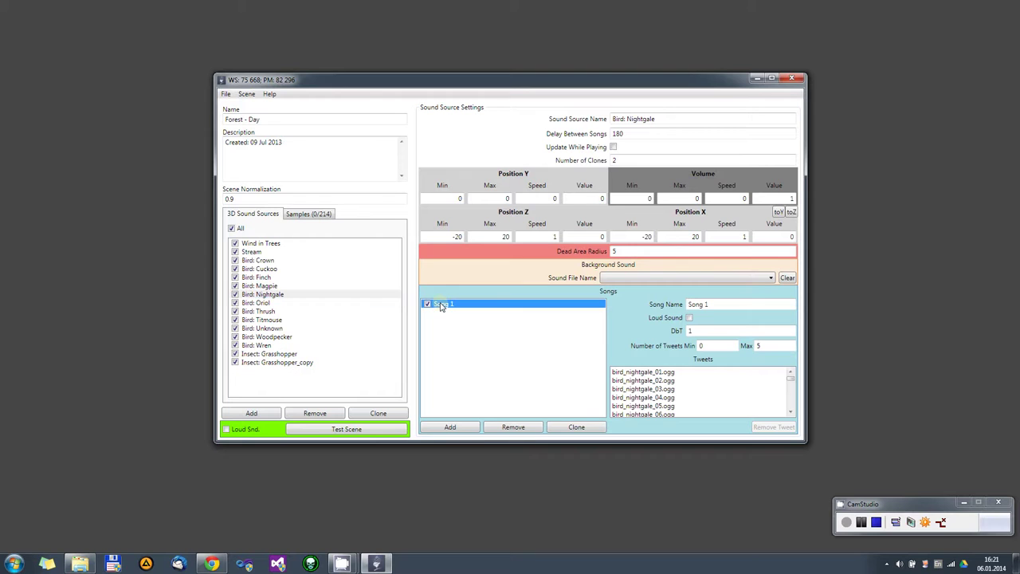
{"action": "left_click", "coordinate": [254, 261]}
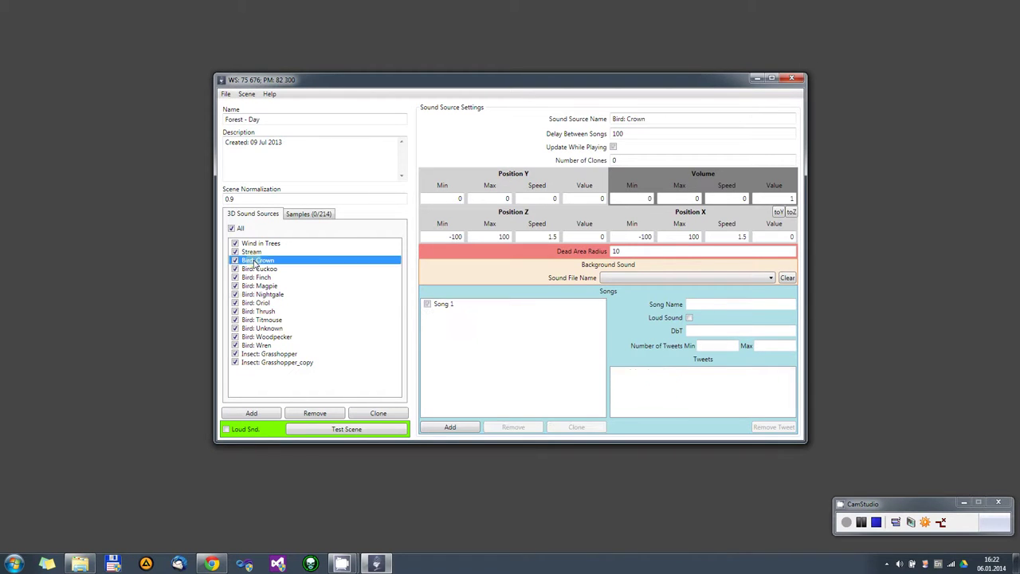
{"action": "left_click", "coordinate": [441, 305]}
Enable Loud Sound for Song 1 of Bird: Crown and turn loud sounds back on for scene testing
{"action": "left_click", "coordinate": [691, 318]}
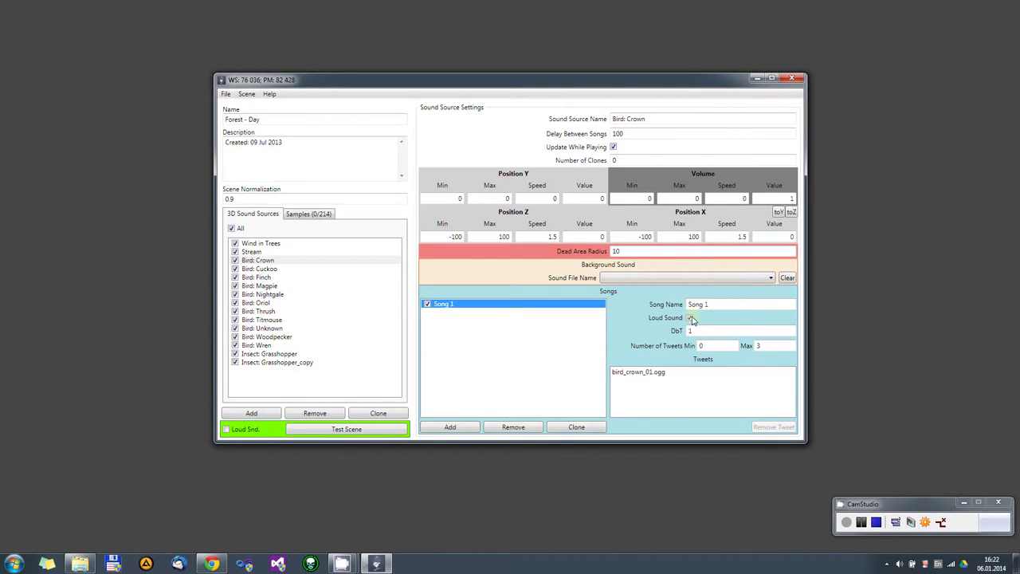
{"action": "left_click", "coordinate": [227, 429]}
{"action": "left_click", "coordinate": [226, 429]}
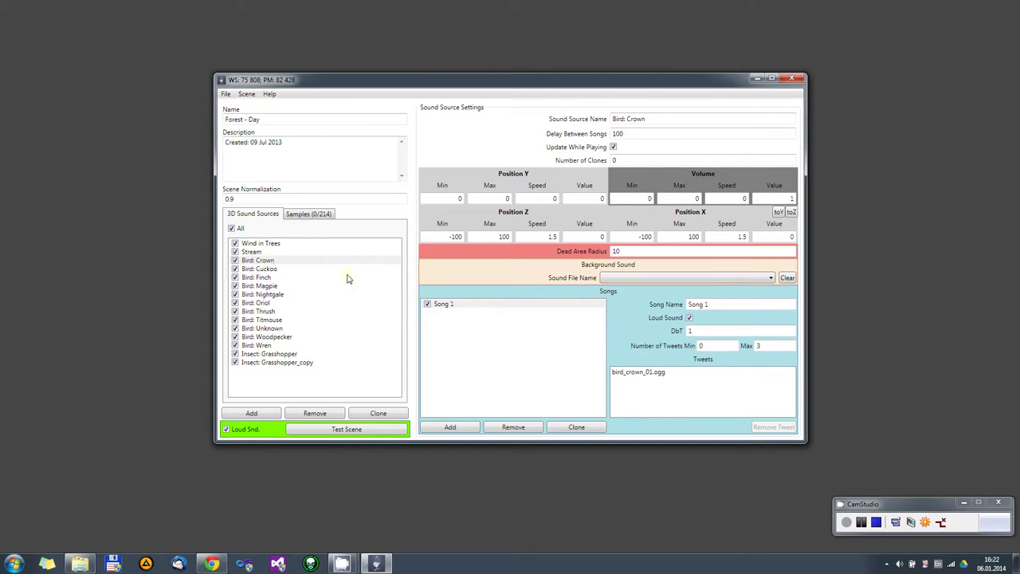
Examine the Song 1 settings of Bird: Crown, including its Loud Sound option
{"action": "left_click", "coordinate": [269, 263]}
{"action": "left_click", "coordinate": [460, 306]}
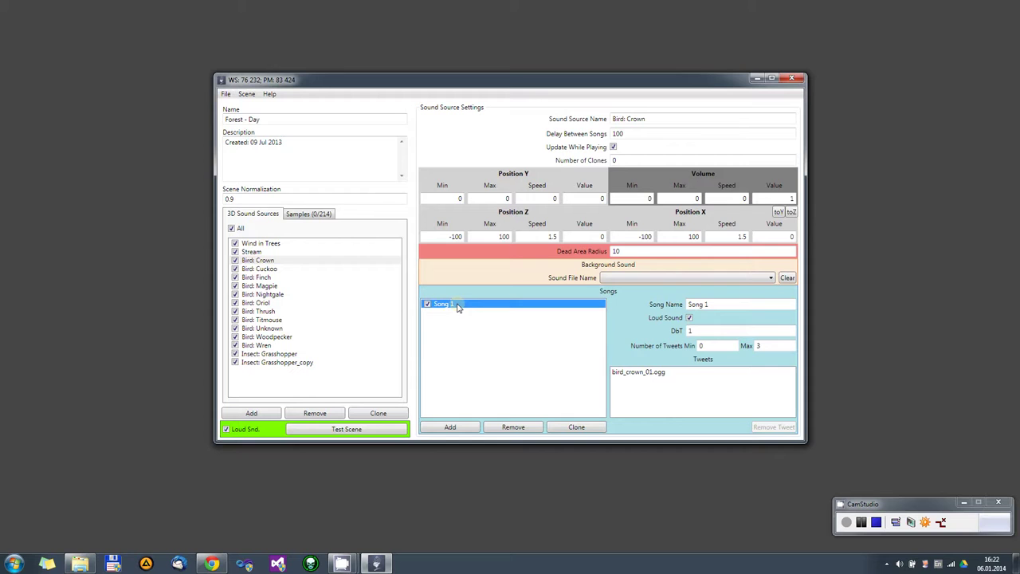
{"action": "left_click", "coordinate": [254, 261]}
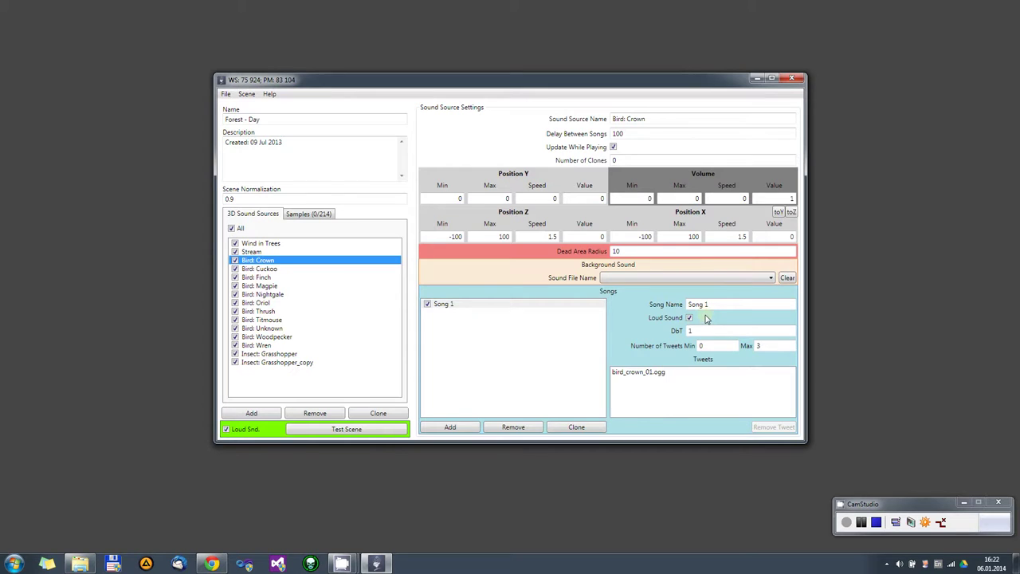
Toggle loud sounds for scene testing off and on repeatedly, leaving them on
{"action": "left_click", "coordinate": [227, 429]}
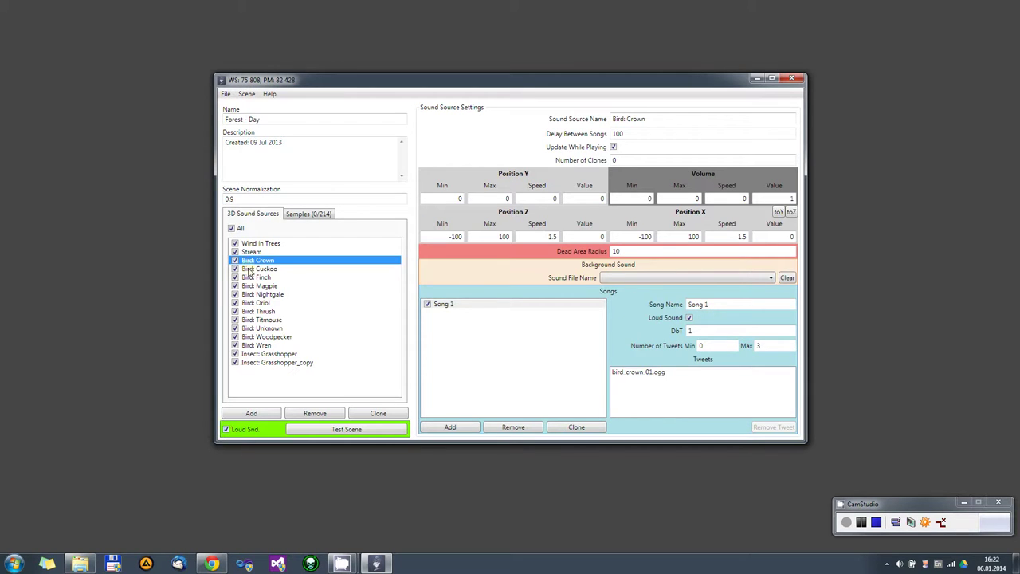
{"action": "left_click", "coordinate": [226, 430]}
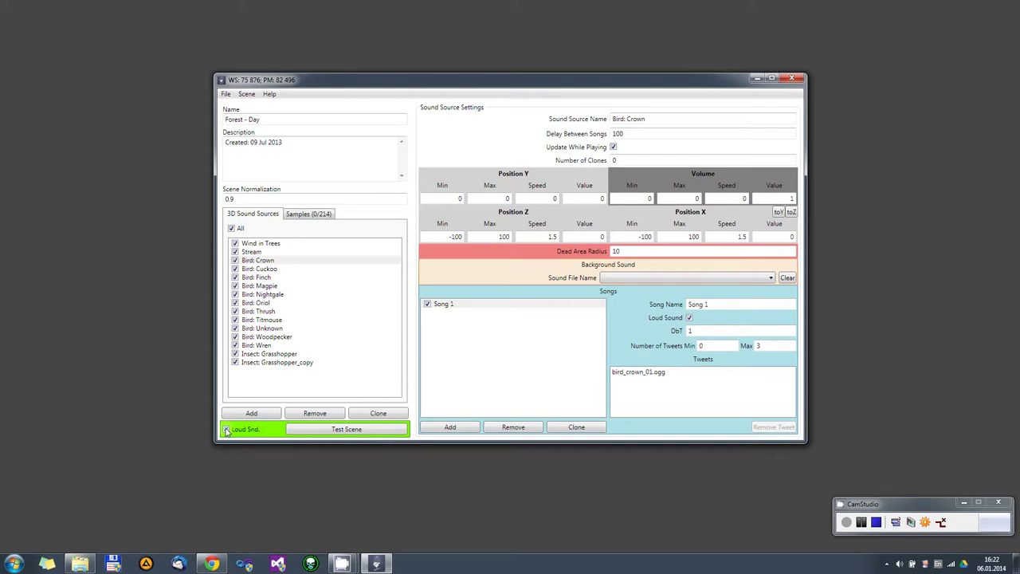
{"action": "left_click", "coordinate": [227, 431]}
{"action": "left_click", "coordinate": [225, 430]}
{"action": "left_click", "coordinate": [225, 430]}
{"action": "left_click", "coordinate": [225, 430]}
Compare the sound source settings of Wind in Trees, Stream and the bird sources from Crown through Thrush
{"action": "left_click", "coordinate": [259, 251]}
{"action": "left_click", "coordinate": [261, 244]}
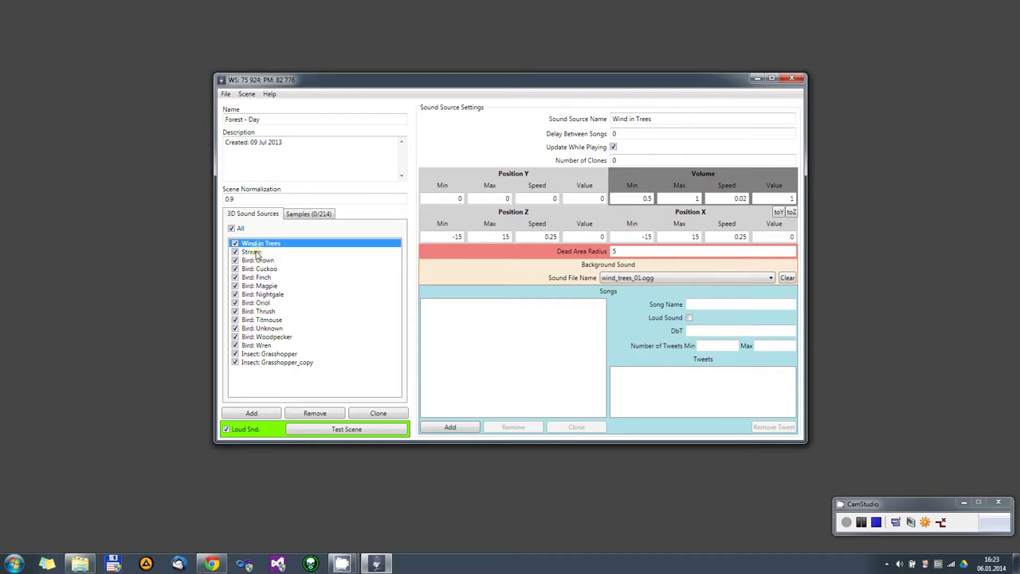
{"action": "left_click", "coordinate": [258, 252]}
{"action": "left_click", "coordinate": [257, 260]}
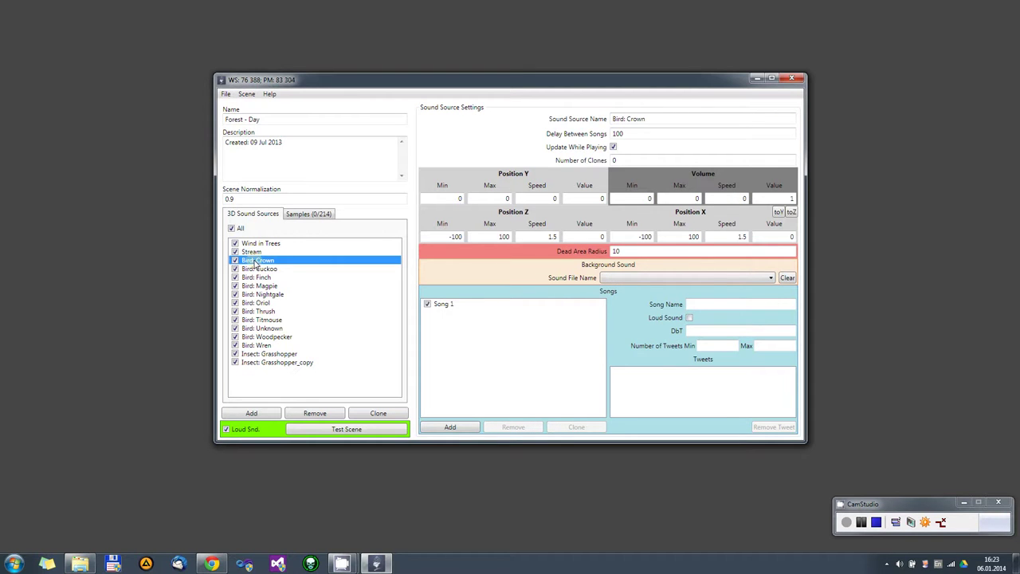
{"action": "left_click", "coordinate": [257, 269]}
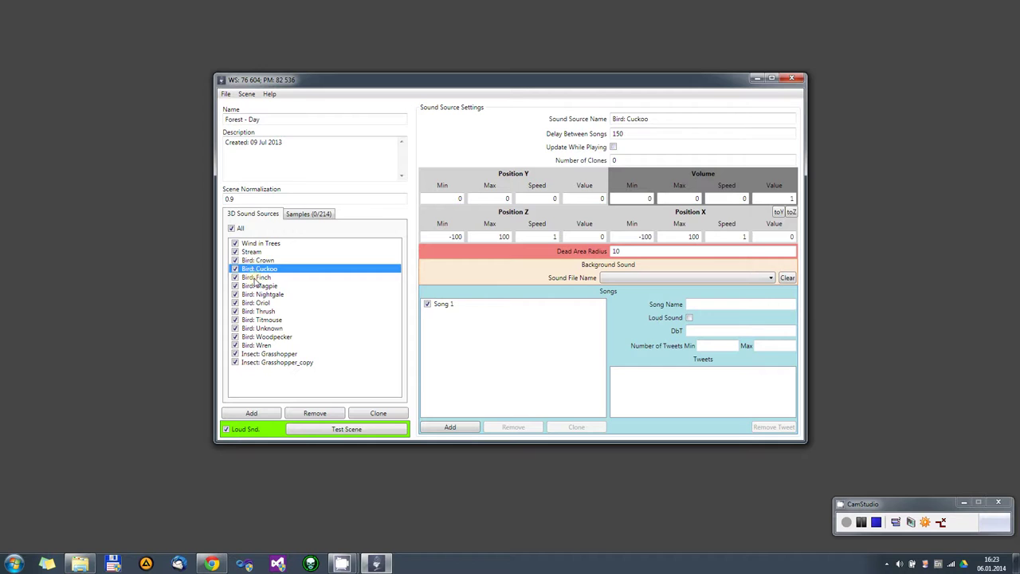
{"action": "left_click", "coordinate": [255, 277]}
{"action": "left_click", "coordinate": [256, 286]}
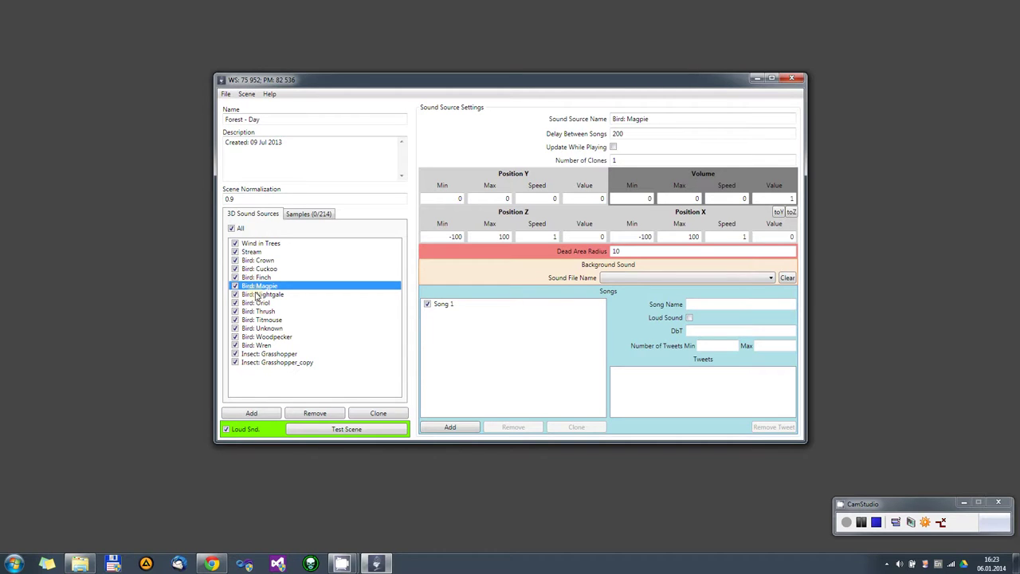
{"action": "left_click", "coordinate": [256, 295]}
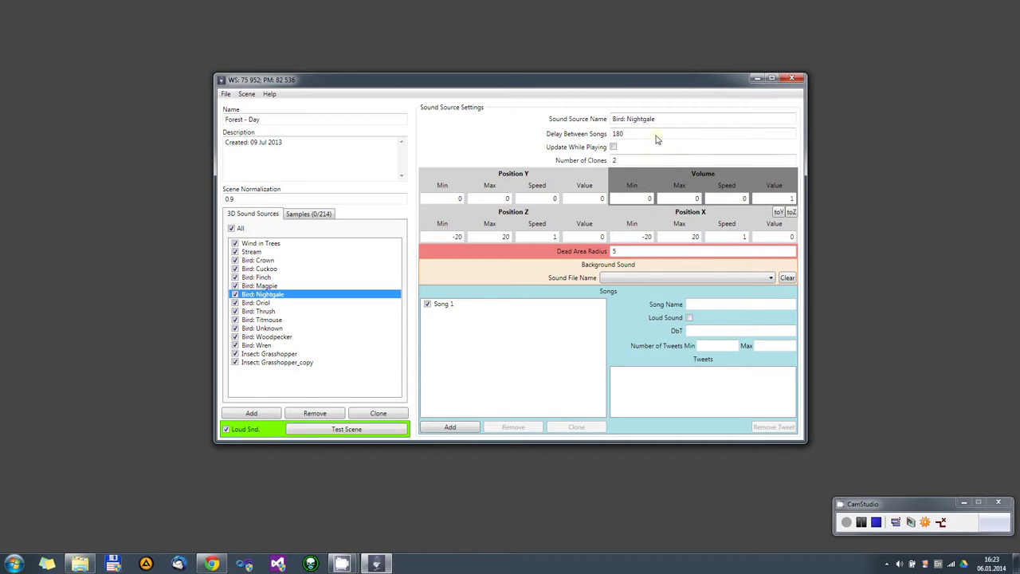
{"action": "left_click", "coordinate": [268, 304]}
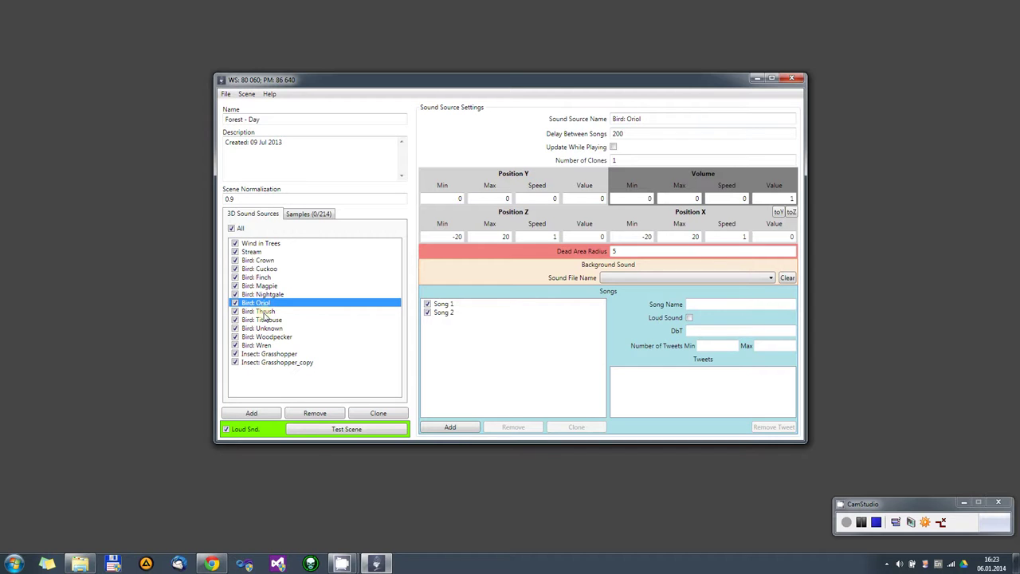
{"action": "left_click", "coordinate": [263, 311]}
{"action": "left_click", "coordinate": [267, 295]}
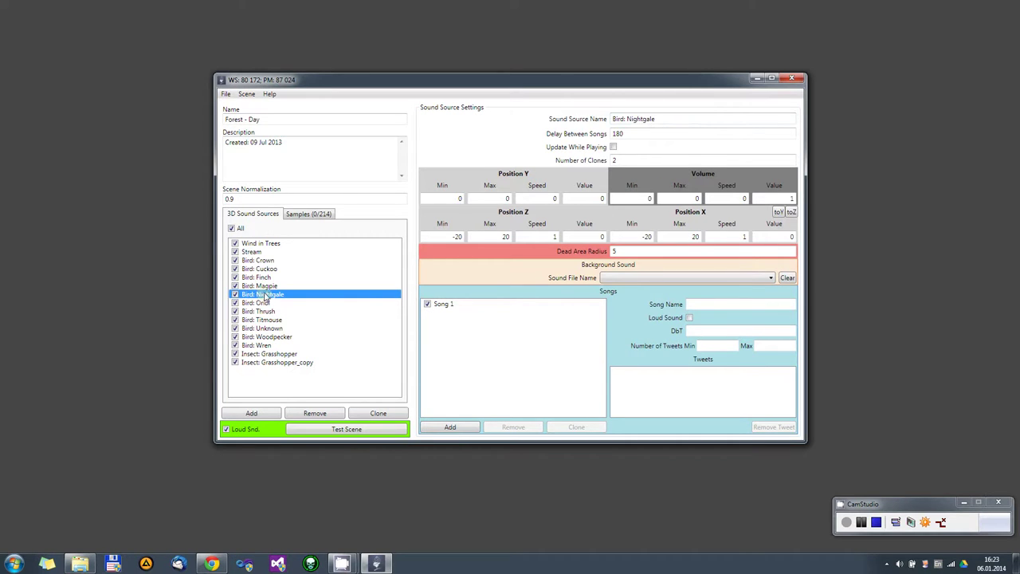
{"action": "left_click", "coordinate": [263, 285]}
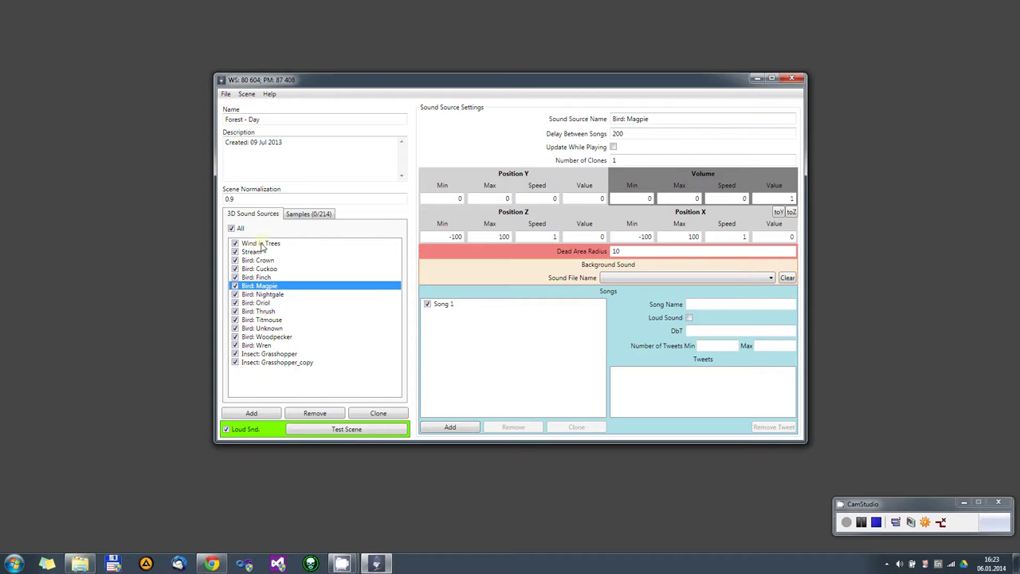
Examine the Sound Source Name and Delay Between Songs settings of Bird: Crown
{"action": "left_click", "coordinate": [261, 261]}
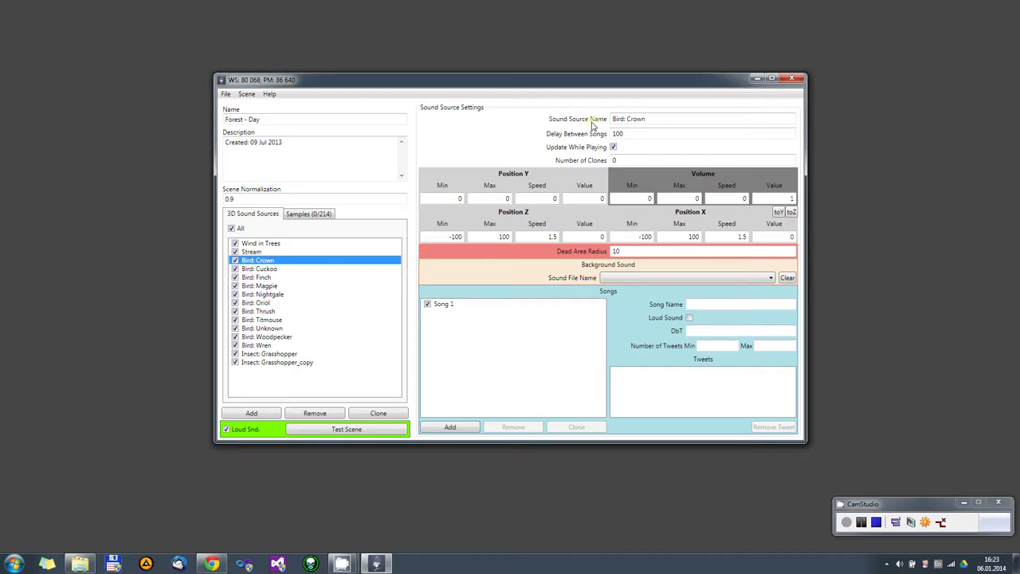
{"action": "left_click", "coordinate": [667, 120]}
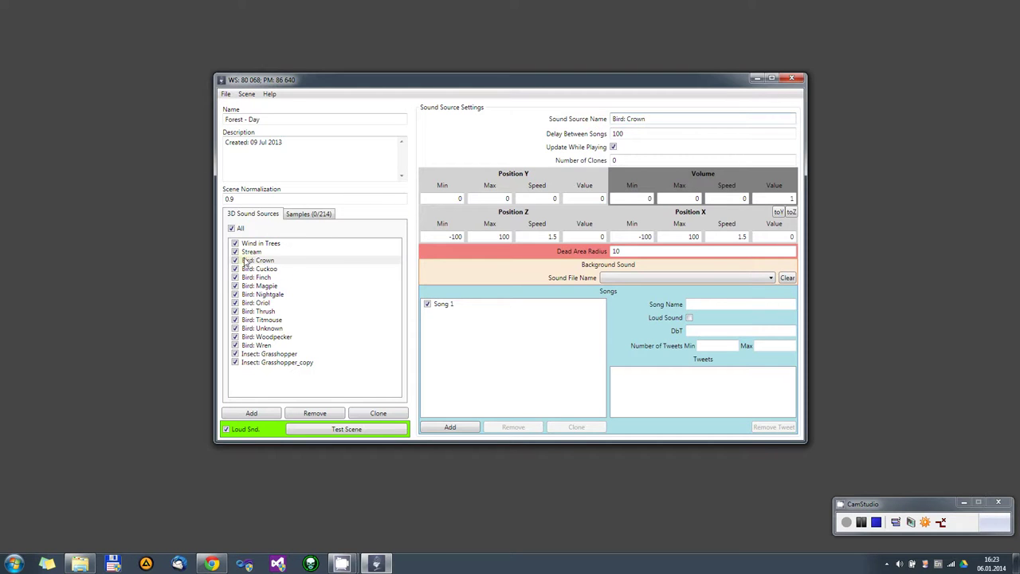
{"action": "left_click", "coordinate": [649, 133]}
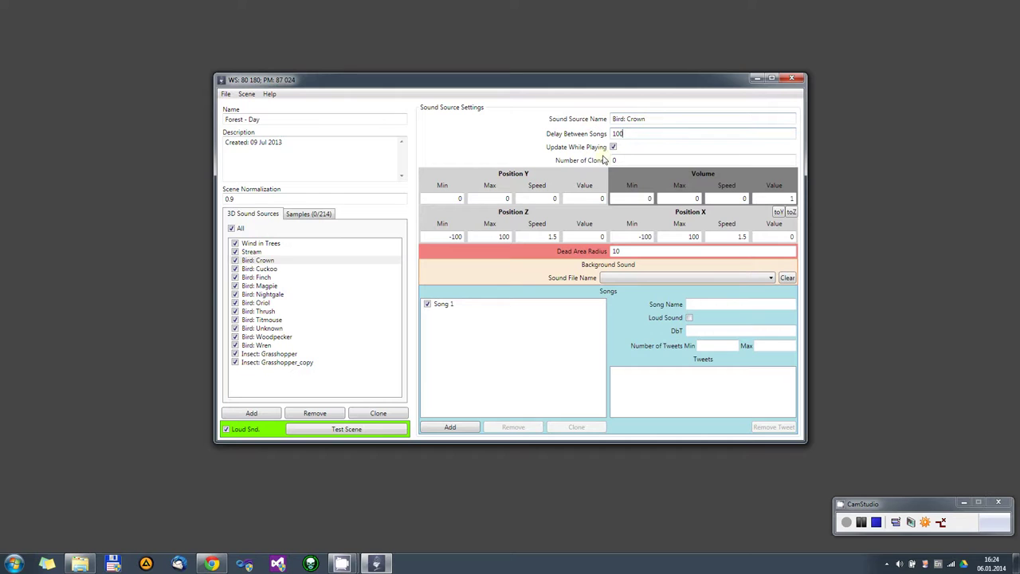
{"action": "left_click", "coordinate": [653, 120]}
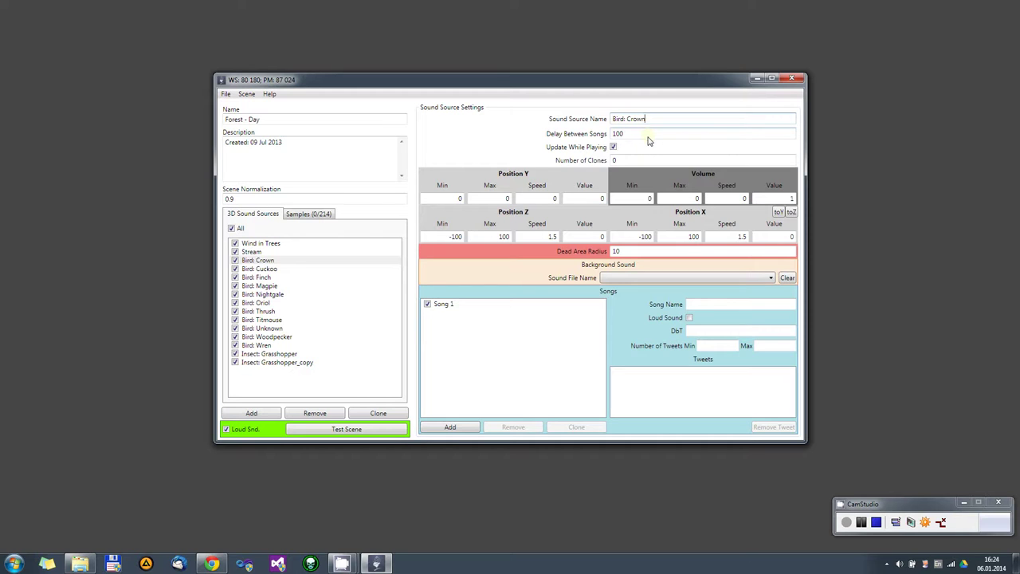
{"action": "left_click", "coordinate": [649, 137]}
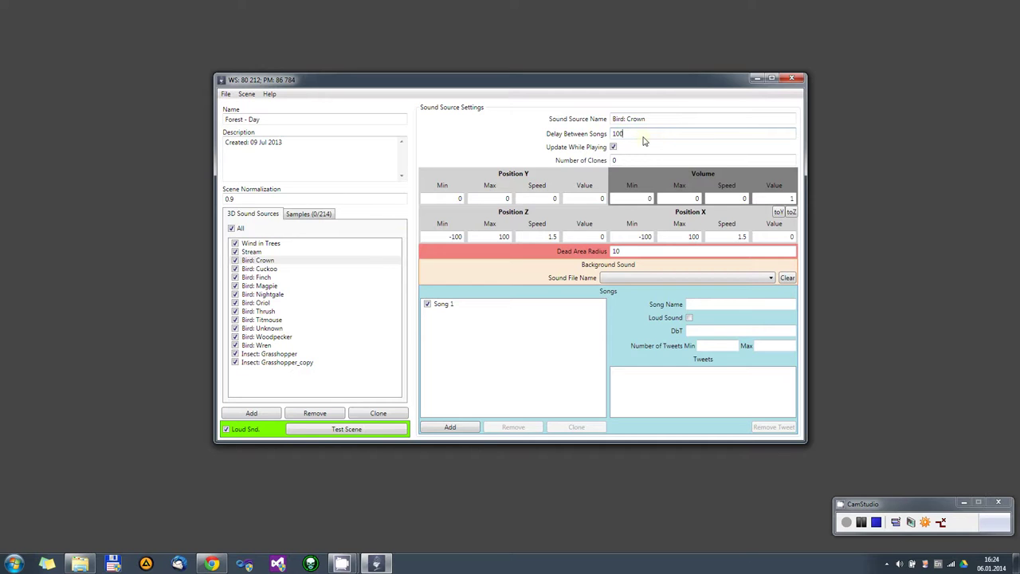
{"action": "left_click", "coordinate": [260, 263]}
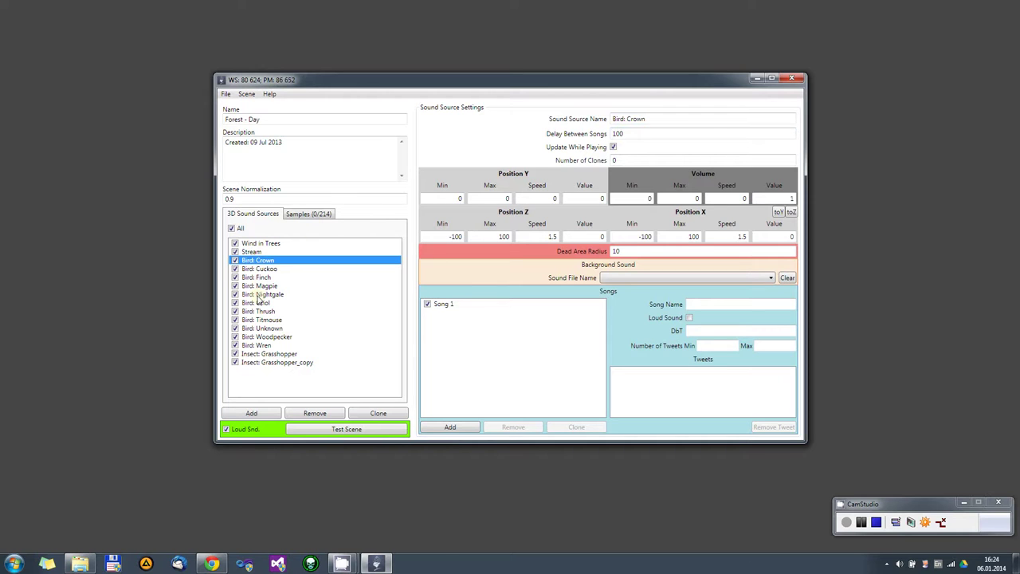
Switch to Chrome and open the song timing diagram from the Additional Documents on the Scene Composer page
{"action": "left_click", "coordinate": [211, 564]}
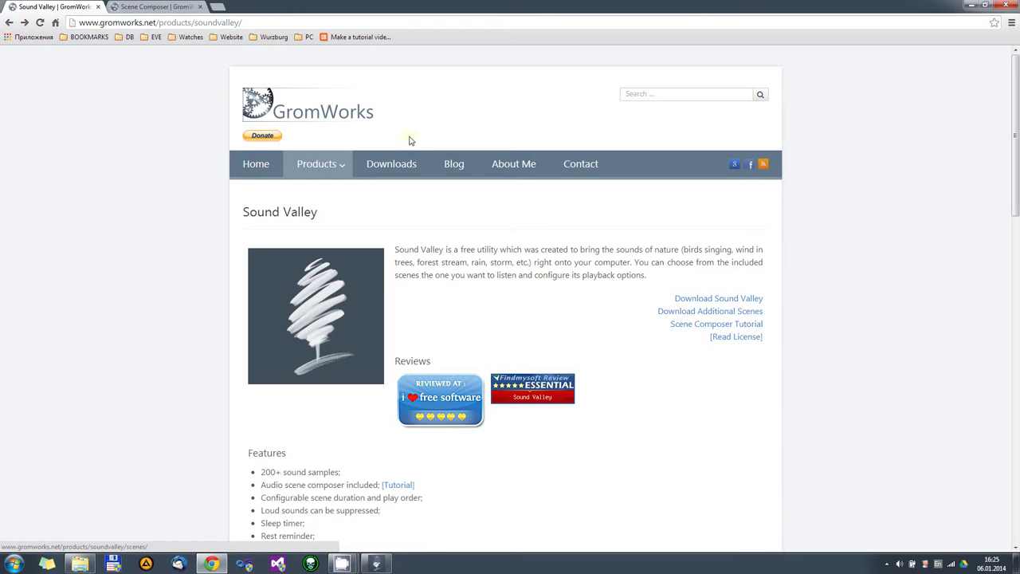
{"action": "left_click", "coordinate": [146, 5]}
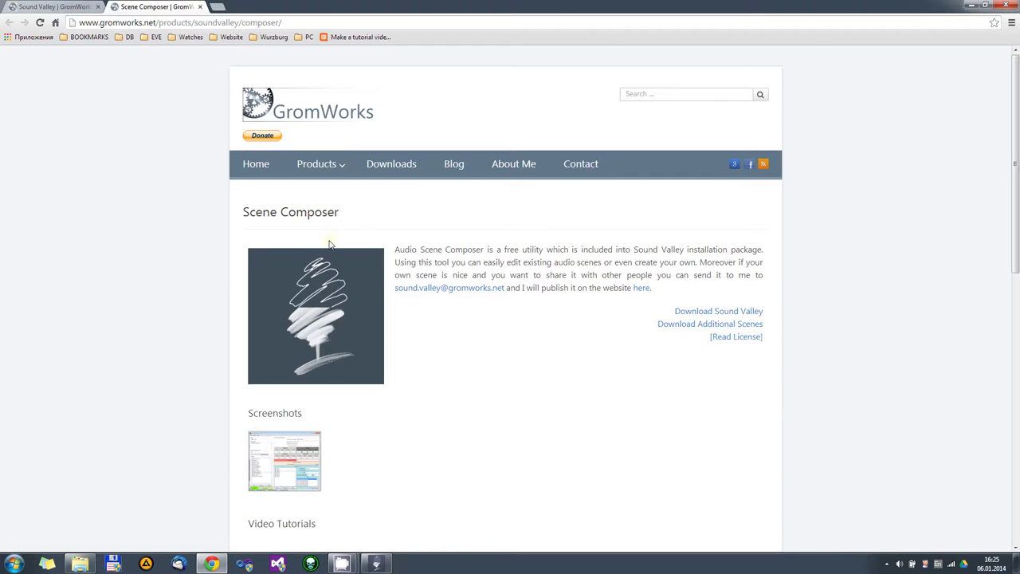
{"action": "scroll", "coordinate": [280, 233], "scroll_direction": "down", "scroll_amount": 2}
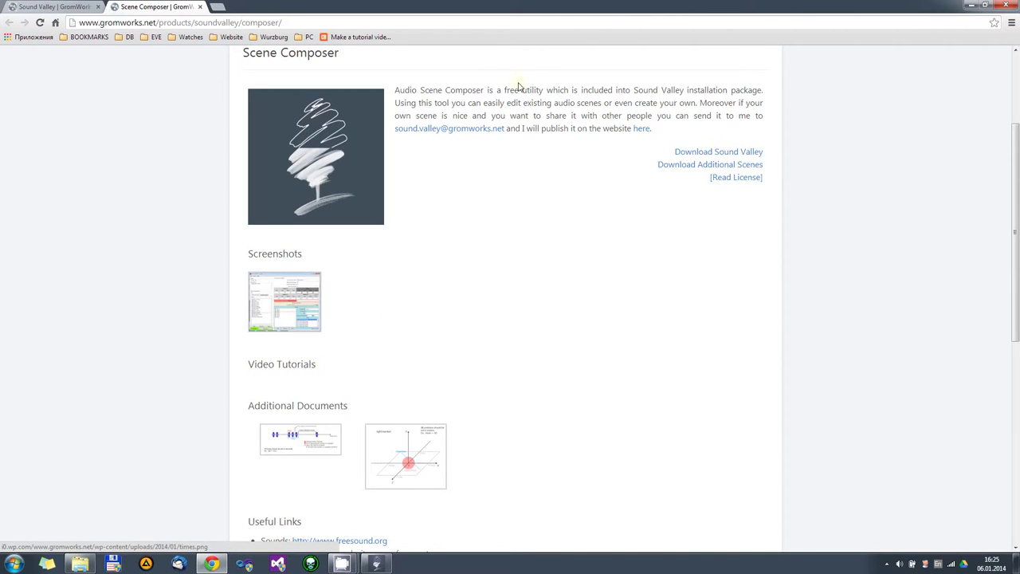
{"action": "scroll", "coordinate": [451, 179], "scroll_direction": "down", "scroll_amount": 3}
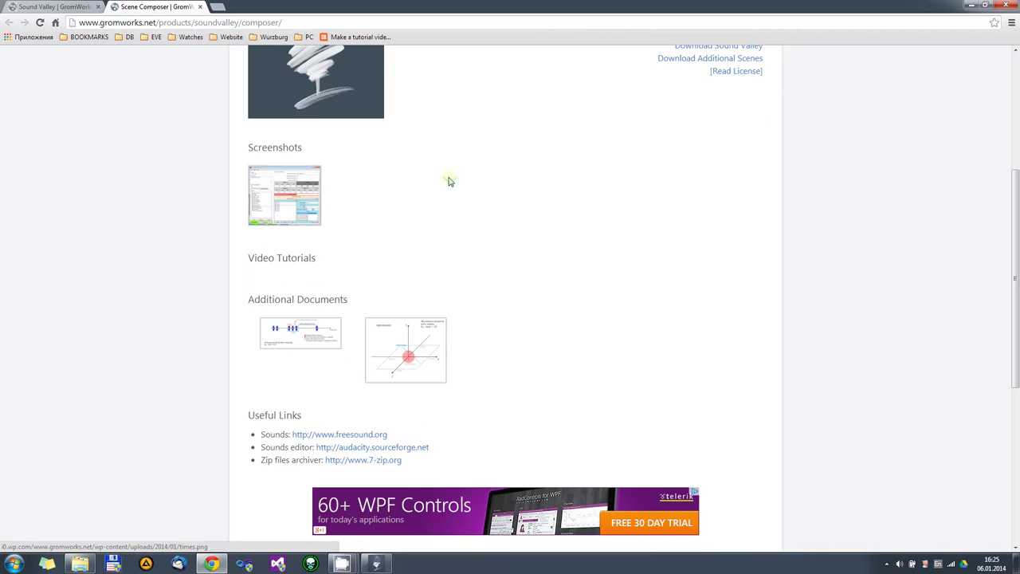
{"action": "scroll", "coordinate": [452, 178], "scroll_direction": "down", "scroll_amount": 3}
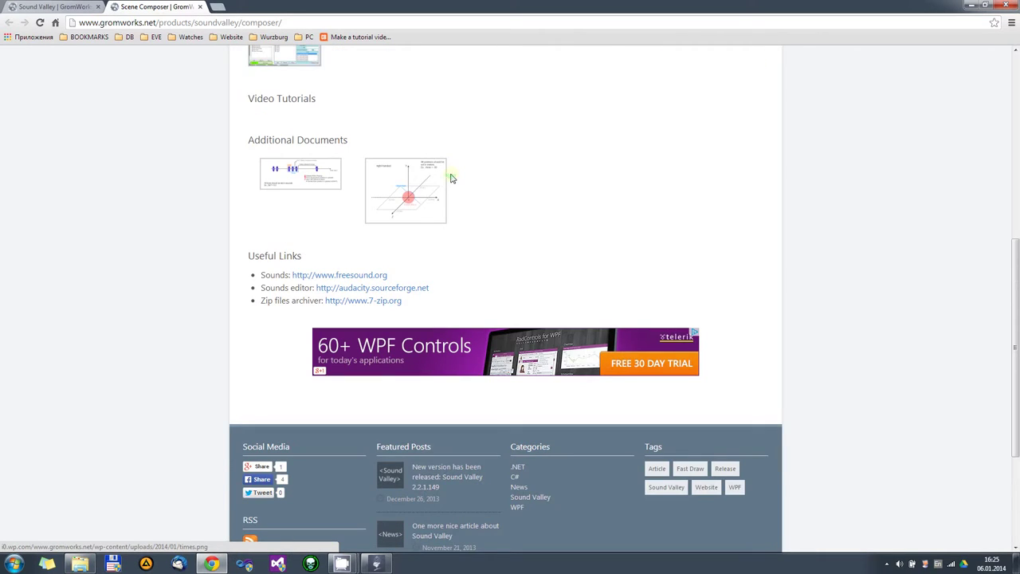
{"action": "scroll", "coordinate": [465, 161], "scroll_direction": "down", "scroll_amount": 1}
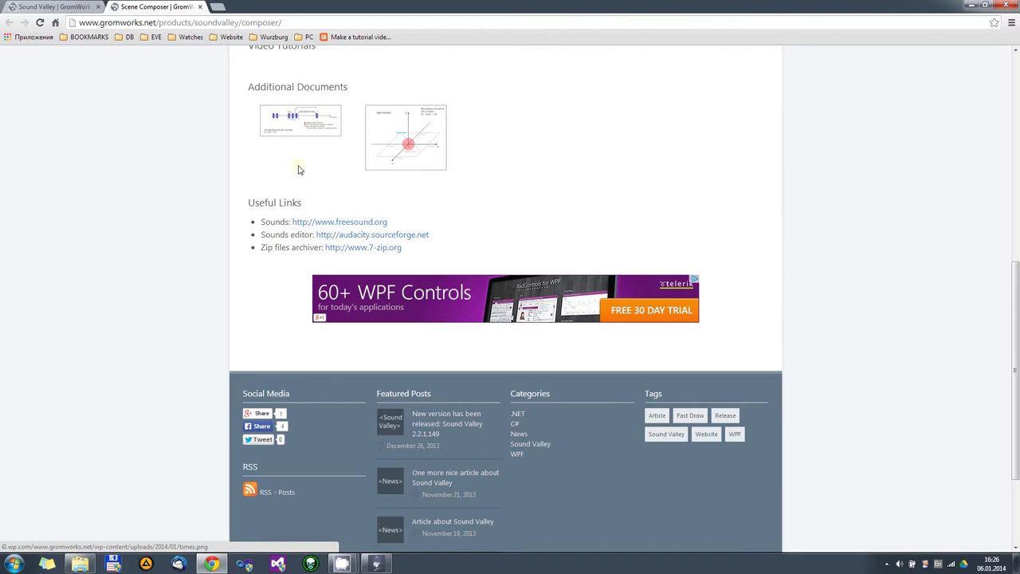
{"action": "left_click", "coordinate": [299, 118]}
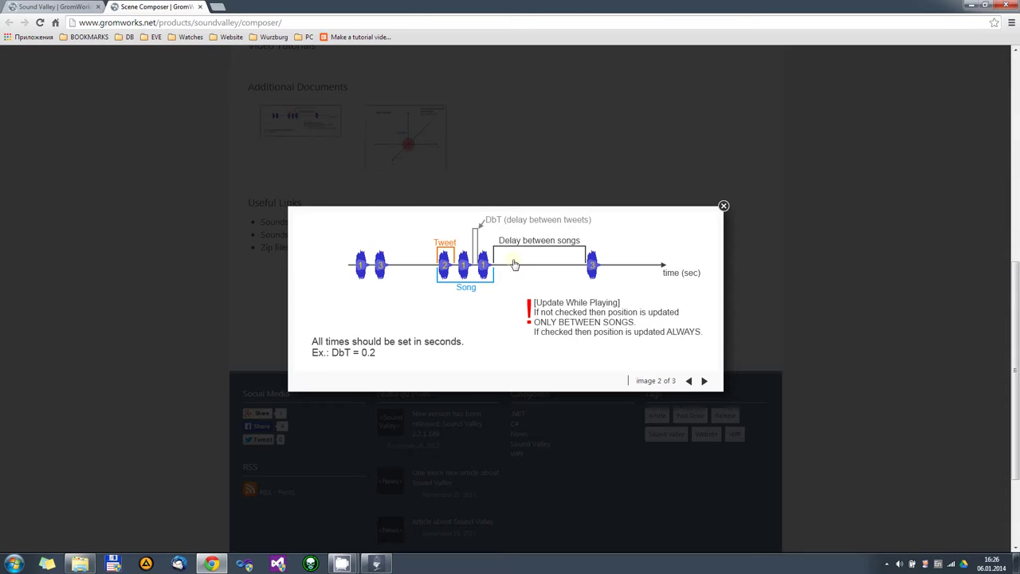
Return to the scene editor to check Bird: Crown's Delay Between Songs, and go back to the timing diagram in Chrome
{"action": "left_click", "coordinate": [375, 564]}
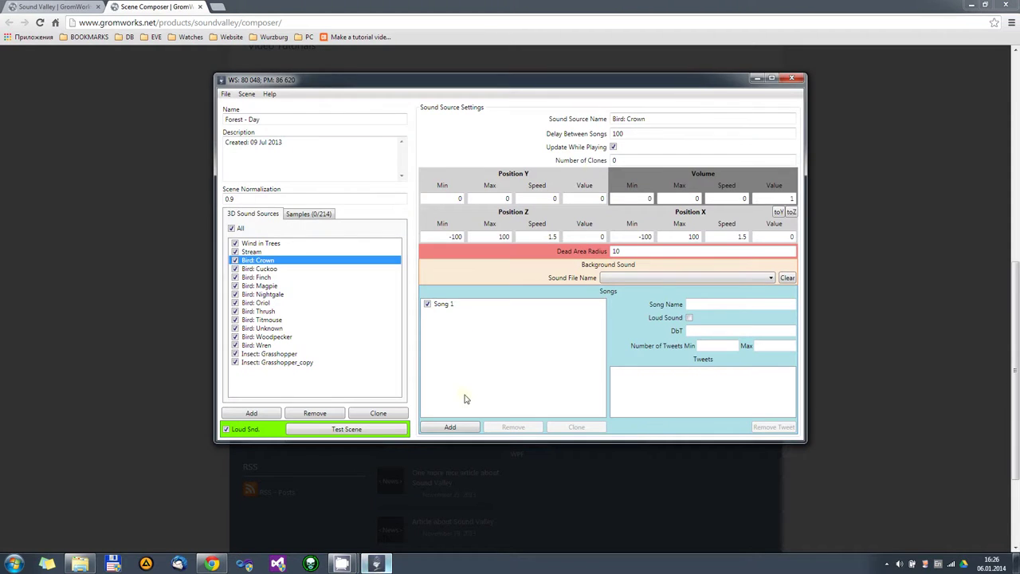
{"action": "double_click", "coordinate": [619, 135]}
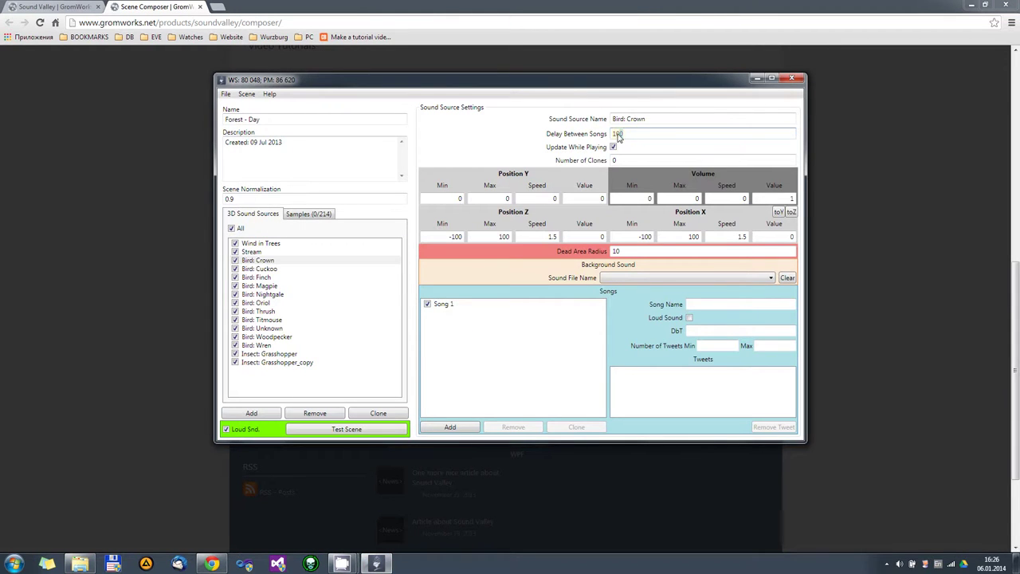
{"action": "left_click", "coordinate": [758, 77]}
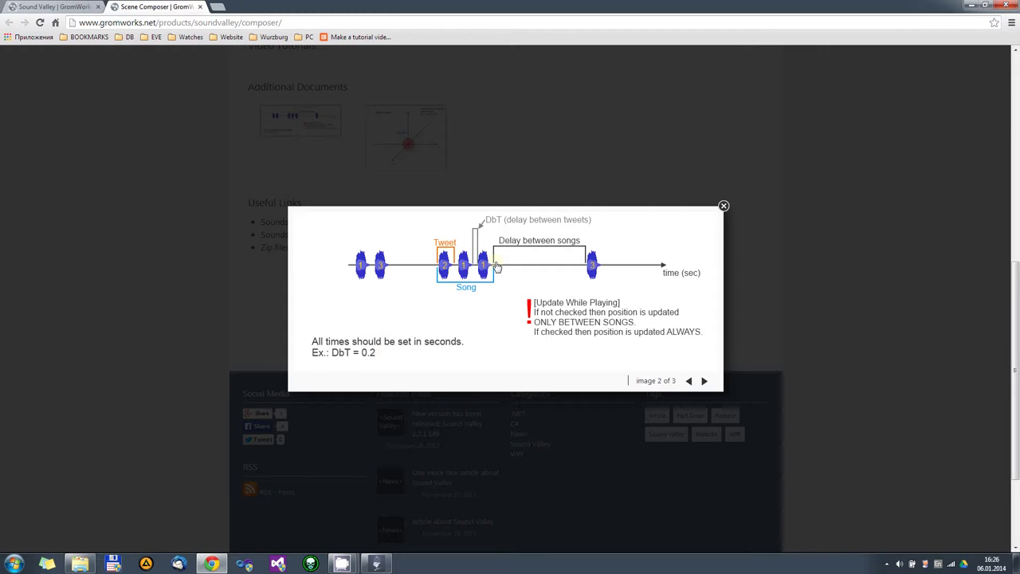
Return to the scene editor and test-play the sample bird_crown_01.ogg several times, dismissing the playback message each time
{"action": "left_click", "coordinate": [378, 564]}
{"action": "left_click", "coordinate": [297, 214]}
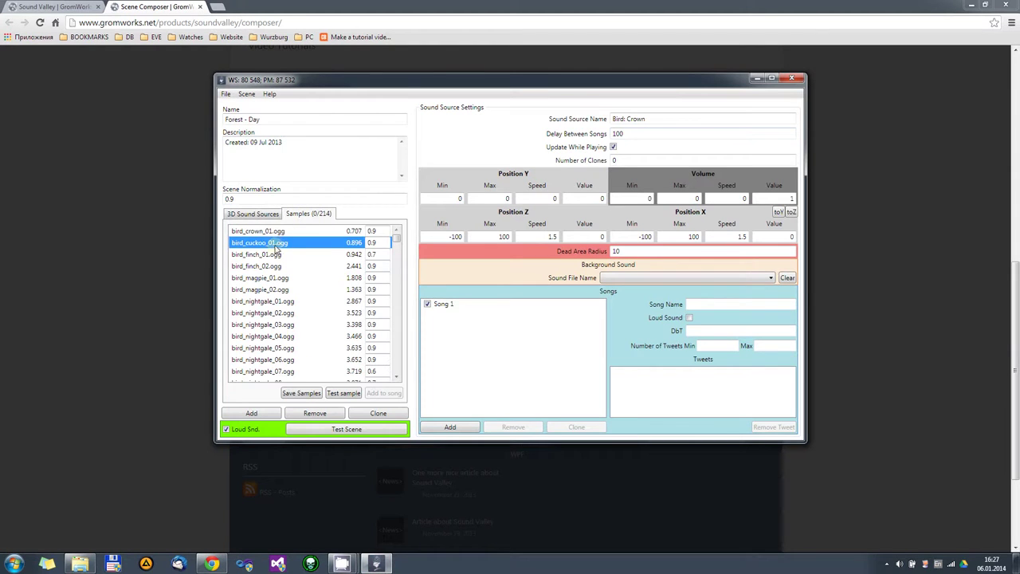
{"action": "left_click", "coordinate": [273, 231]}
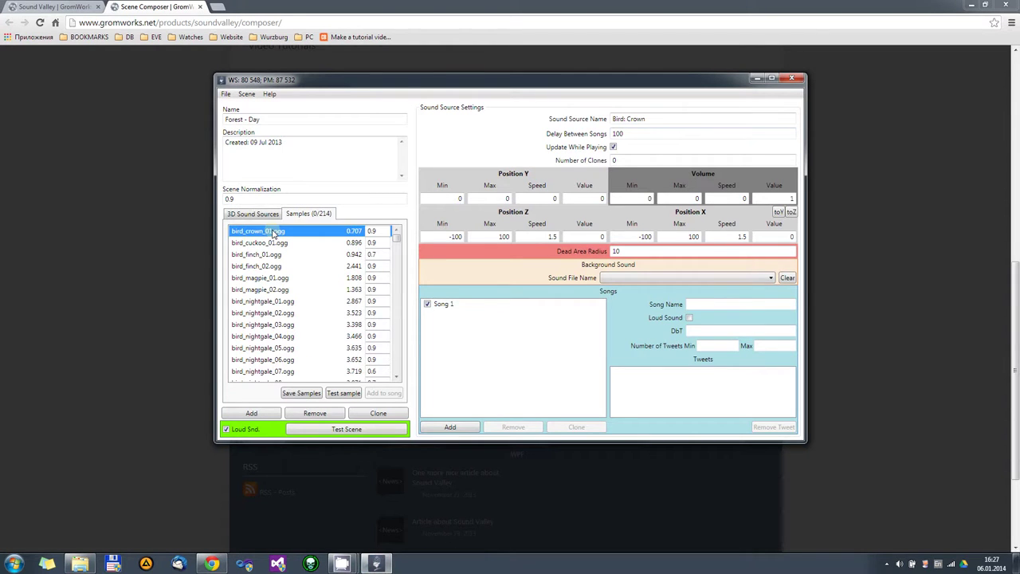
{"action": "left_click", "coordinate": [343, 393]}
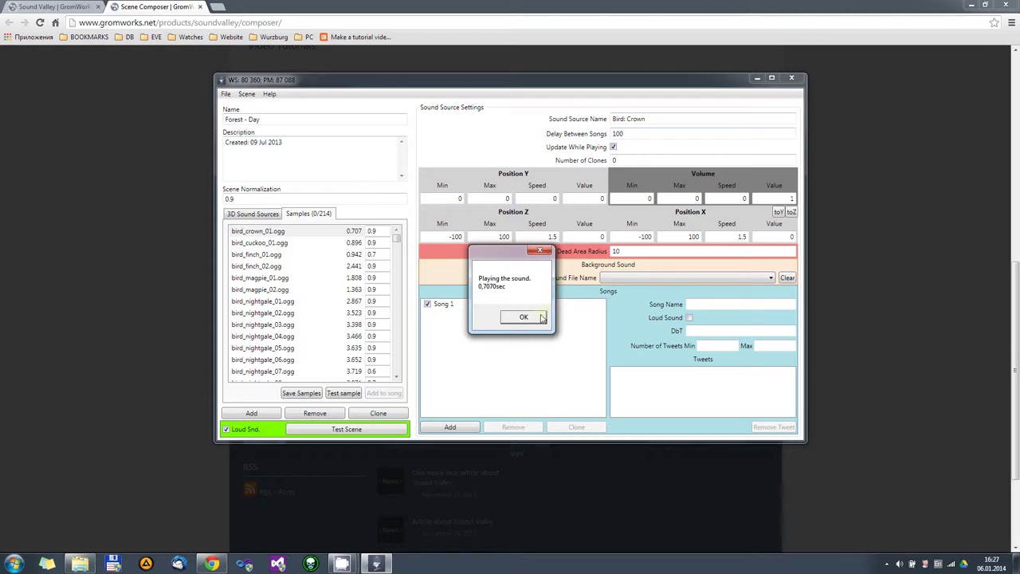
{"action": "left_click", "coordinate": [344, 394]}
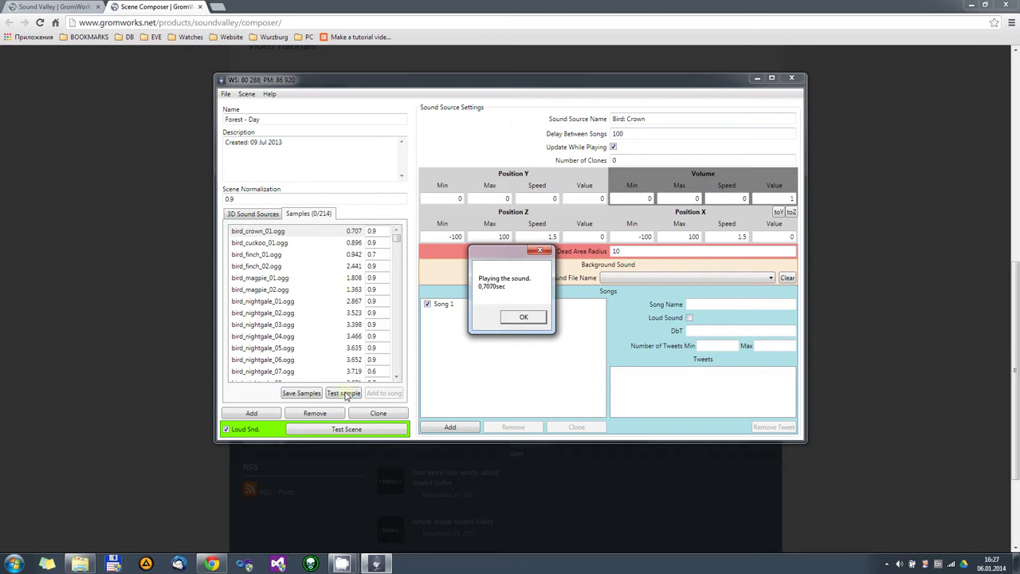
{"action": "left_click", "coordinate": [536, 317]}
{"action": "left_click", "coordinate": [281, 232]}
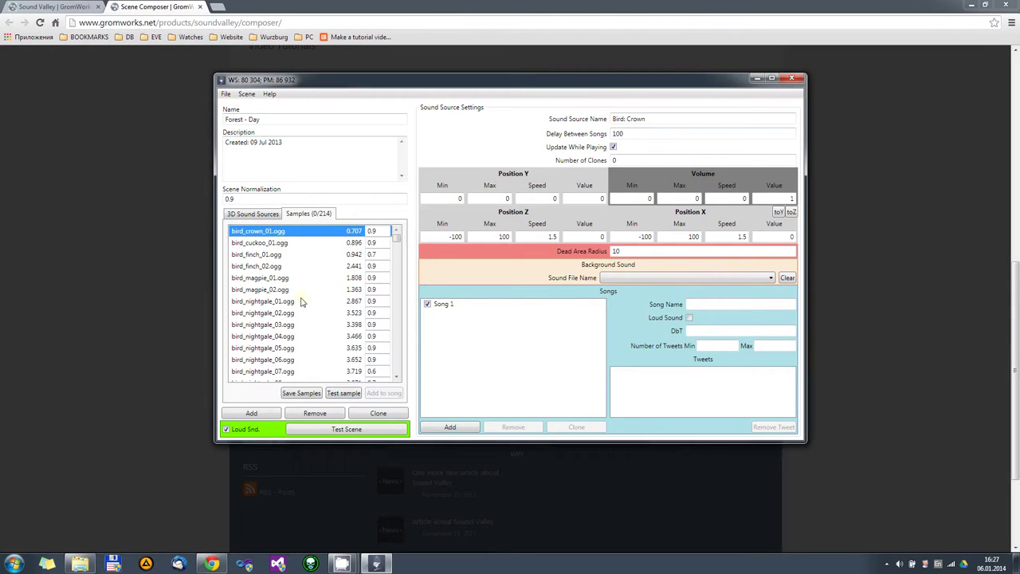
{"action": "left_click", "coordinate": [343, 393]}
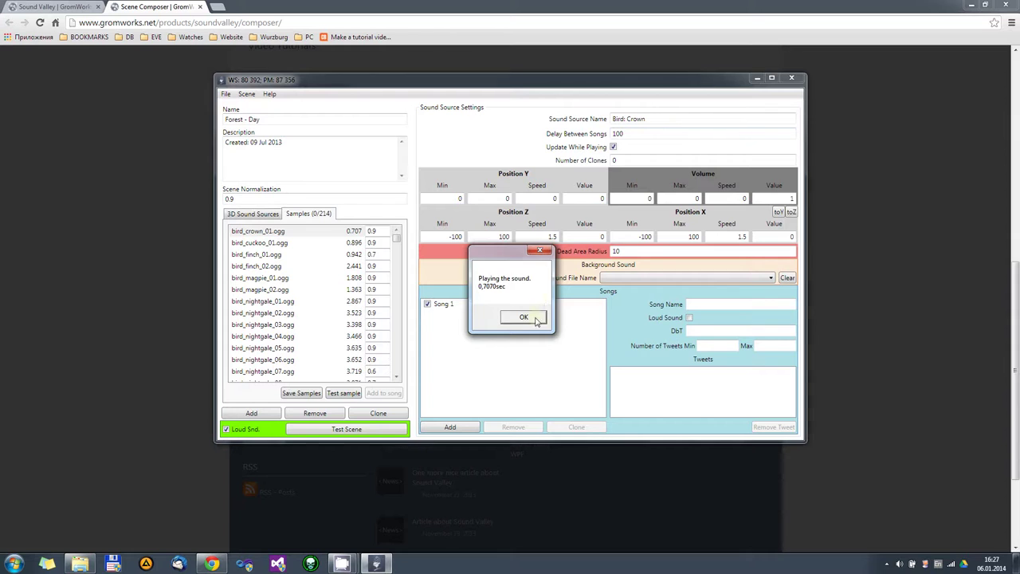
{"action": "left_click", "coordinate": [535, 317]}
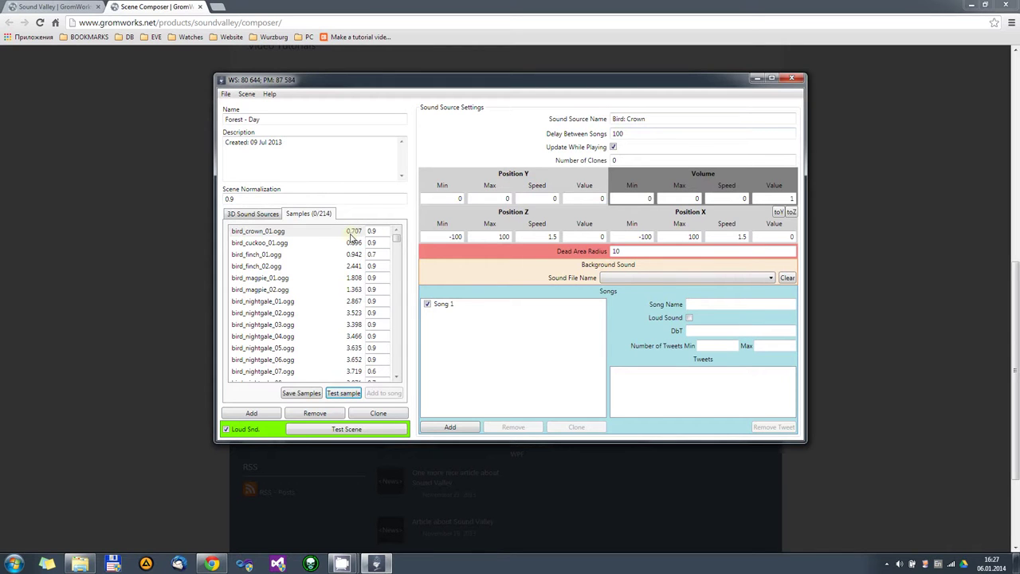
Consult the timing diagram in Chrome, examine Song 1's DbT setting in the scene editor, and go back to the diagram
{"action": "left_click", "coordinate": [757, 80]}
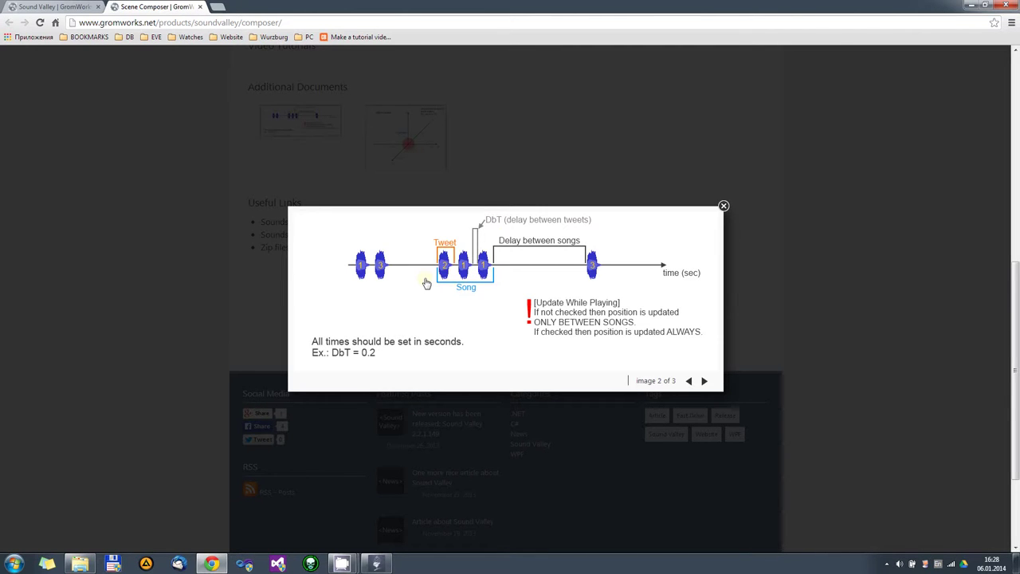
{"action": "left_click", "coordinate": [376, 564]}
{"action": "left_click", "coordinate": [277, 231]}
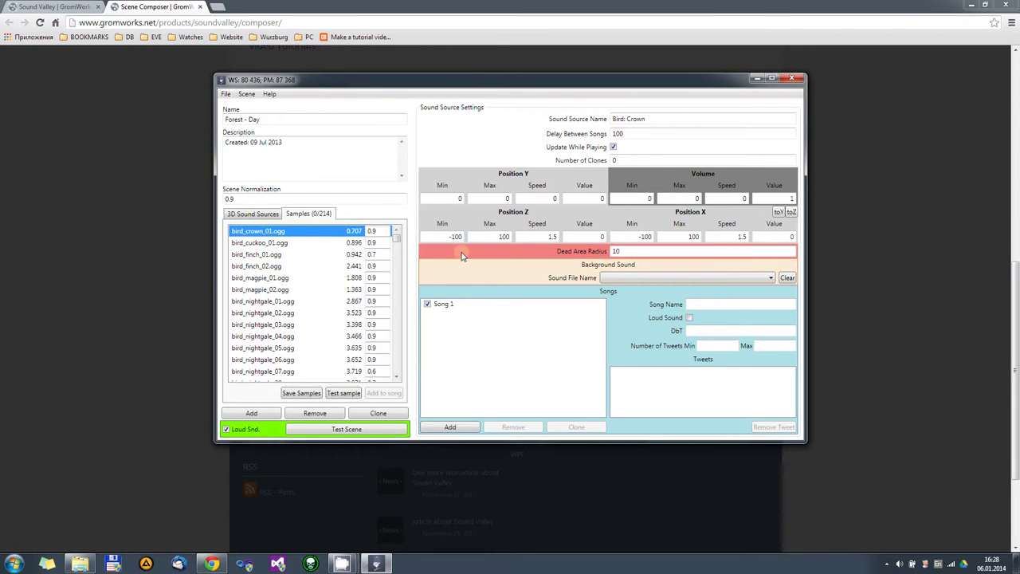
{"action": "left_click", "coordinate": [453, 304]}
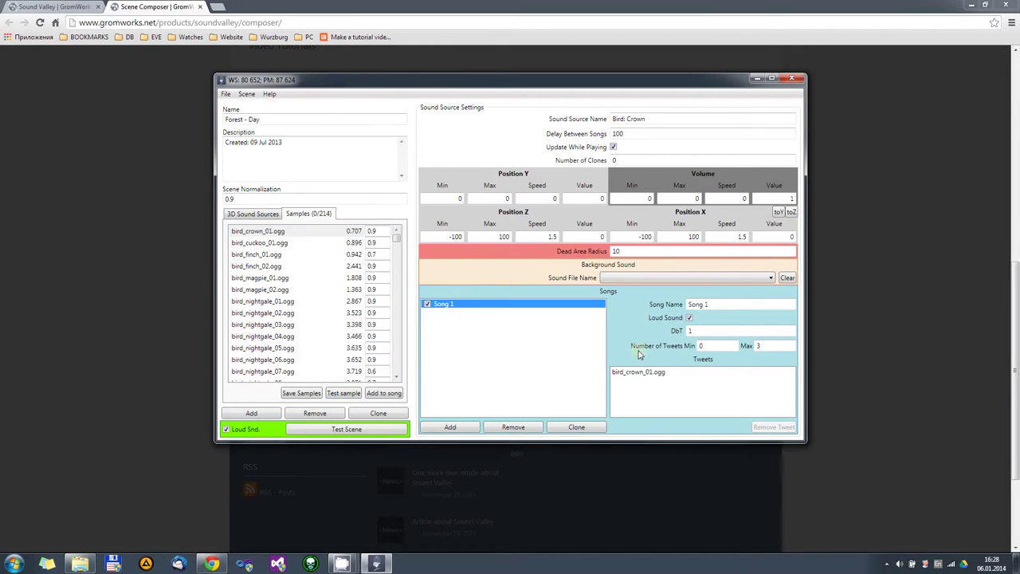
{"action": "left_click", "coordinate": [712, 335]}
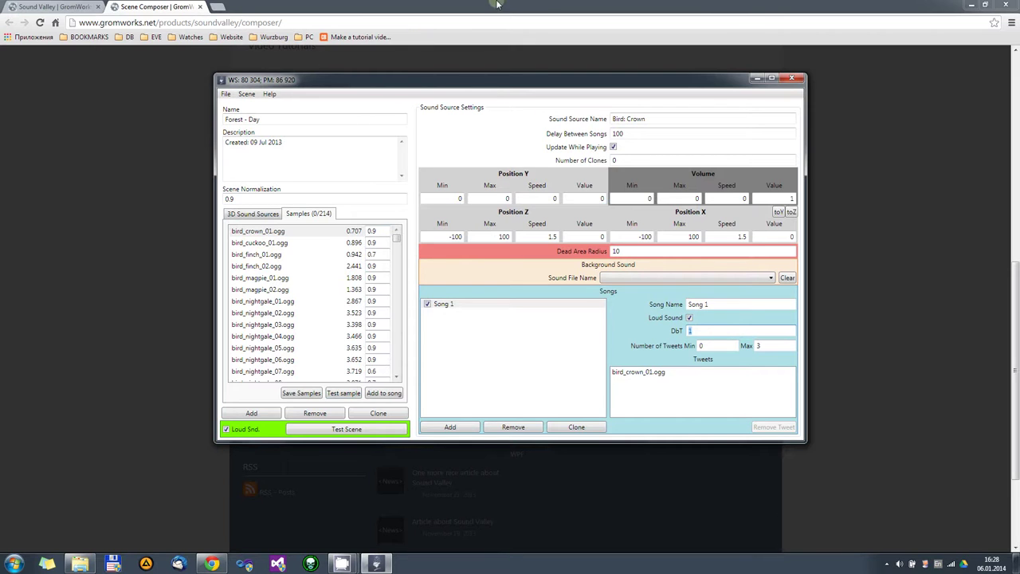
{"action": "left_click", "coordinate": [757, 78]}
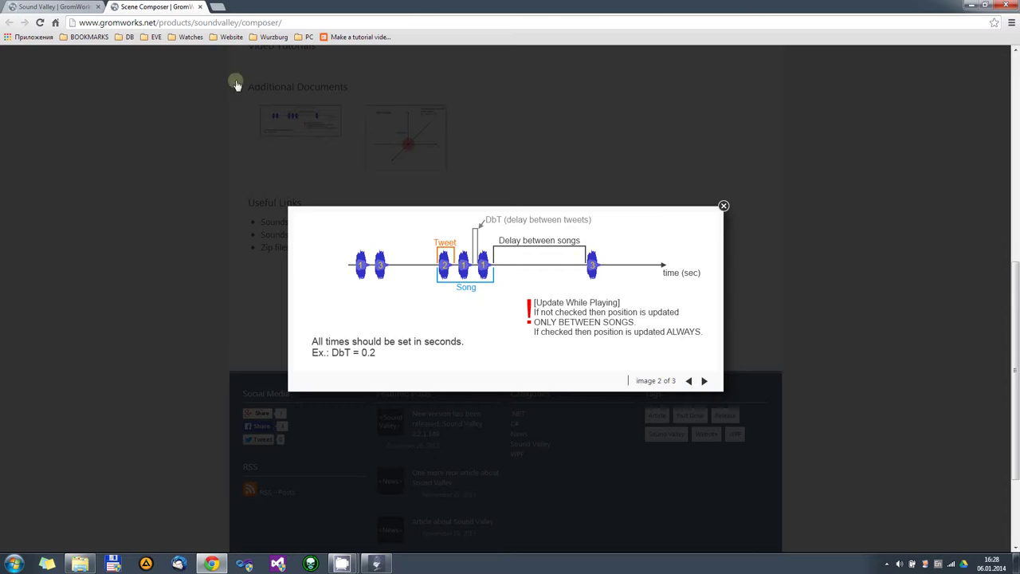
Compare Bird: Crown's Delay Between Songs in the scene editor with the song timing diagram in Chrome, alternating between the two windows
{"action": "left_click", "coordinate": [376, 564]}
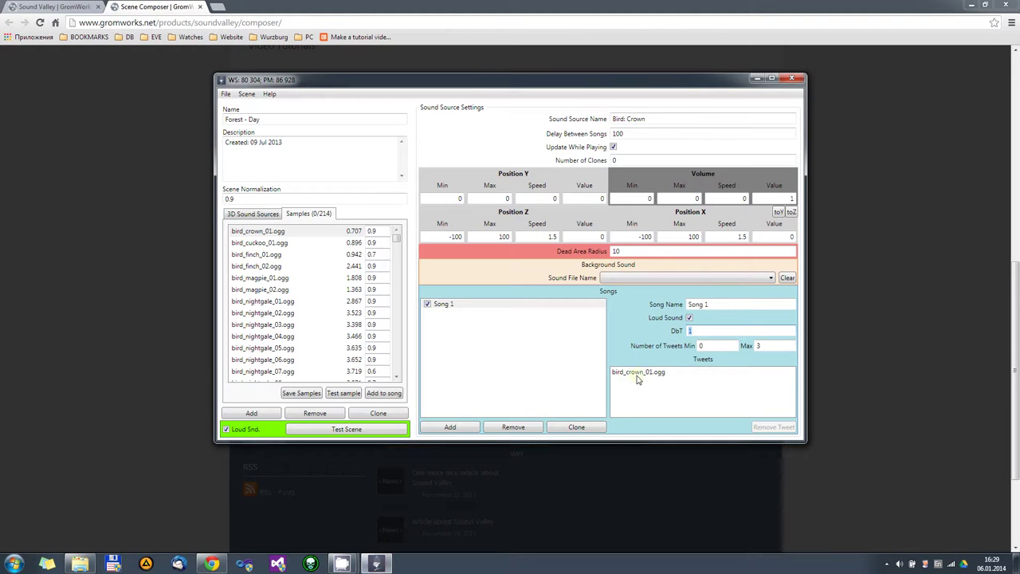
{"action": "left_click", "coordinate": [629, 135]}
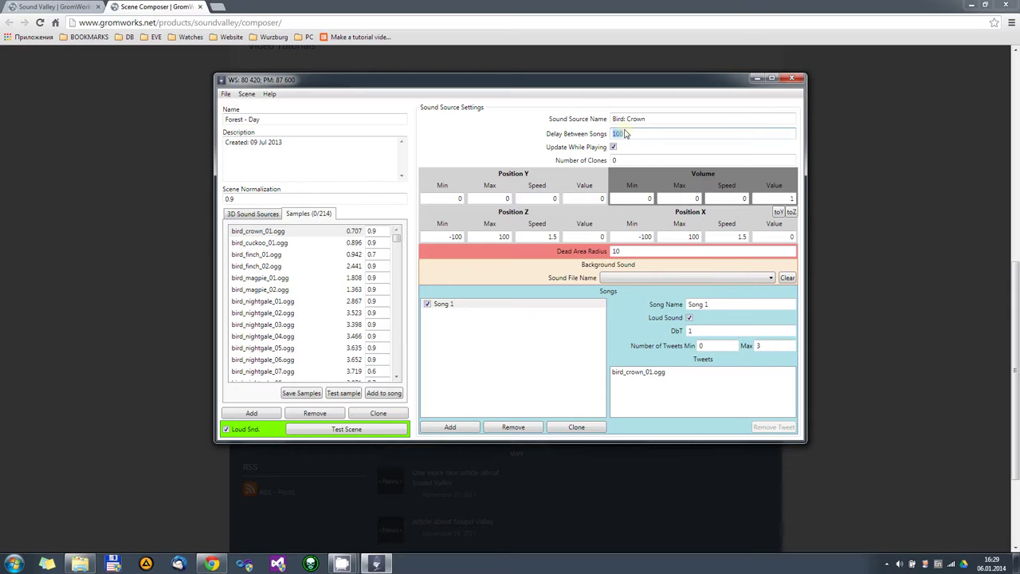
{"action": "left_click", "coordinate": [320, 8]}
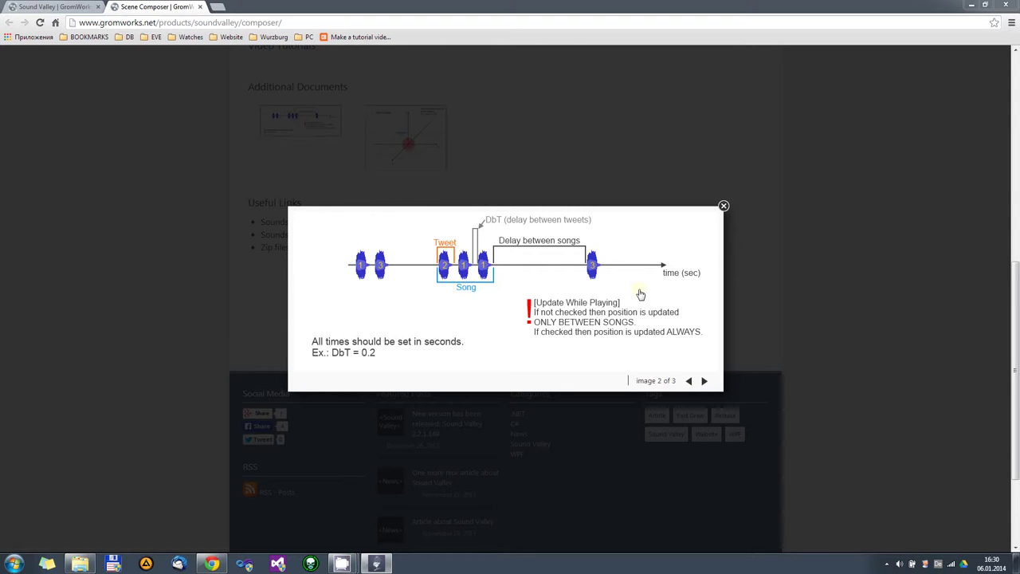
{"action": "left_click", "coordinate": [375, 564]}
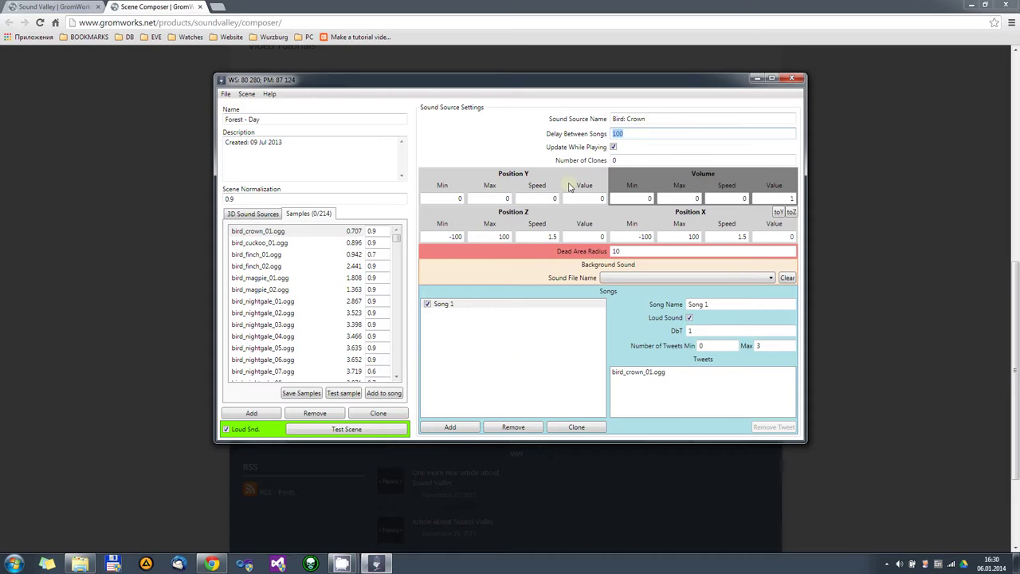
{"action": "left_click", "coordinate": [629, 136]}
{"action": "left_click", "coordinate": [153, 8]}
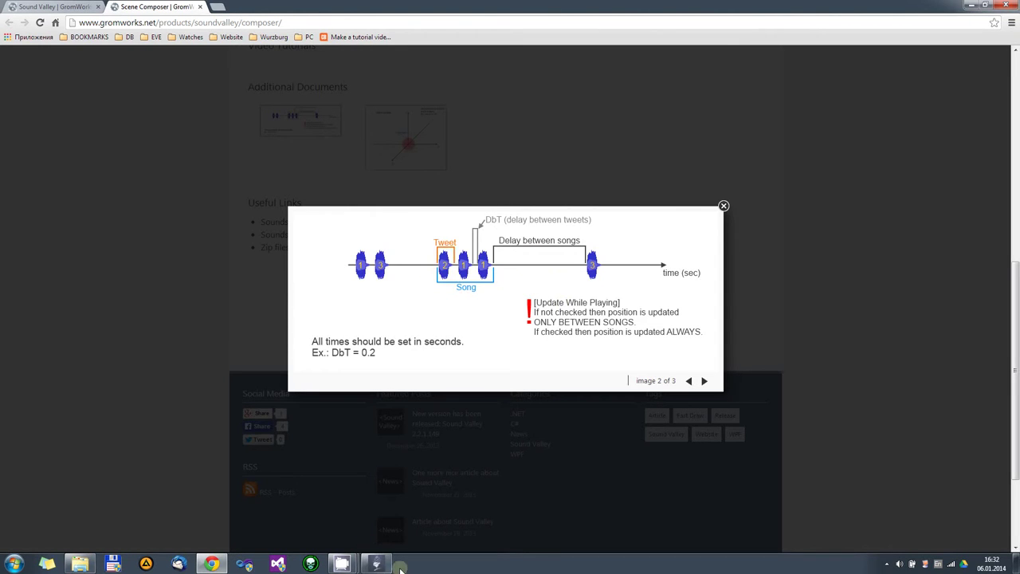
Compare the sample bird_crown_01.ogg in the scene editor with the tweets in Chrome's timing diagram, finishing in the scene editor
{"action": "key", "text": "alt+Tab"}
{"action": "left_click", "coordinate": [251, 233]}
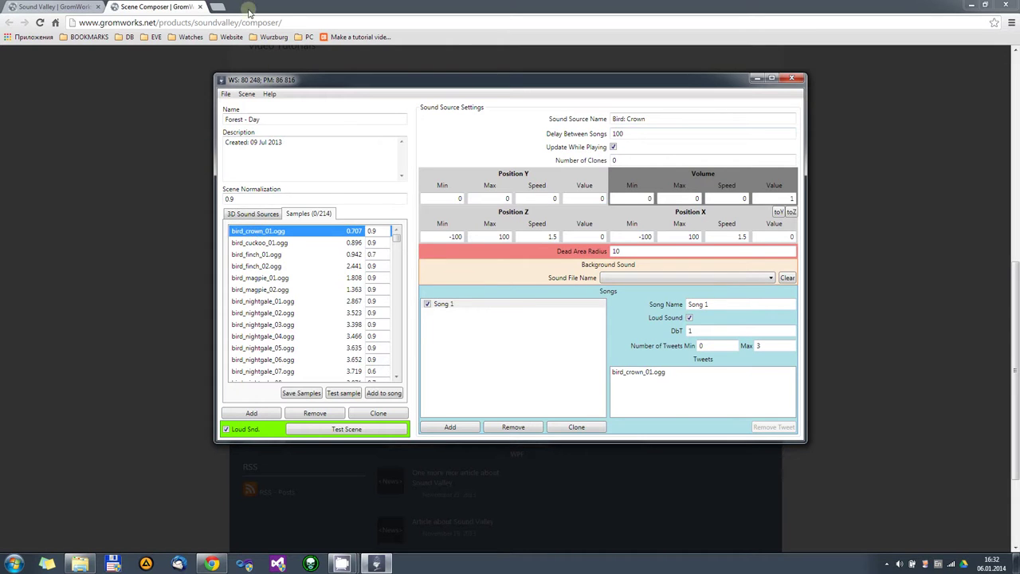
{"action": "key", "text": "alt+Tab"}
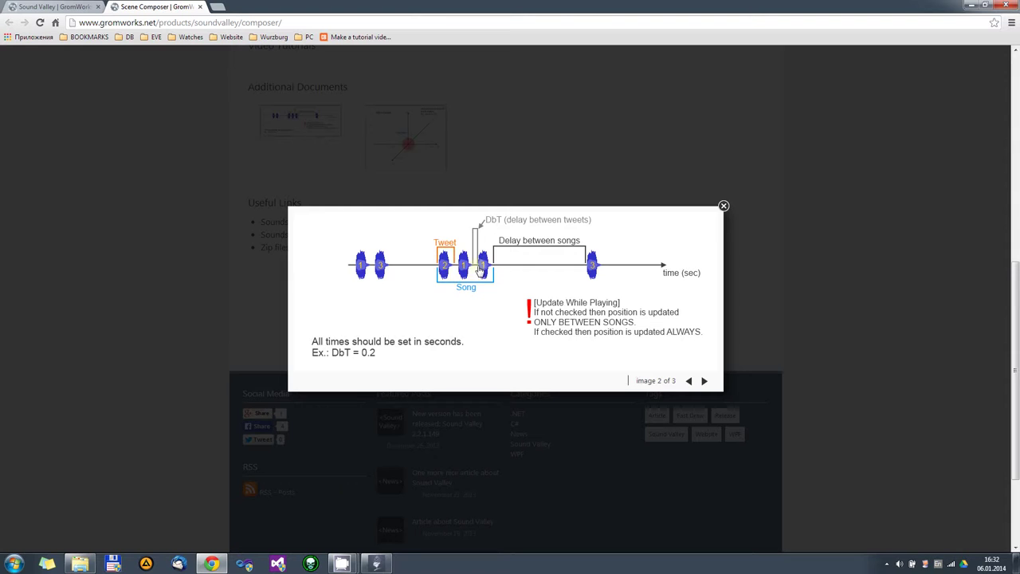
{"action": "left_click", "coordinate": [376, 563]}
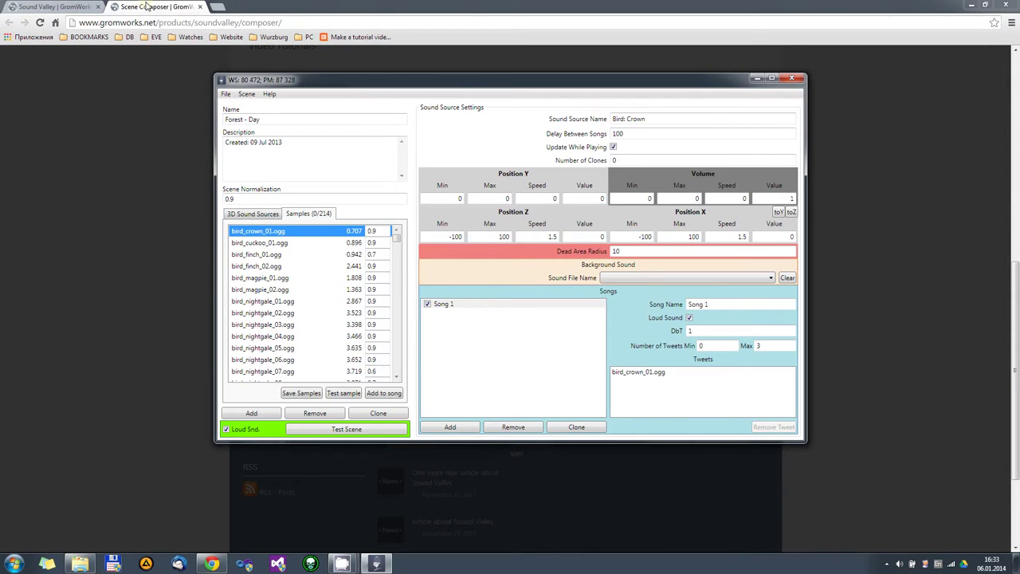
{"action": "left_click", "coordinate": [147, 6]}
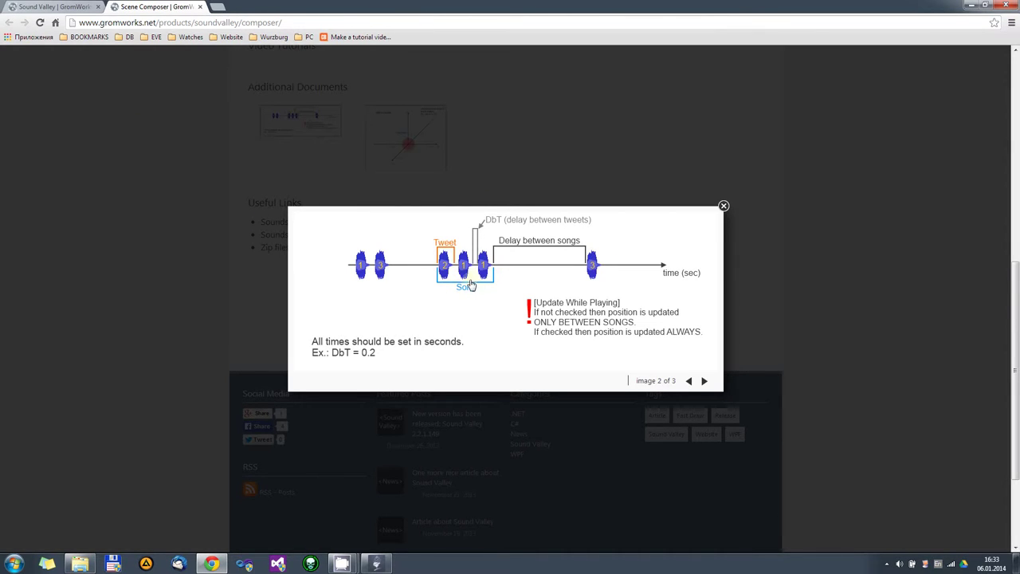
{"action": "left_click", "coordinate": [379, 564]}
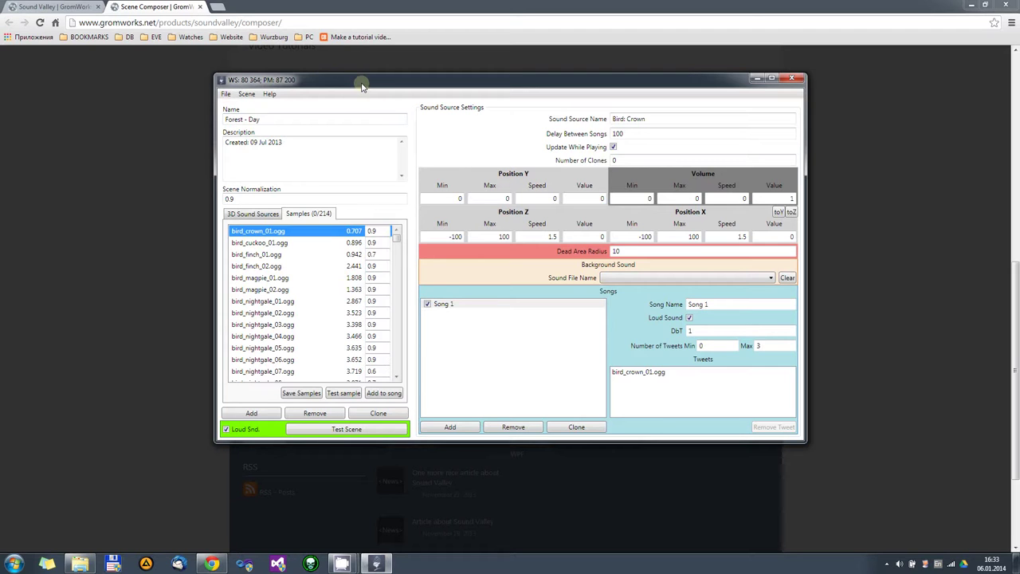
Examine the Number of Clones setting of Bird: Crown in the 3D sound sources list
{"action": "left_click", "coordinate": [616, 161]}
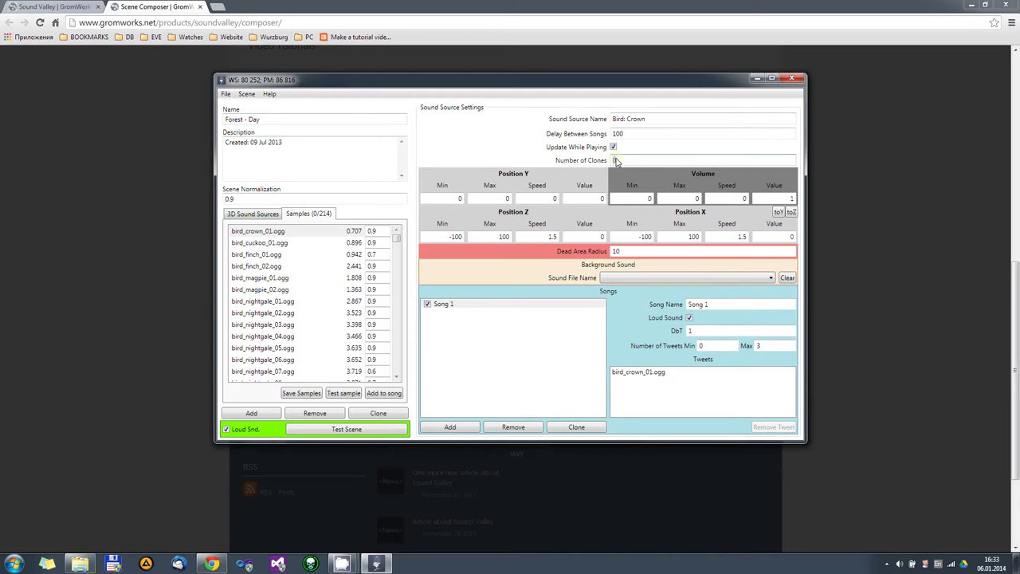
{"action": "double_click", "coordinate": [616, 161]}
{"action": "left_click", "coordinate": [253, 213]}
{"action": "left_click", "coordinate": [255, 261]}
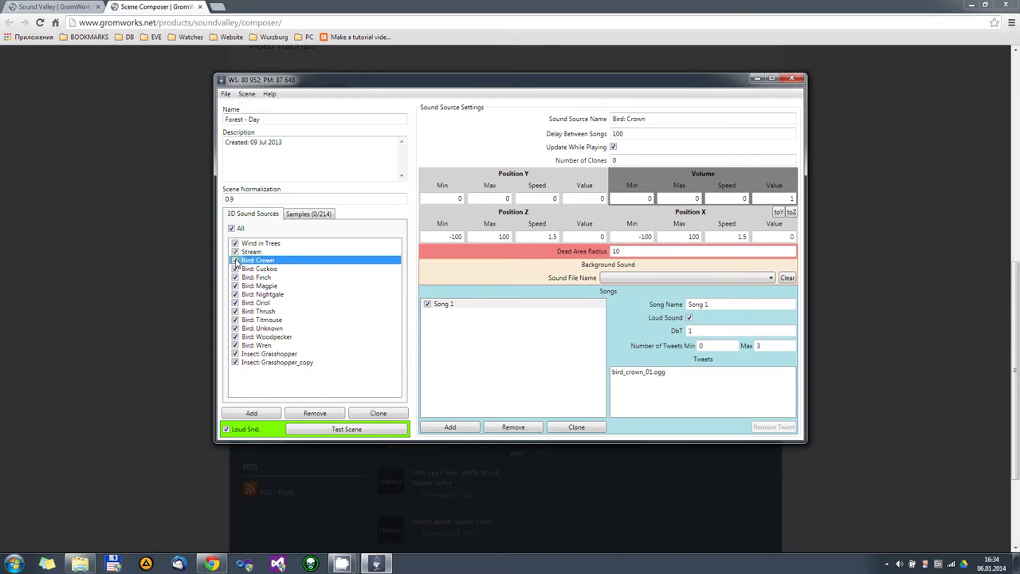
{"action": "left_click", "coordinate": [633, 162]}
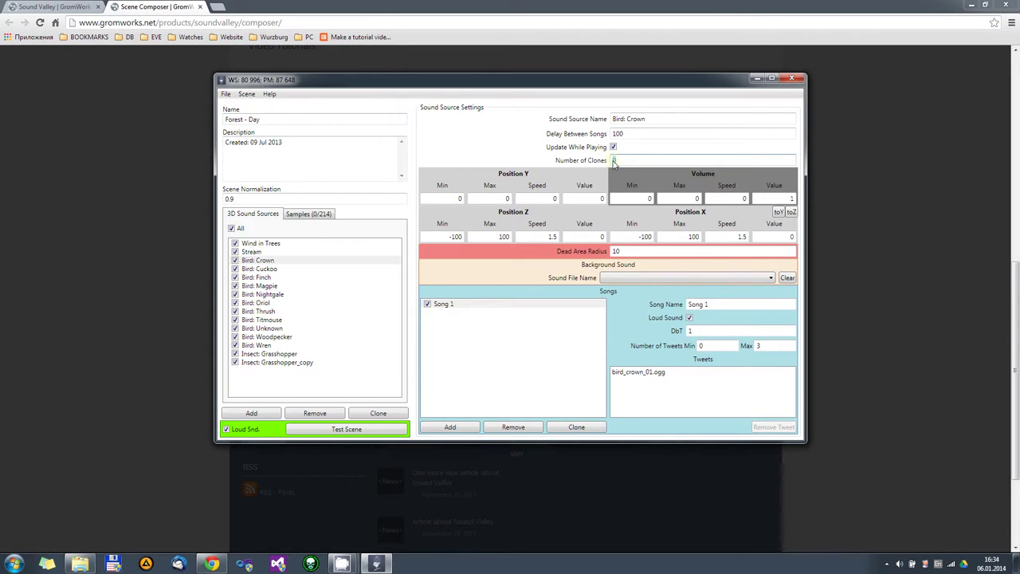
{"action": "left_click_drag", "start_coordinate": [614, 163], "coordinate": [624, 160]}
{"action": "double_click", "coordinate": [636, 163]}
{"action": "left_click", "coordinate": [261, 261]}
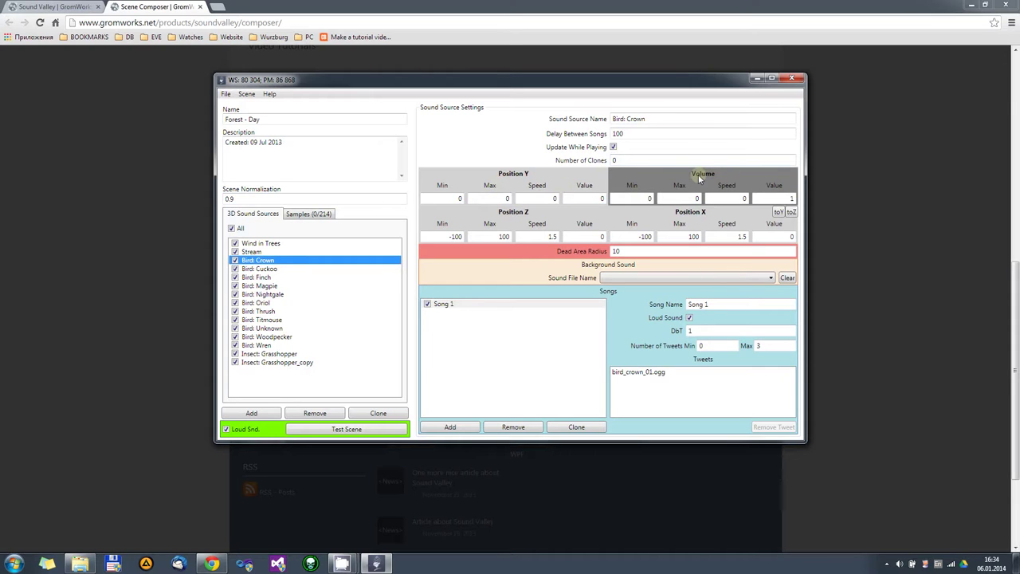
Examine the minimum, speed and value settings of Bird: Crown's Volume
{"action": "left_click", "coordinate": [635, 198]}
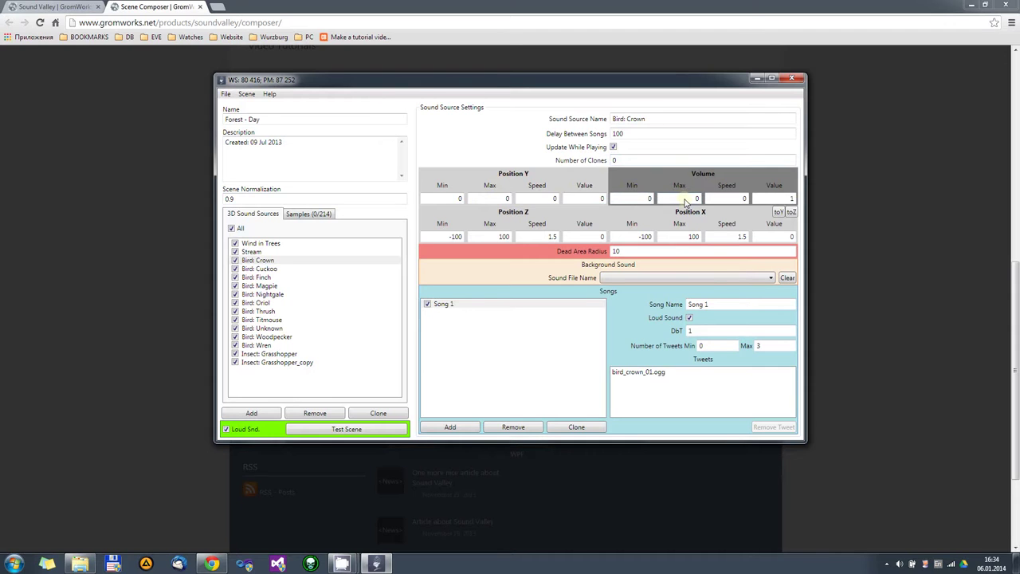
{"action": "left_click", "coordinate": [735, 200]}
{"action": "double_click", "coordinate": [735, 200]}
{"action": "double_click", "coordinate": [774, 198]}
{"action": "double_click", "coordinate": [644, 199]}
Set Bird: Crown's Volume maximum to 1 and its speed to 0.1
{"action": "left_click", "coordinate": [257, 261]}
{"action": "double_click", "coordinate": [639, 200]}
{"action": "left_click", "coordinate": [685, 200]}
{"action": "type", "text": "1"}
{"action": "left_click", "coordinate": [723, 200]}
{"action": "type", "text": "0.1"}
{"action": "key", "text": "BackSpace"}
{"action": "key", "text": "BackSpace"}
{"action": "key", "text": "BackSpace"}
{"action": "type", "text": "0.1"}
Set Bird: Crown's Volume value to 1 and re-enter its Volume speed as 0.1
{"action": "left_click", "coordinate": [788, 199]}
{"action": "type", "text": "1"}
{"action": "left_click", "coordinate": [752, 190]}
{"action": "left_click", "coordinate": [743, 199]}
{"action": "type", "text": ".1"}
{"action": "left_click", "coordinate": [652, 192]}
{"action": "left_click", "coordinate": [744, 199]}
{"action": "scroll", "coordinate": [743, 204], "scroll_direction": "up", "scroll_amount": 1}
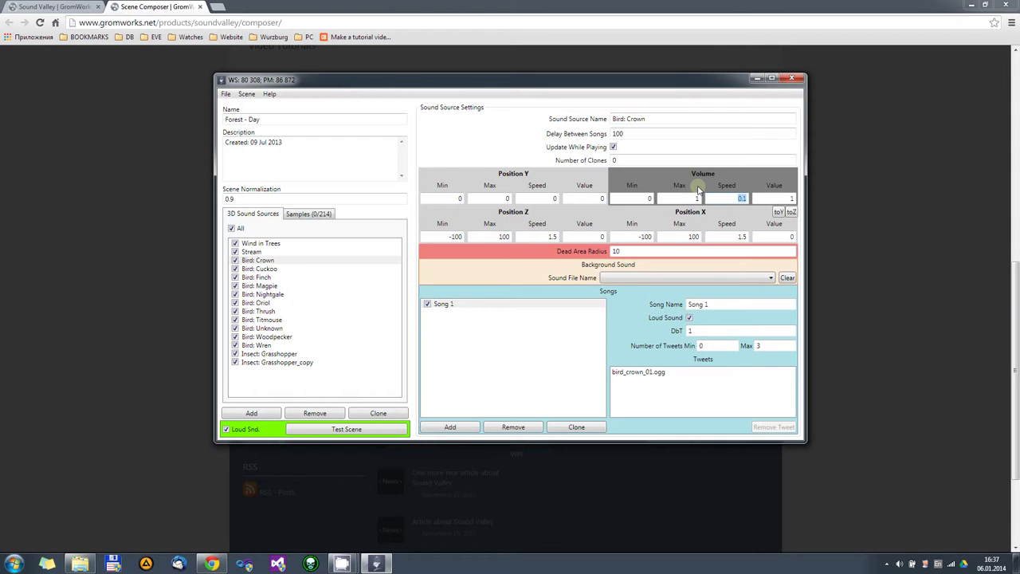
Examine the Volume minimum, maximum, speed and value of the Stream sound source, and return to Bird: Crown
{"action": "left_click", "coordinate": [254, 252]}
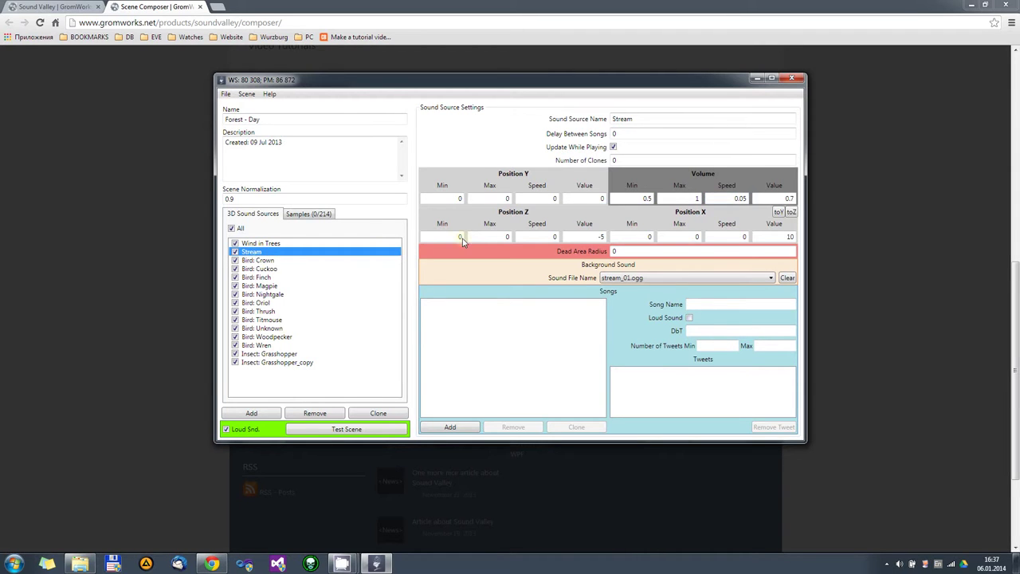
{"action": "left_click", "coordinate": [646, 199]}
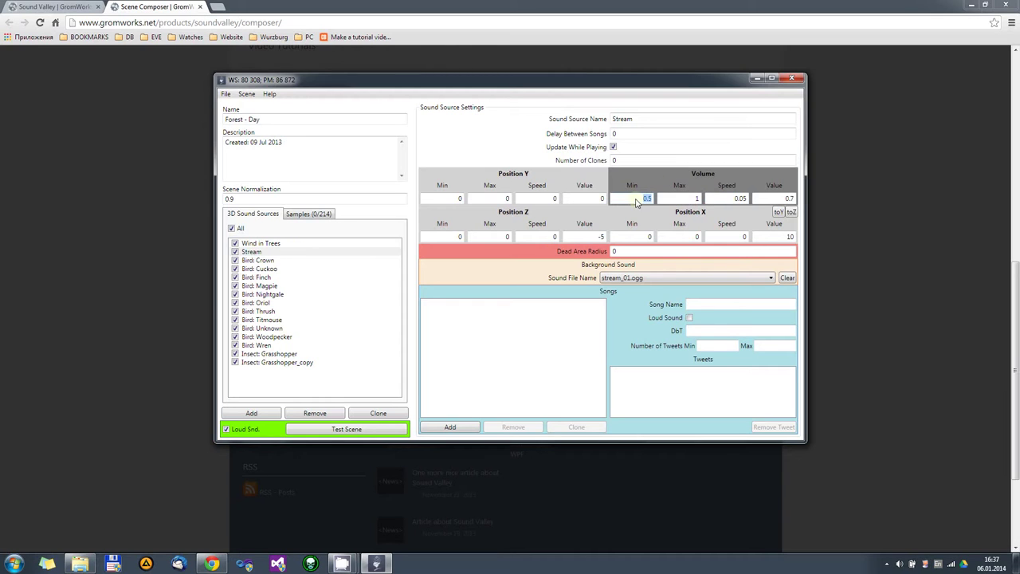
{"action": "left_click", "coordinate": [690, 201]}
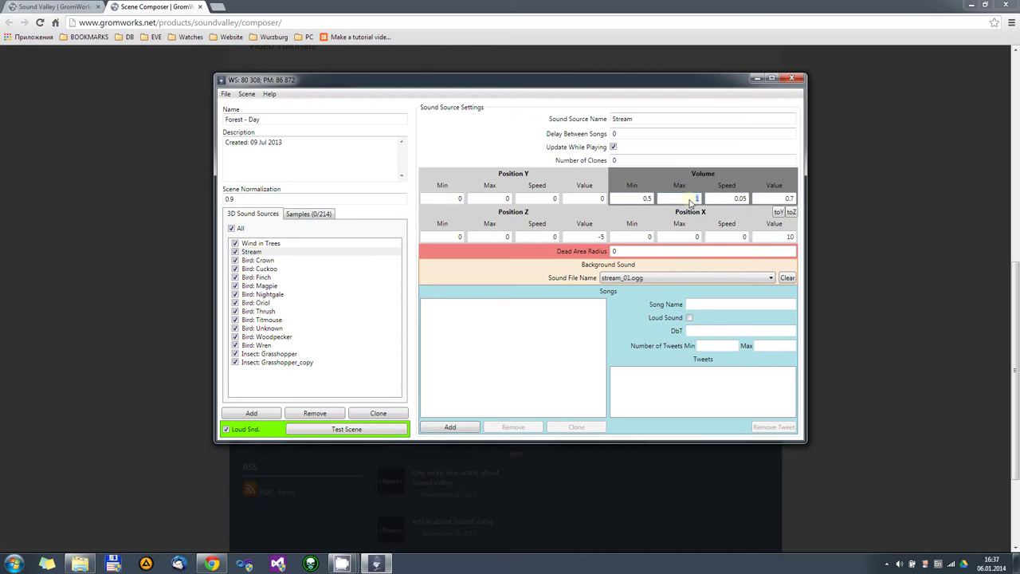
{"action": "left_click", "coordinate": [739, 200]}
{"action": "left_click", "coordinate": [785, 199]}
{"action": "left_click", "coordinate": [267, 263]}
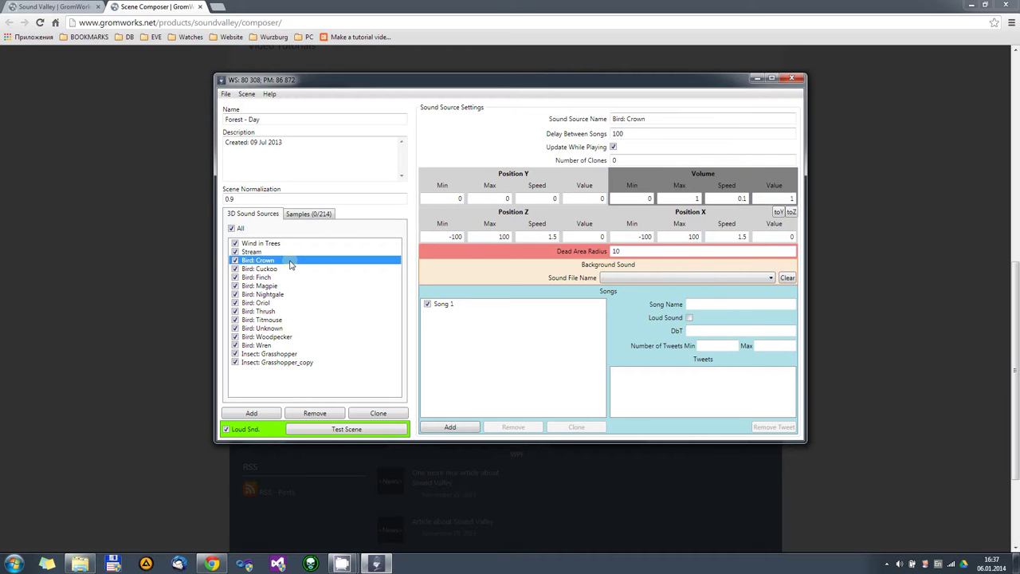
Check Bird: Crown's position limits, then switch to Chrome and replace the timing diagram with the coordinate system diagram
{"action": "left_click", "coordinate": [448, 200]}
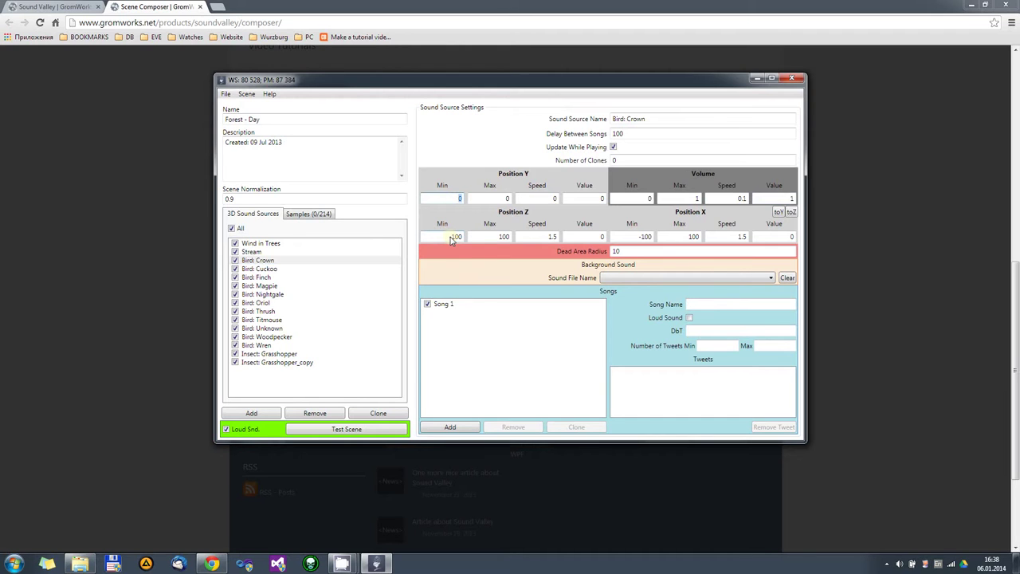
{"action": "left_click", "coordinate": [495, 237]}
{"action": "left_click", "coordinate": [757, 78]}
{"action": "left_click", "coordinate": [724, 207]}
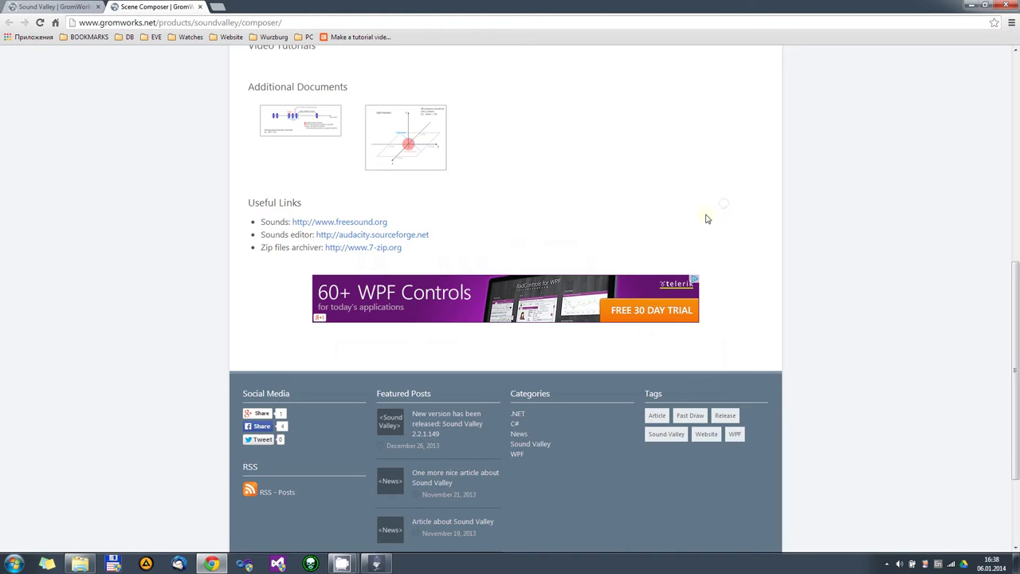
{"action": "left_click", "coordinate": [422, 145]}
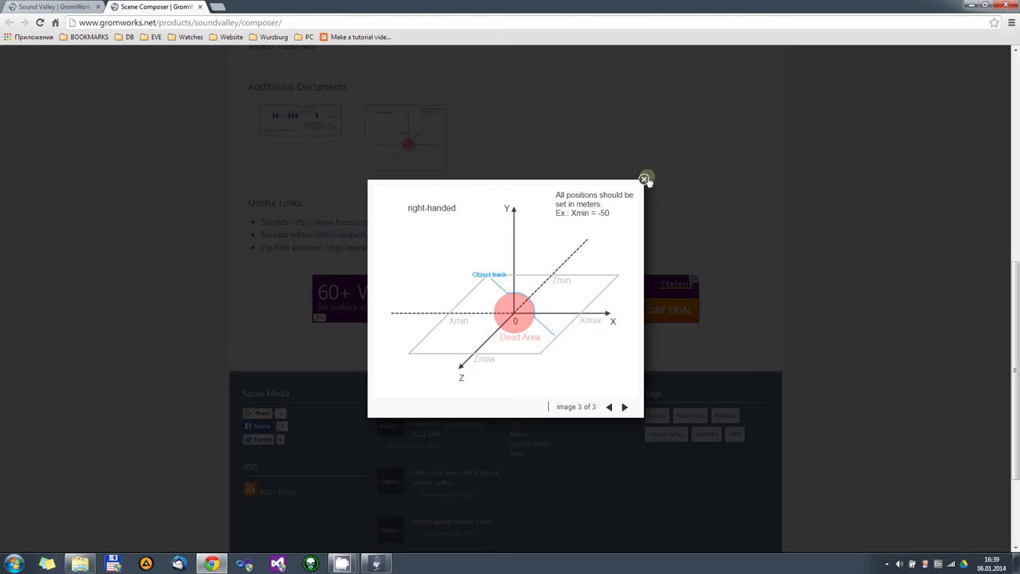
Return to the scene editor and examine Bird: Crown's Position Y value and its Position X minimum, maximum, speed and value
{"action": "left_click", "coordinate": [377, 564]}
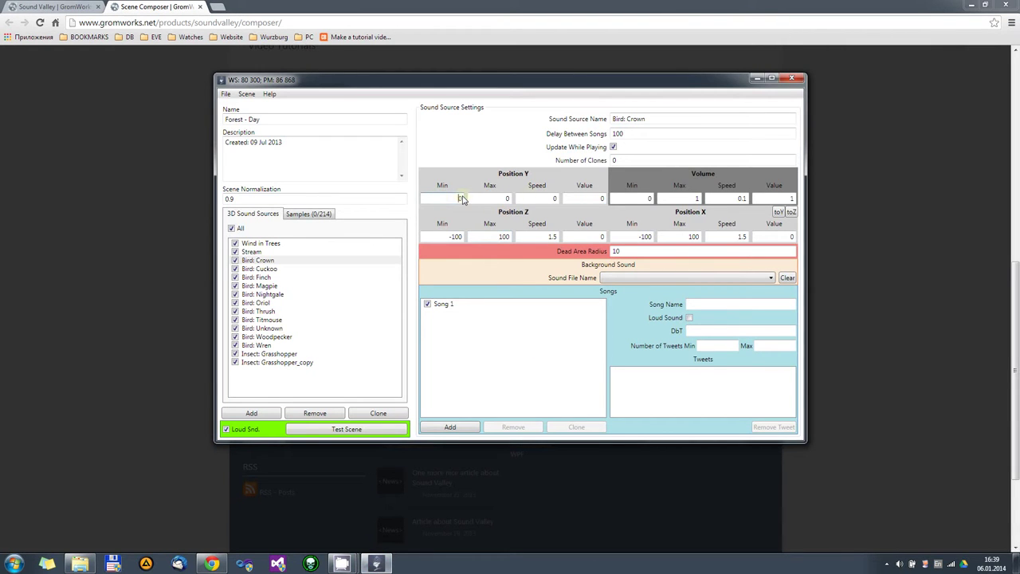
{"action": "left_click", "coordinate": [590, 197]}
{"action": "double_click", "coordinate": [740, 237]}
{"action": "key", "text": "BackSpace"}
{"action": "left_click", "coordinate": [645, 238]}
{"action": "left_click", "coordinate": [694, 237]}
{"action": "left_click", "coordinate": [777, 239]}
{"action": "left_click", "coordinate": [740, 238]}
{"action": "left_click", "coordinate": [651, 237]}
{"action": "left_click", "coordinate": [648, 238]}
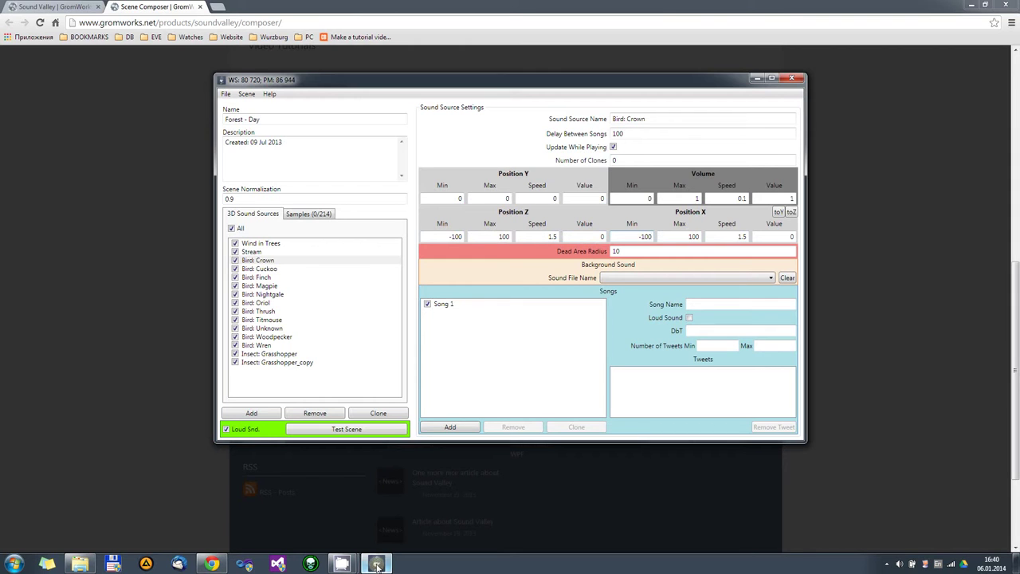
Consult the coordinate system diagram in Chrome, and return to the scene editor to check Bird: Crown's Position X and Y limits
{"action": "left_click", "coordinate": [202, 563]}
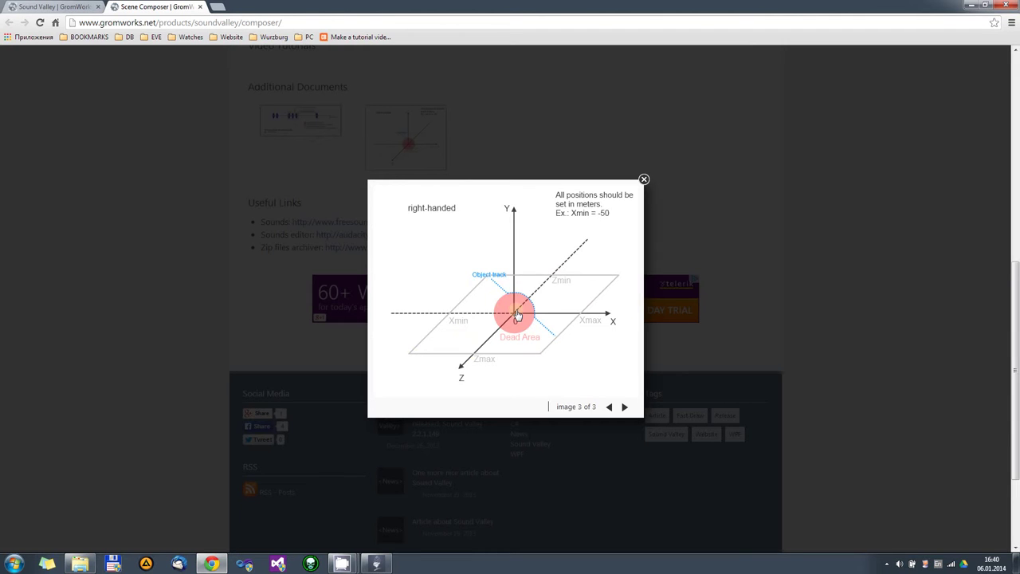
{"action": "left_click", "coordinate": [375, 563]}
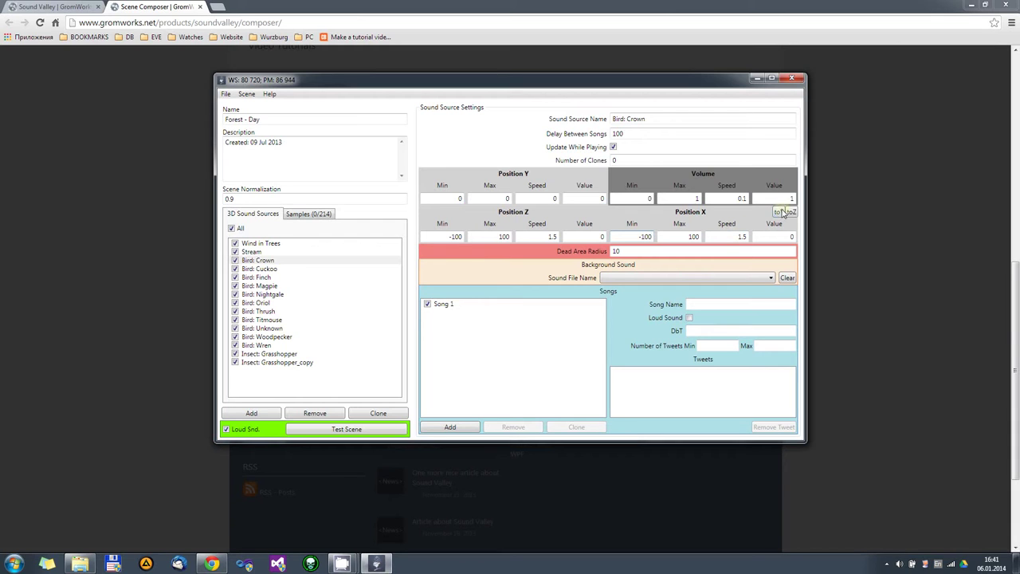
{"action": "double_click", "coordinate": [642, 237]}
{"action": "left_click", "coordinate": [459, 201]}
{"action": "left_click", "coordinate": [488, 199]}
Fix Bird: Crown in place with Position X speed 0 and value 30, and Position Z speed 0 and value 50
{"action": "double_click", "coordinate": [740, 237]}
{"action": "left_click", "coordinate": [788, 237]}
{"action": "double_click", "coordinate": [741, 237]}
{"action": "type", "text": "0"}
{"action": "double_click", "coordinate": [789, 238]}
{"action": "double_click", "coordinate": [558, 238]}
{"action": "type", "text": "03"}
{"action": "left_click", "coordinate": [266, 260]}
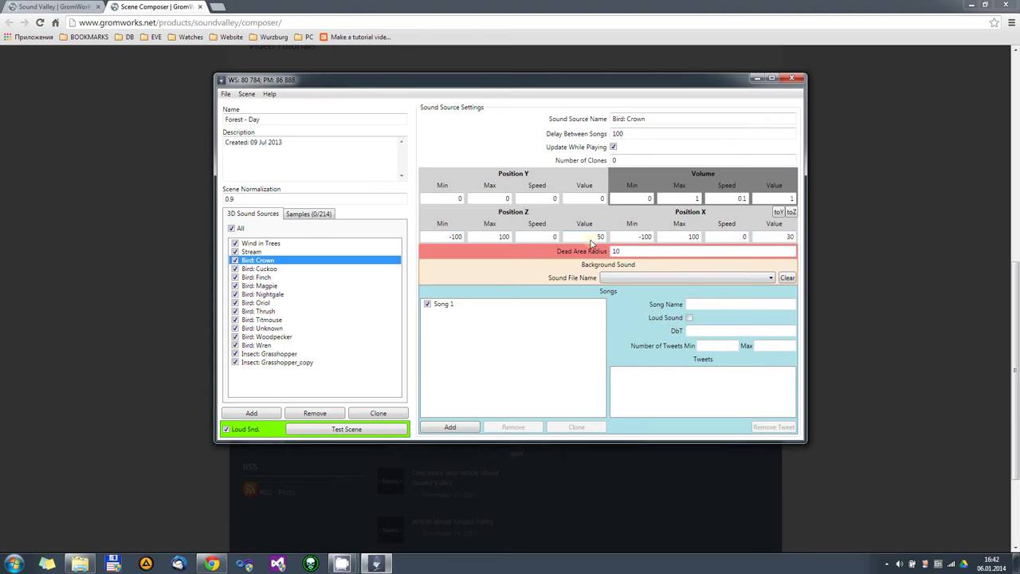
Make Bird: Crown move again by setting Position Z speed to 1.5, re-entering Position X speed, and resetting both position values to 0
{"action": "left_click", "coordinate": [548, 237]}
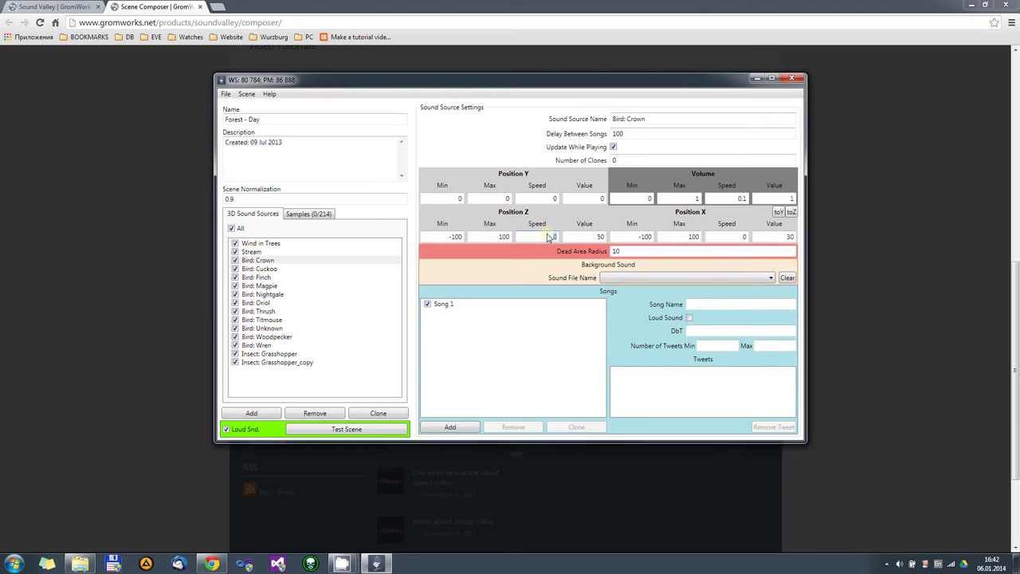
{"action": "type", "text": "1.5"}
{"action": "left_click", "coordinate": [726, 239]}
{"action": "type", "text": ".56"}
{"action": "double_click", "coordinate": [778, 237]}
{"action": "type", "text": "0"}
{"action": "double_click", "coordinate": [597, 237]}
{"action": "type", "text": "0"}
Switch to Chrome to examine the Dead Area and object track in the coordinate system diagram
{"action": "left_click", "coordinate": [756, 78]}
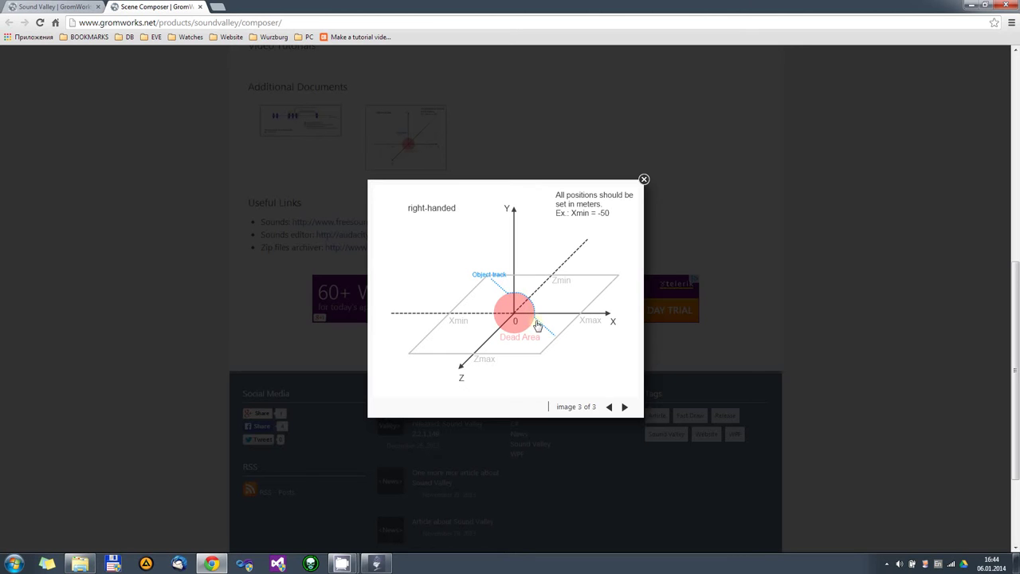
Return to the scene editor to examine Bird: Crown's Dead Area Radius against the coordinate system diagram in Chrome
{"action": "left_click", "coordinate": [376, 563]}
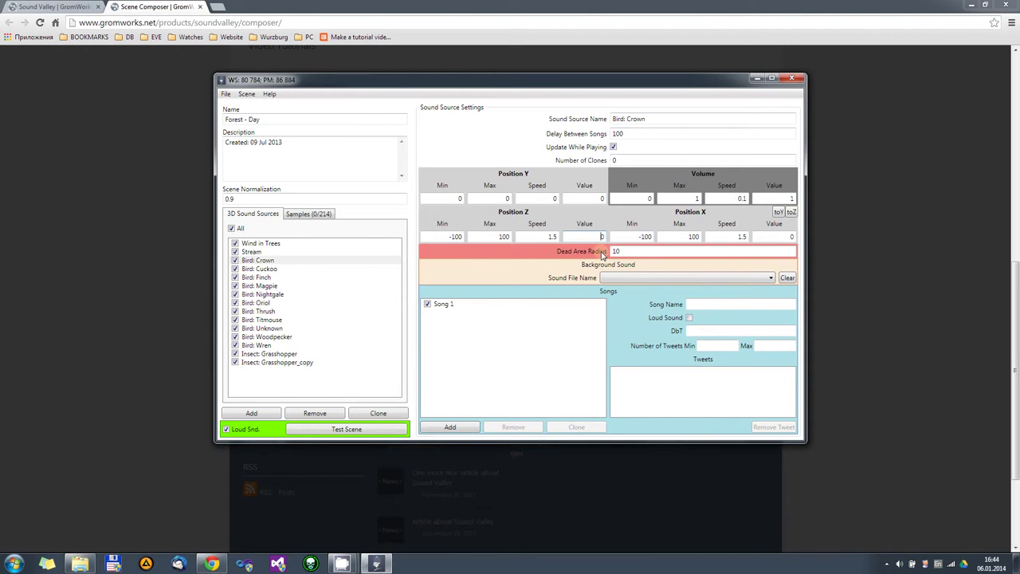
{"action": "left_click", "coordinate": [634, 253]}
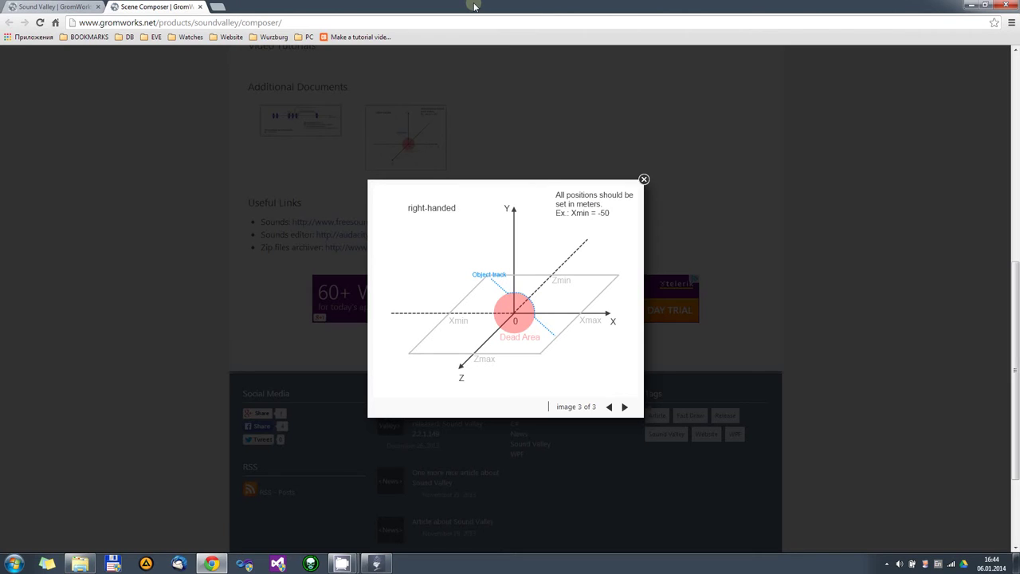
{"action": "left_click", "coordinate": [376, 564]}
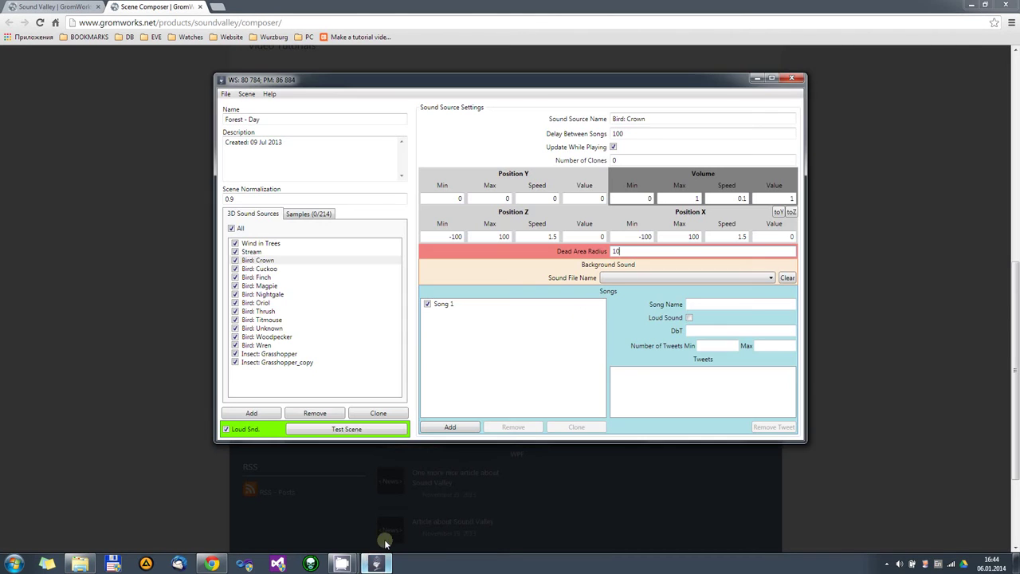
{"action": "double_click", "coordinate": [629, 251]}
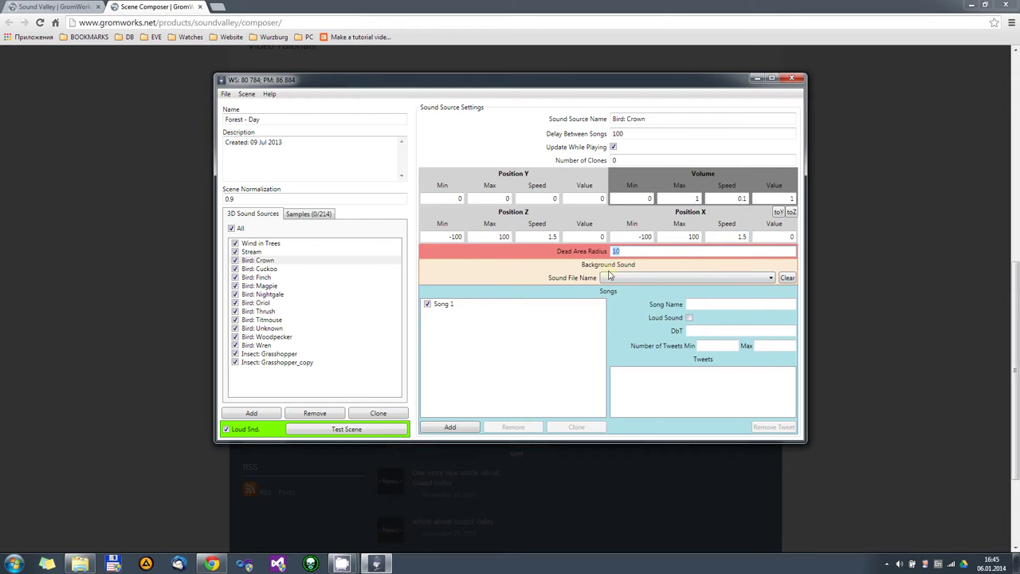
Browse the sound files available as a background sound for Bird: Crown without choosing one
{"action": "left_click", "coordinate": [255, 261]}
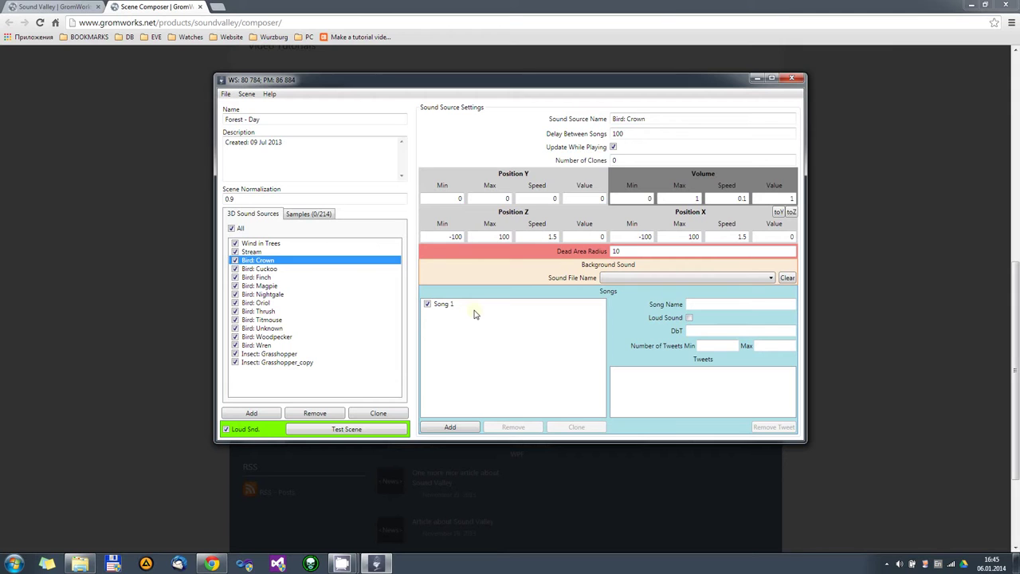
{"action": "left_click", "coordinate": [641, 279]}
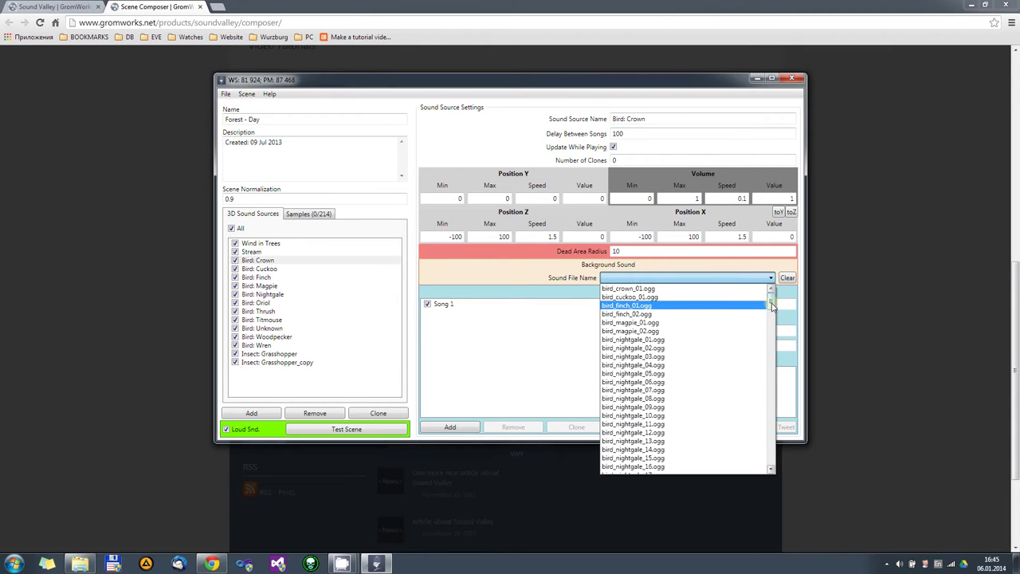
{"action": "mouse_move", "coordinate": [770, 302]}
{"action": "left_mouse_down"}
{"action": "mouse_move", "coordinate": [772, 466]}
{"action": "mouse_move", "coordinate": [771, 296]}
{"action": "left_mouse_up"}
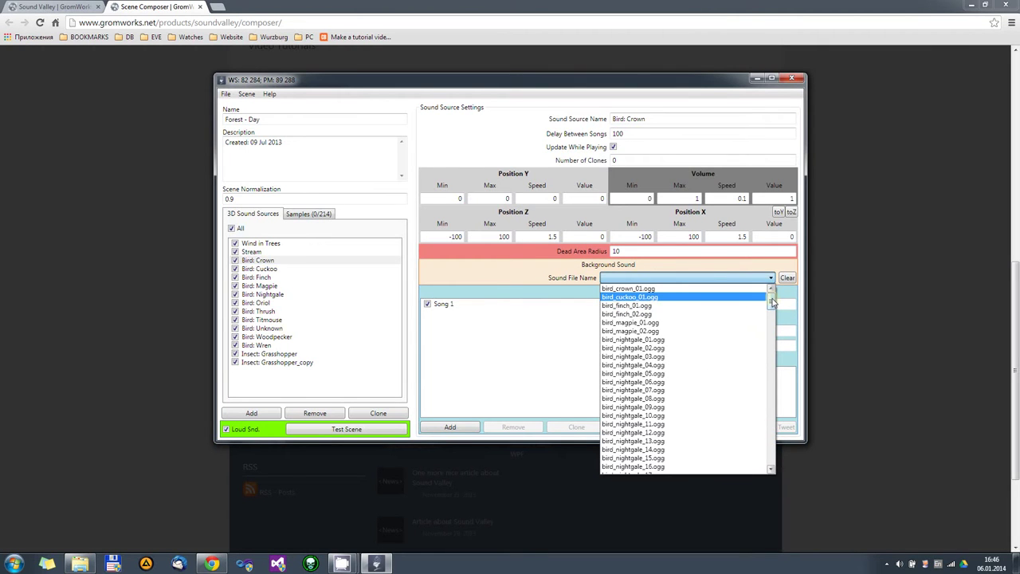
{"action": "left_click", "coordinate": [661, 263]}
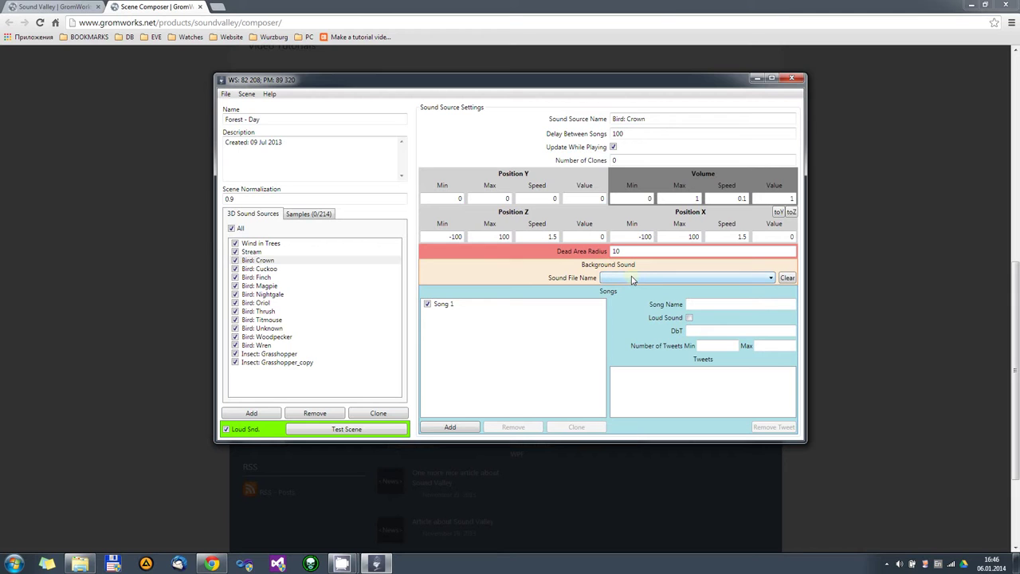
{"action": "left_click", "coordinate": [632, 279]}
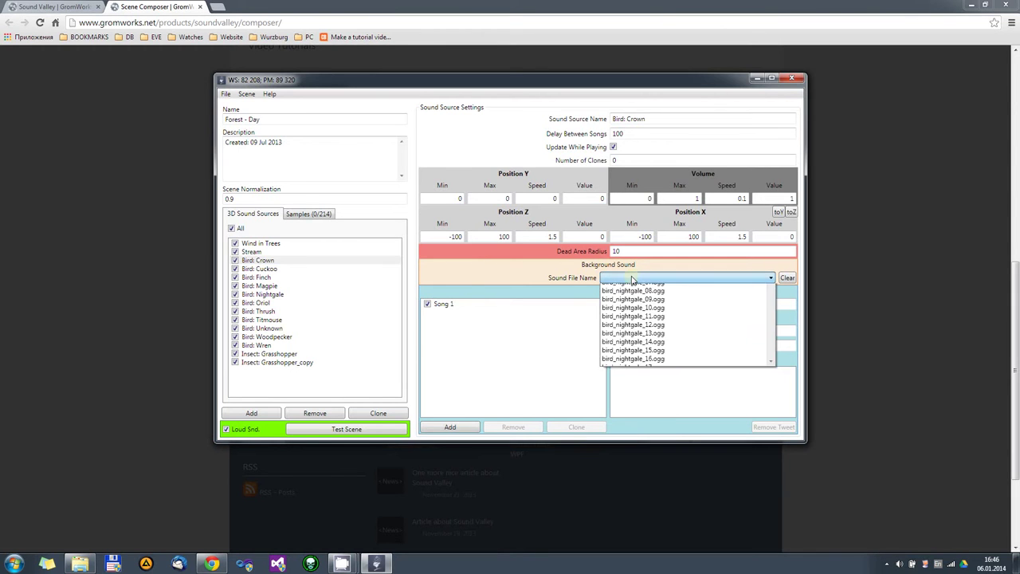
{"action": "scroll", "coordinate": [772, 316], "scroll_direction": "down", "scroll_amount": 15}
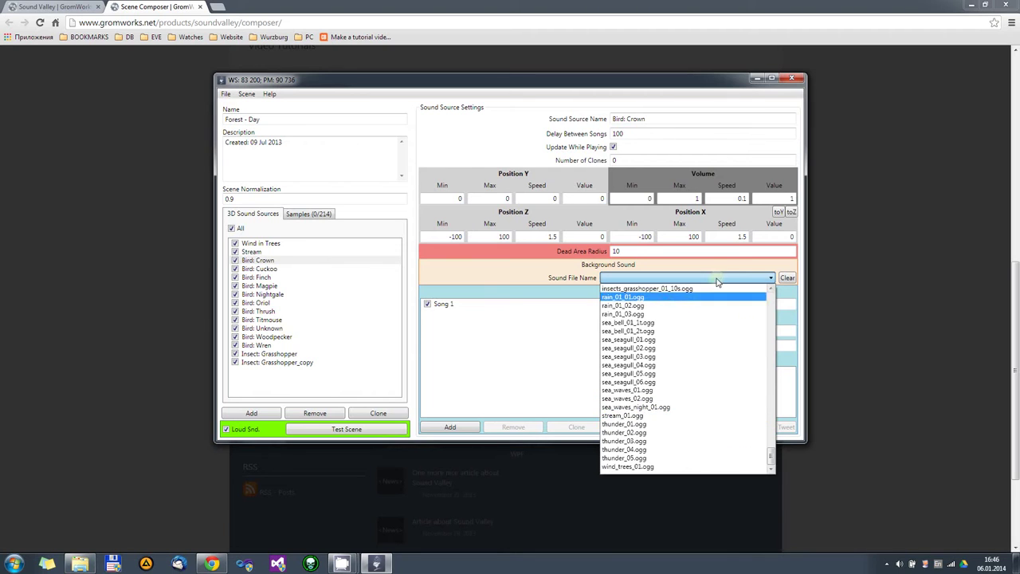
{"action": "left_click", "coordinate": [636, 252]}
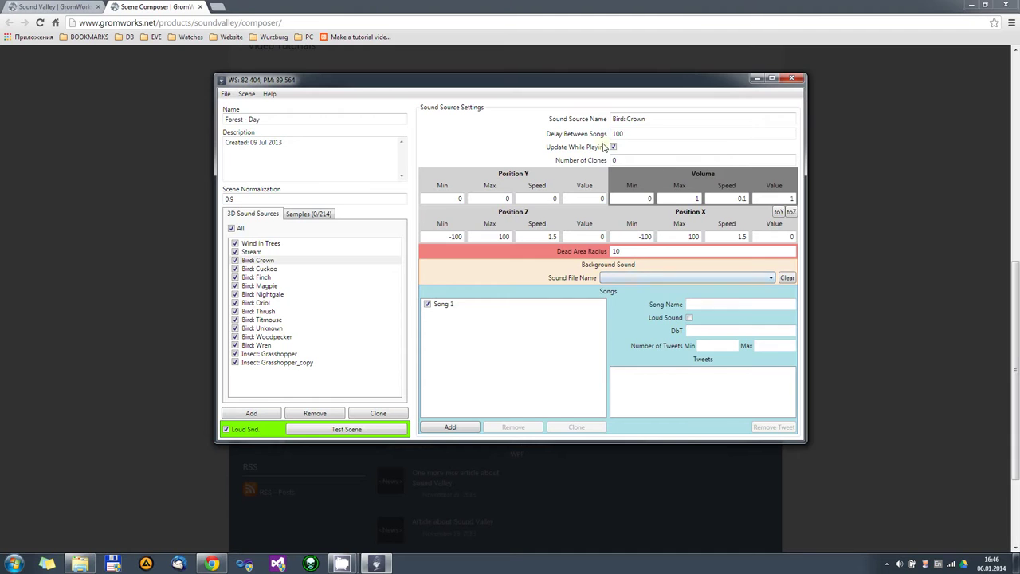
Assign wind_trees_01.ogg as Bird: Crown's background sound, and clear it again after a look at the Stream source
{"action": "left_click", "coordinate": [618, 277]}
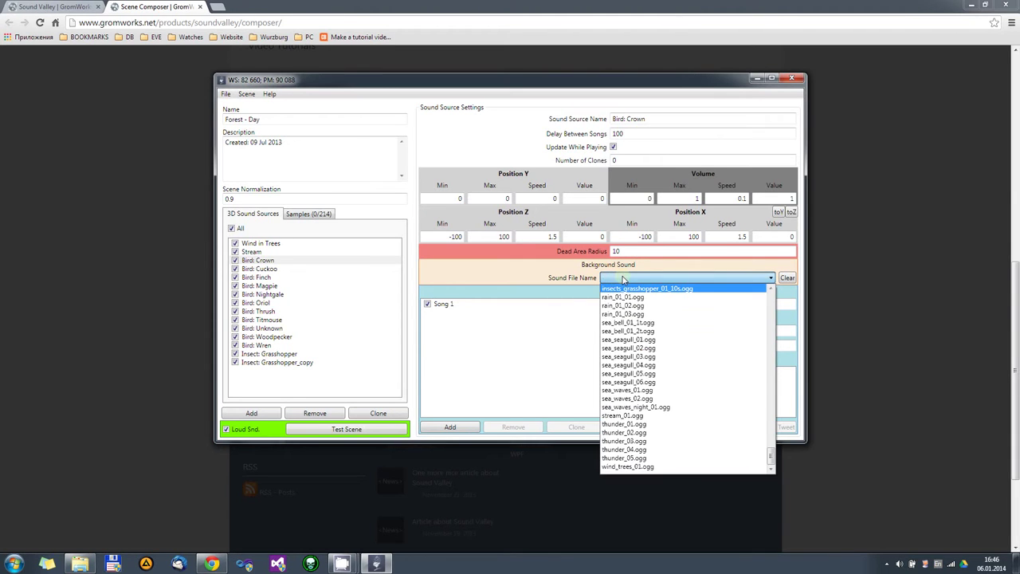
{"action": "left_click", "coordinate": [624, 278]}
{"action": "left_click", "coordinate": [624, 278]}
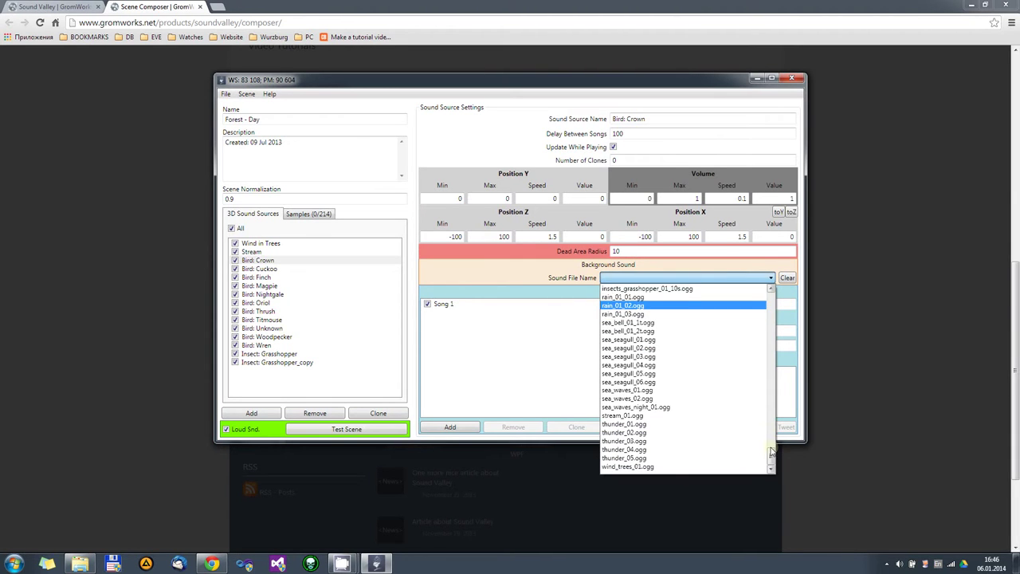
{"action": "left_click", "coordinate": [630, 465]}
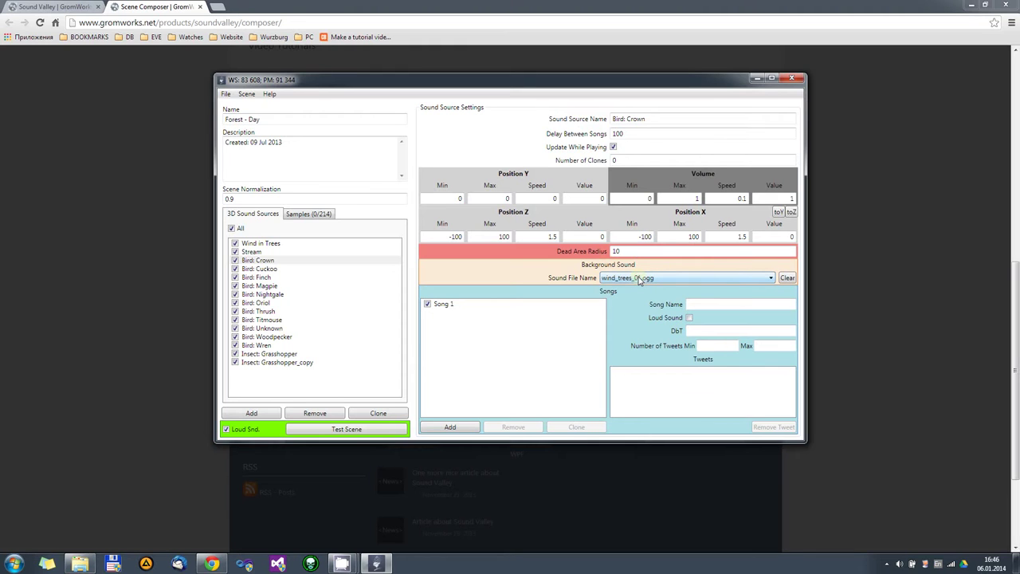
{"action": "left_click", "coordinate": [248, 252]}
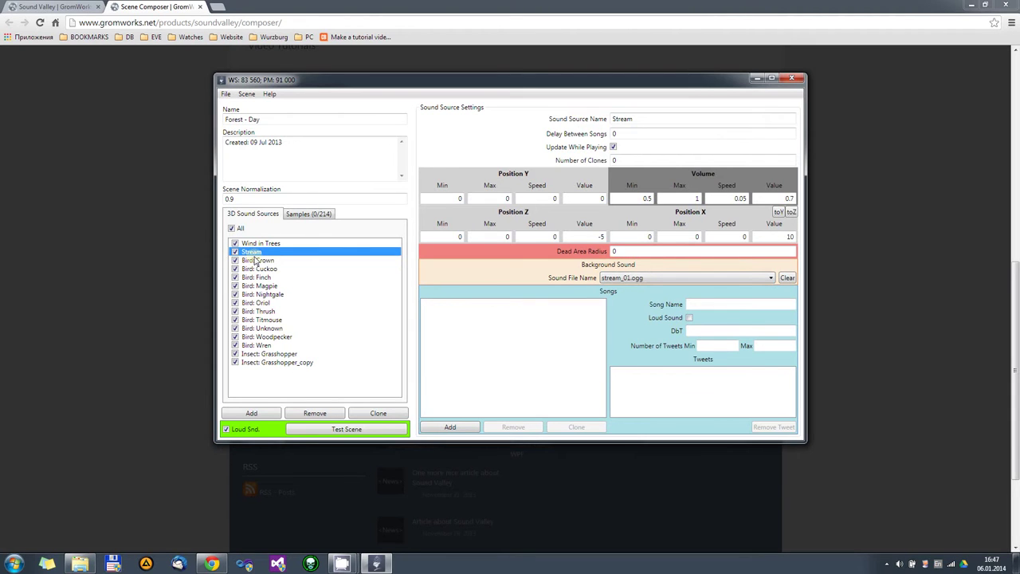
{"action": "left_click", "coordinate": [256, 261]}
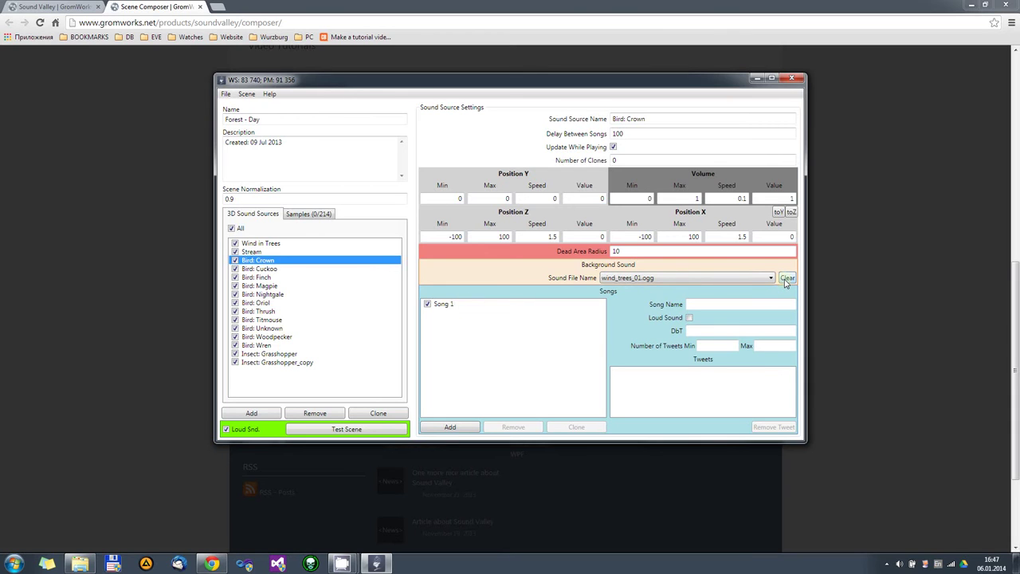
Examine the background sounds of Stream and Wind in Trees, and Wind in Trees' Position X limits and speed
{"action": "left_click", "coordinate": [252, 252]}
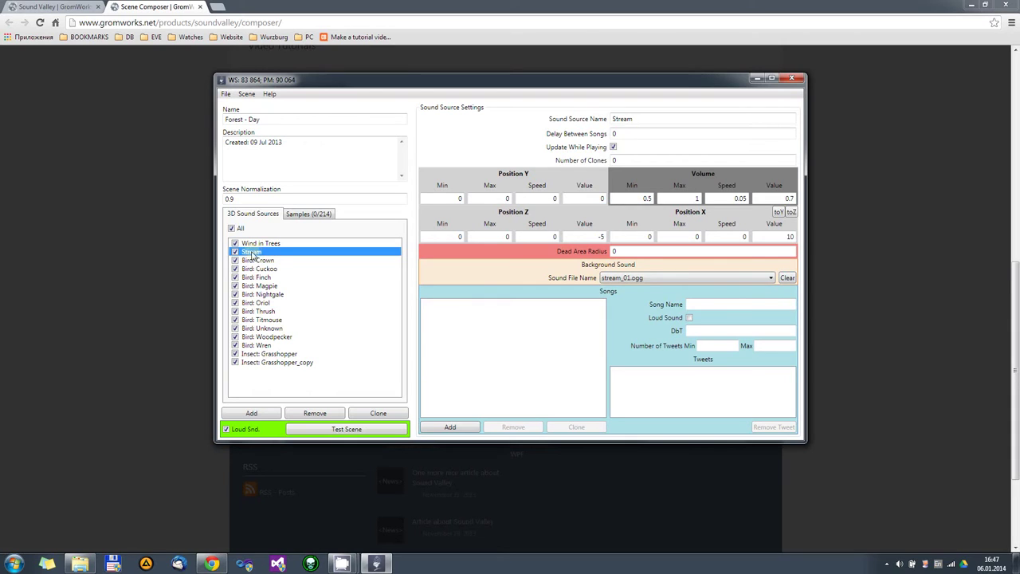
{"action": "left_click", "coordinate": [259, 243]}
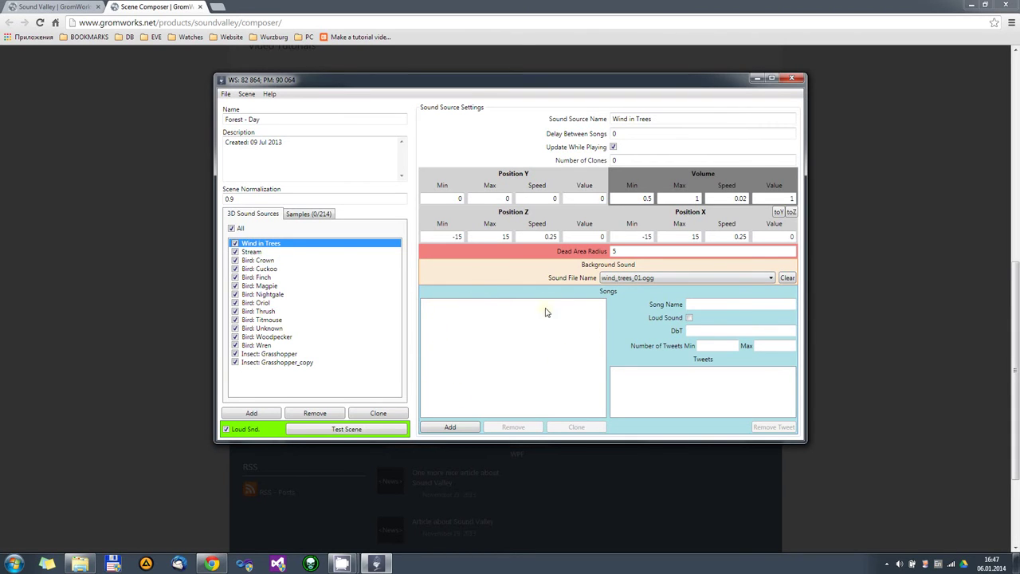
{"action": "left_click", "coordinate": [638, 278]}
{"action": "left_click", "coordinate": [639, 279]}
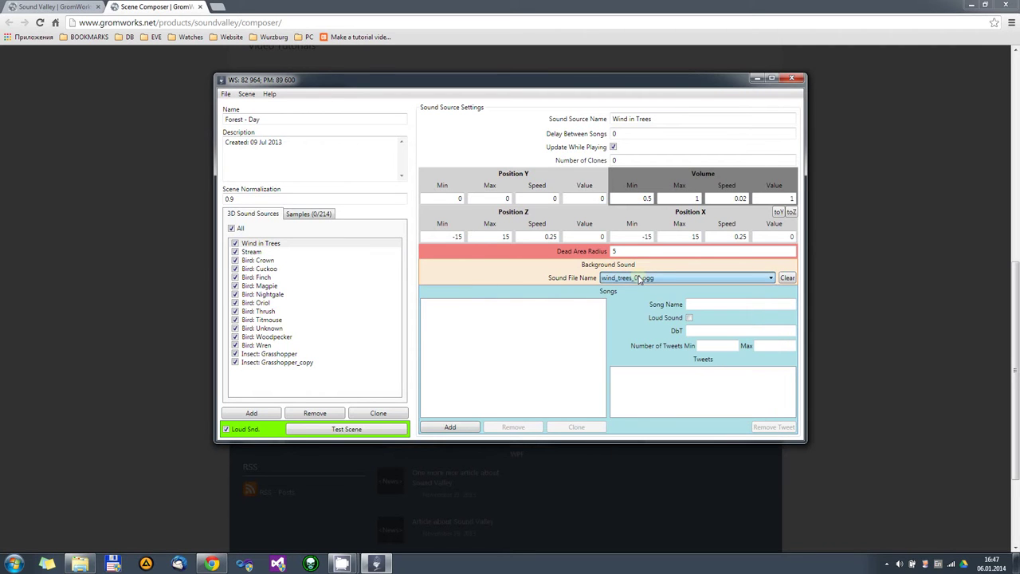
{"action": "left_click", "coordinate": [645, 239]}
{"action": "left_click", "coordinate": [684, 240]}
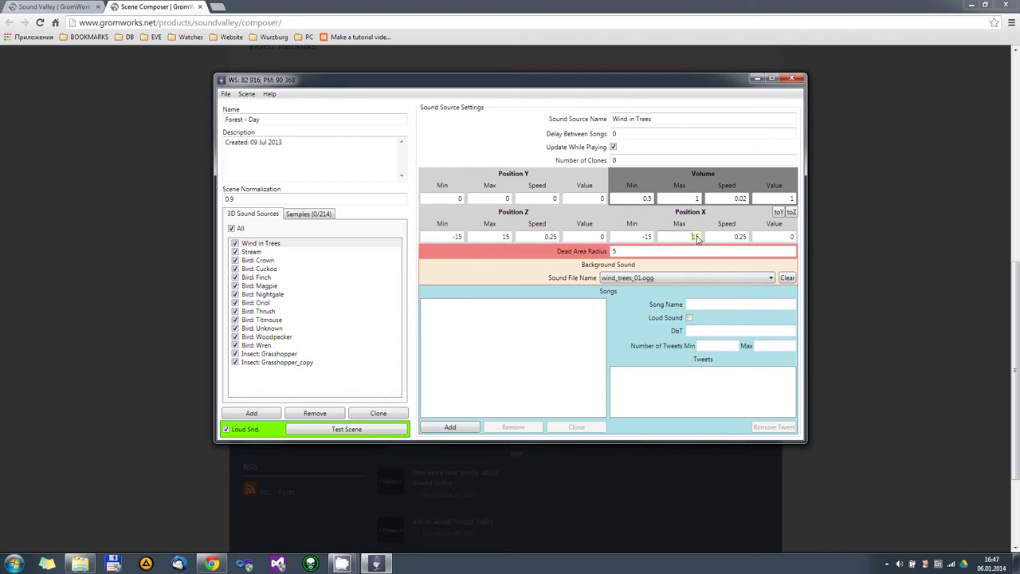
{"action": "left_click", "coordinate": [745, 239]}
{"action": "double_click", "coordinate": [745, 238]}
{"action": "left_click", "coordinate": [271, 252]}
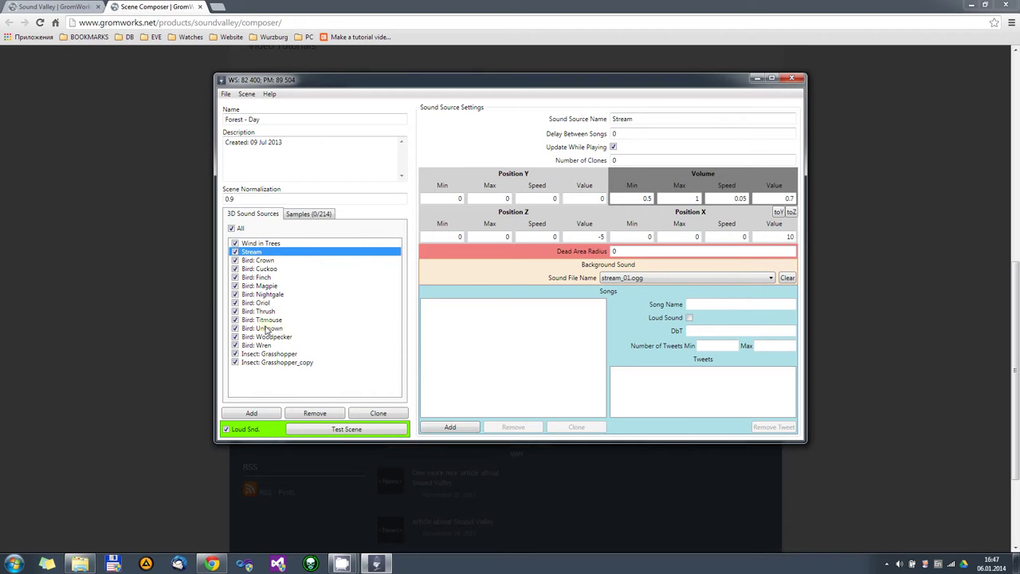
Add two new songs to Bird: Crown and check their default settings
{"action": "left_click", "coordinate": [263, 260]}
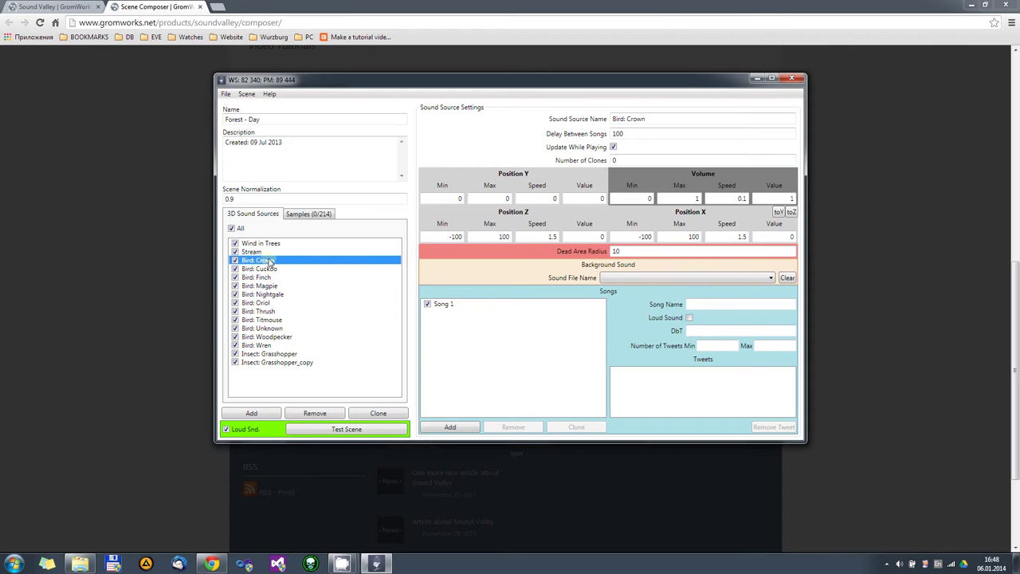
{"action": "left_click", "coordinate": [446, 307]}
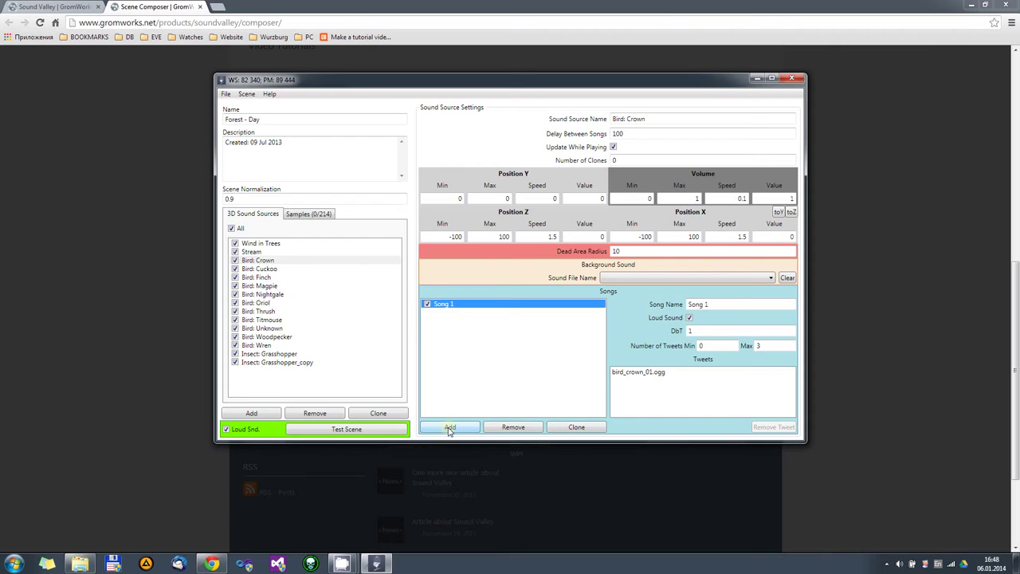
{"action": "left_click", "coordinate": [450, 428]}
{"action": "left_click", "coordinate": [450, 428]}
{"action": "left_click", "coordinate": [445, 313]}
{"action": "left_click", "coordinate": [448, 321]}
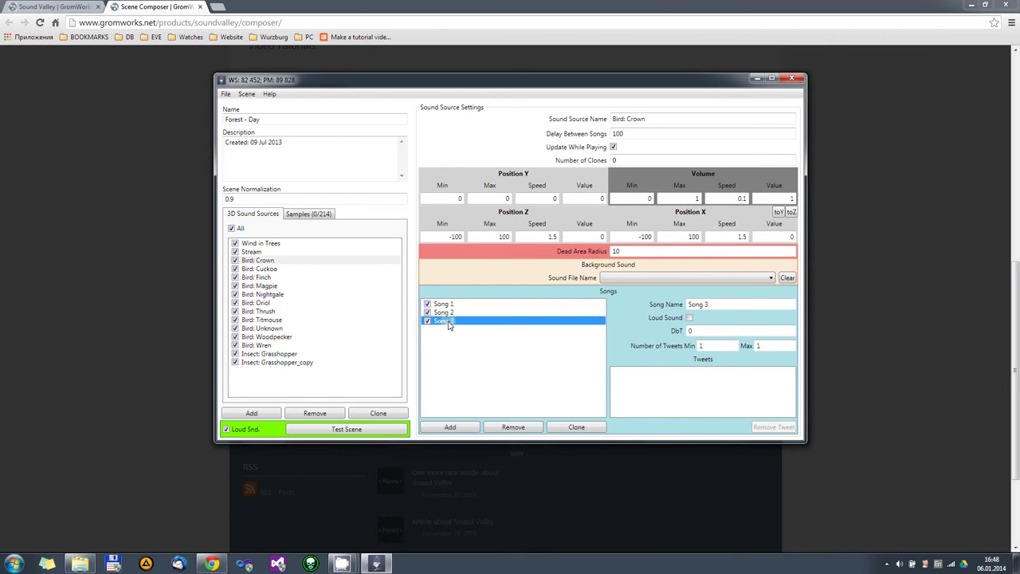
{"action": "left_click", "coordinate": [449, 314]}
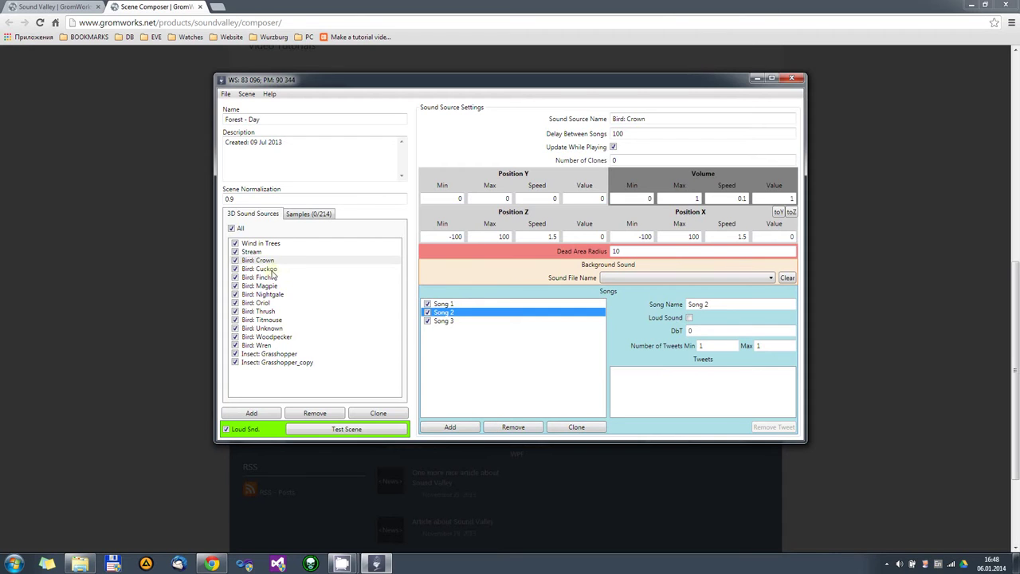
Remove Song 2 and Song 3 from Bird: Crown
{"action": "left_click", "coordinate": [512, 428]}
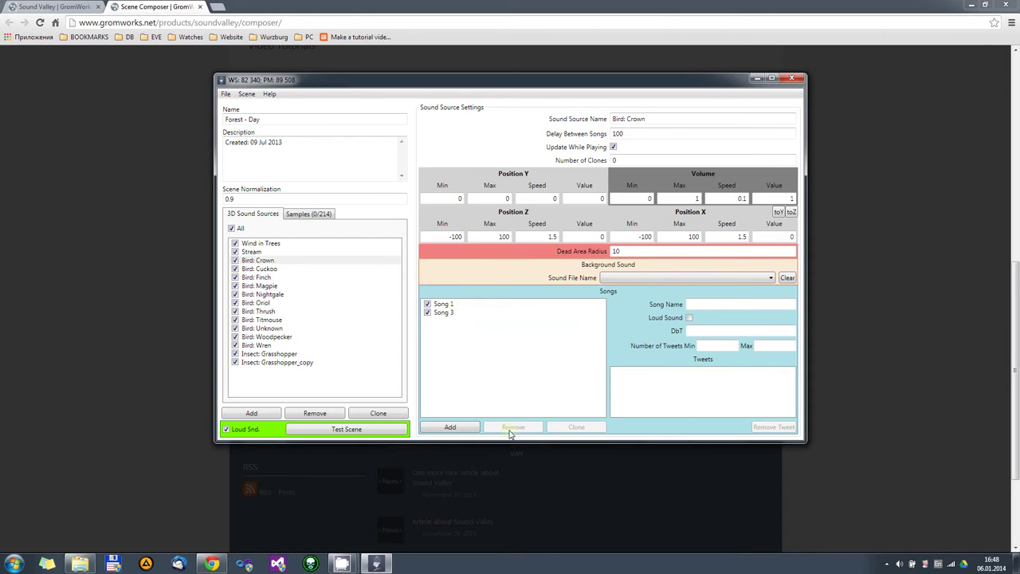
{"action": "left_click", "coordinate": [444, 312]}
{"action": "left_click", "coordinate": [514, 427]}
Examine the name and DbT settings of Bird: Crown's Song 1
{"action": "left_click", "coordinate": [451, 305]}
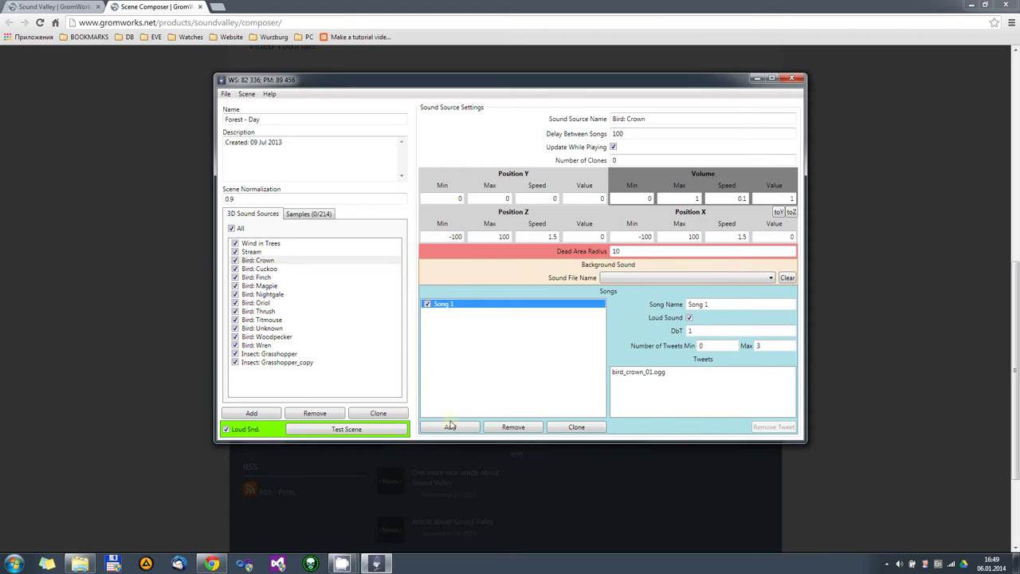
{"action": "left_click", "coordinate": [255, 261]}
{"action": "left_click", "coordinate": [461, 305]}
{"action": "left_click", "coordinate": [721, 310]}
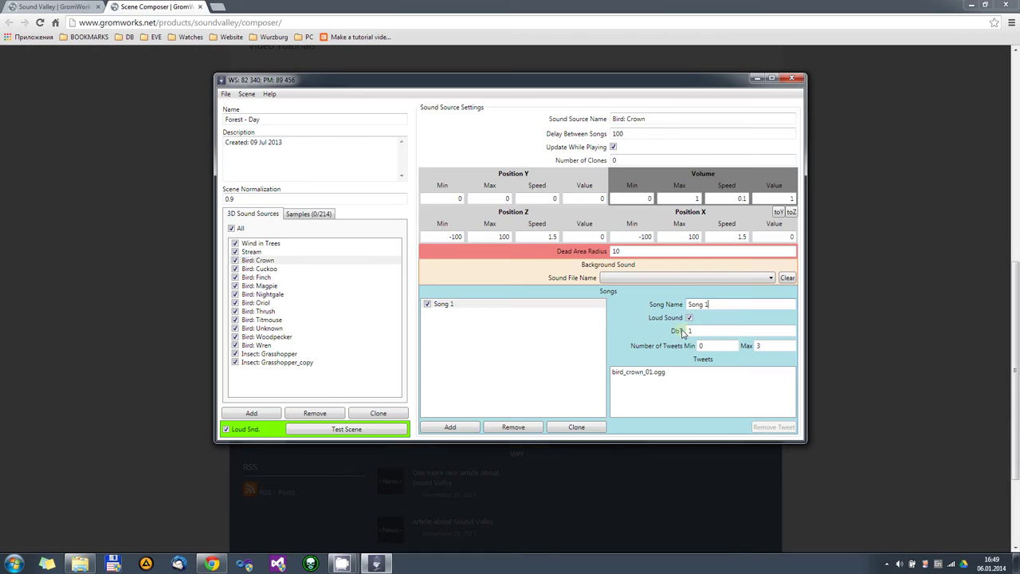
{"action": "left_click", "coordinate": [699, 331]}
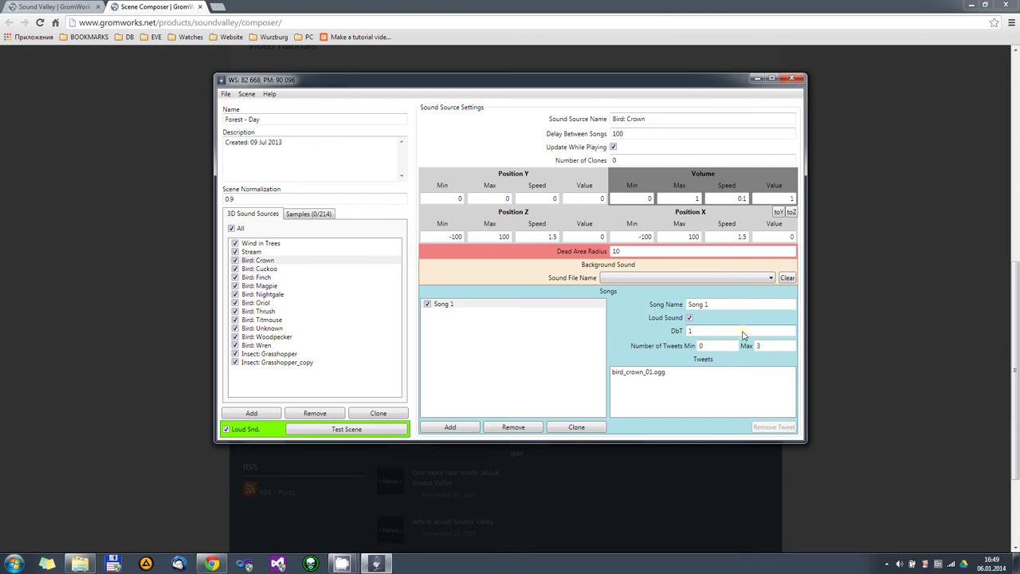
{"action": "key", "text": "ctrl+a"}
Consult the song timing diagram in Chrome about the delay between tweets, and return to Song 1's DbT in the scene editor
{"action": "left_click", "coordinate": [757, 77]}
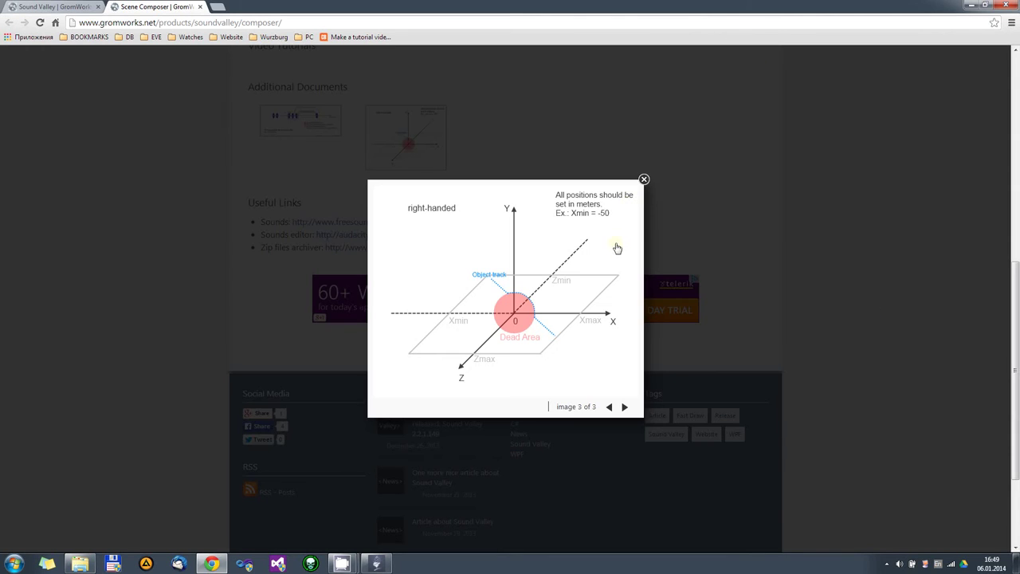
{"action": "left_click", "coordinate": [644, 182]}
{"action": "left_click", "coordinate": [310, 124]}
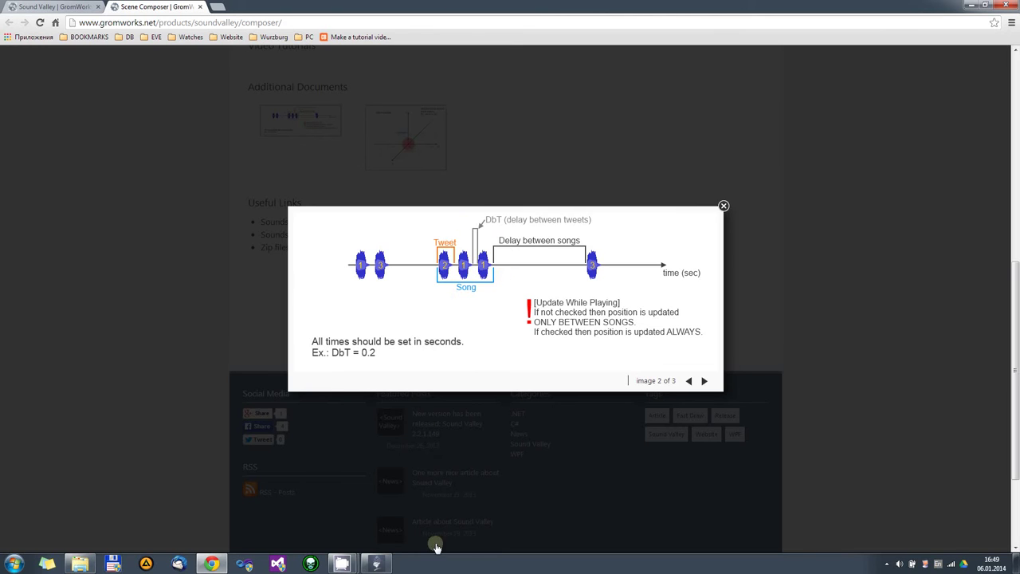
{"action": "left_click", "coordinate": [377, 562]}
{"action": "left_click", "coordinate": [695, 335]}
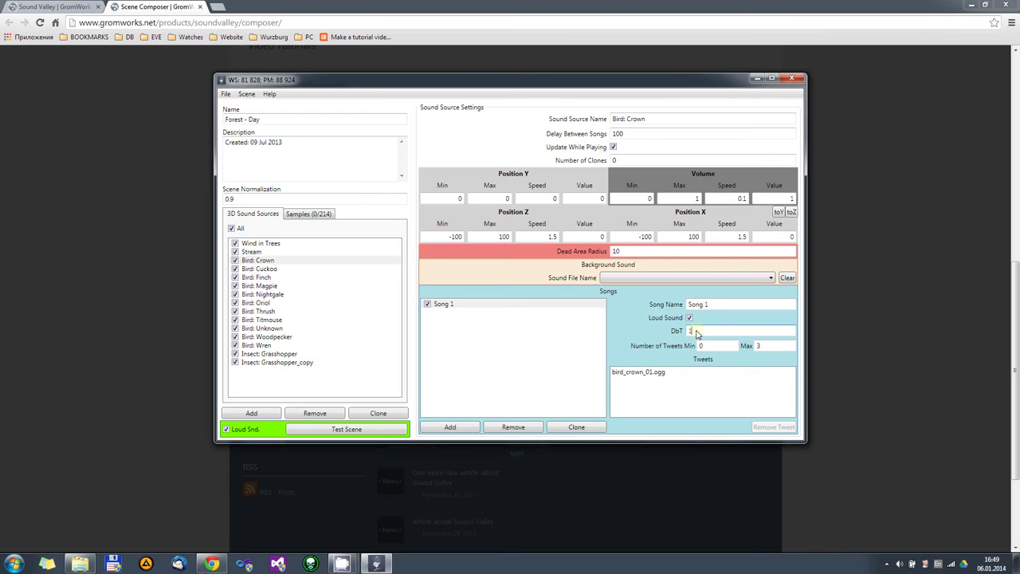
Inspect the tweet bird_crown_01.ogg in Bird: Crown's Song 1, and bring up the song list of Bird: Unknown
{"action": "left_click", "coordinate": [456, 307]}
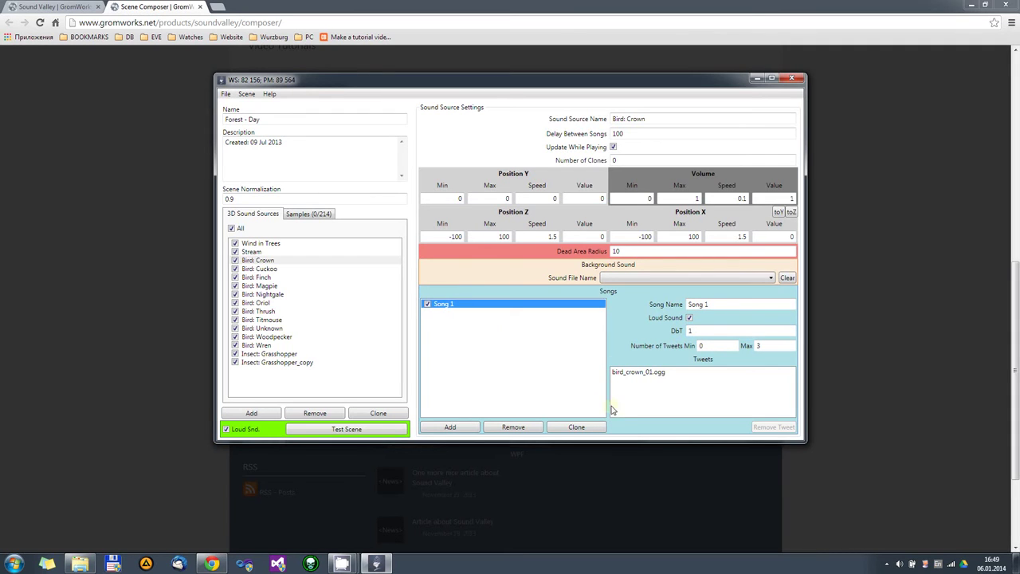
{"action": "left_click", "coordinate": [643, 373]}
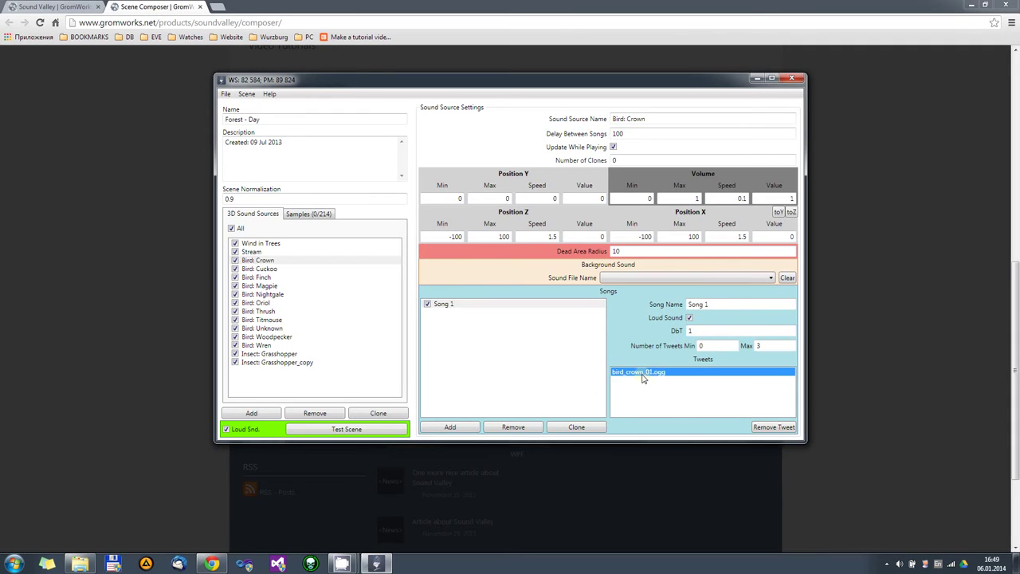
{"action": "left_click", "coordinate": [250, 330]}
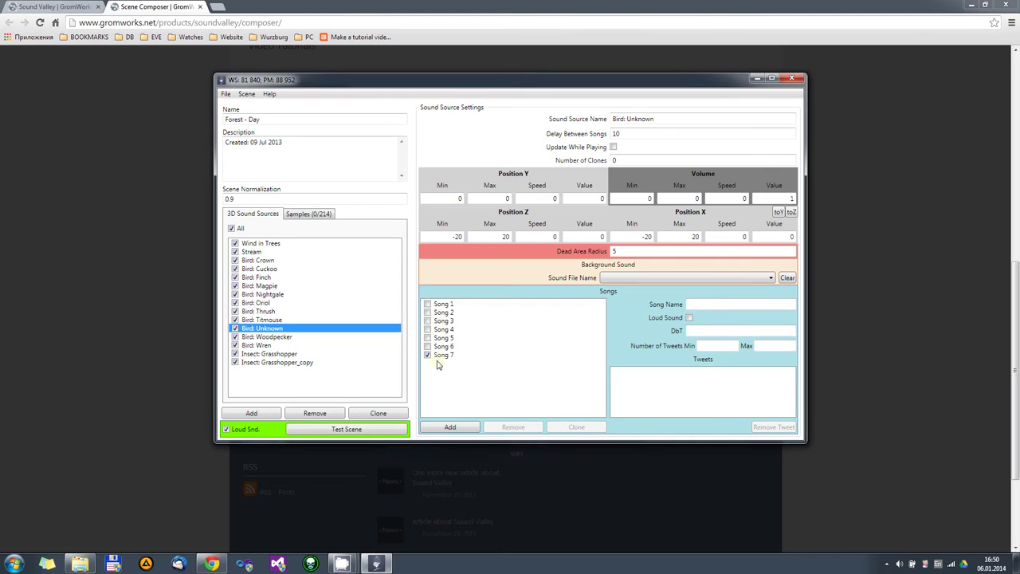
Enable Song 1 through Song 6 in the song list of Bird: Unknown
{"action": "left_click", "coordinate": [428, 305]}
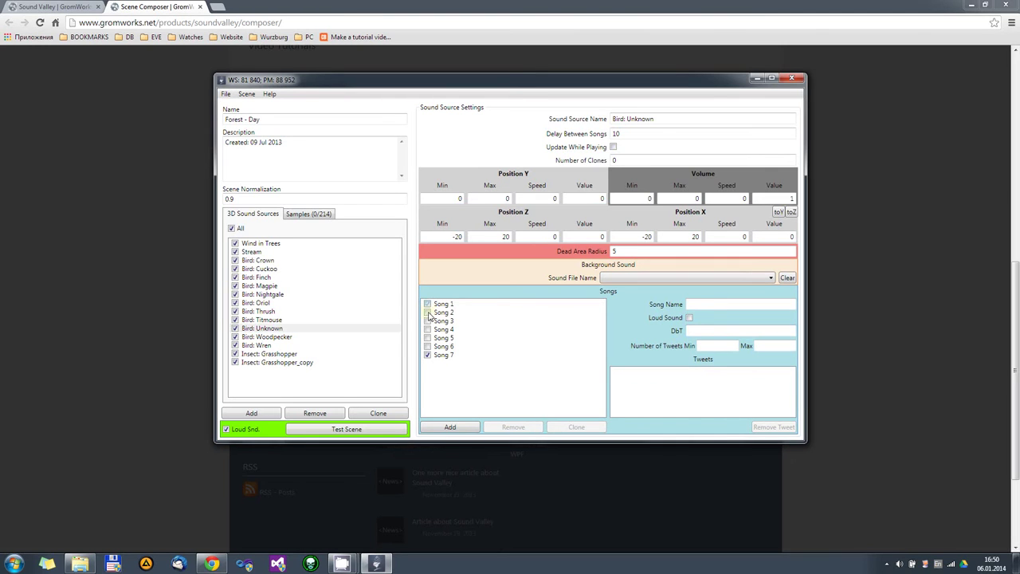
{"action": "left_click", "coordinate": [428, 313]}
{"action": "left_click", "coordinate": [428, 321]}
{"action": "left_click", "coordinate": [428, 329]}
{"action": "left_click", "coordinate": [428, 338]}
{"action": "left_click", "coordinate": [428, 346]}
Compare the settings and tweets of Songs 1, 3, 4, 5, 6 and 7 in Bird: Unknown
{"action": "left_click", "coordinate": [448, 308]}
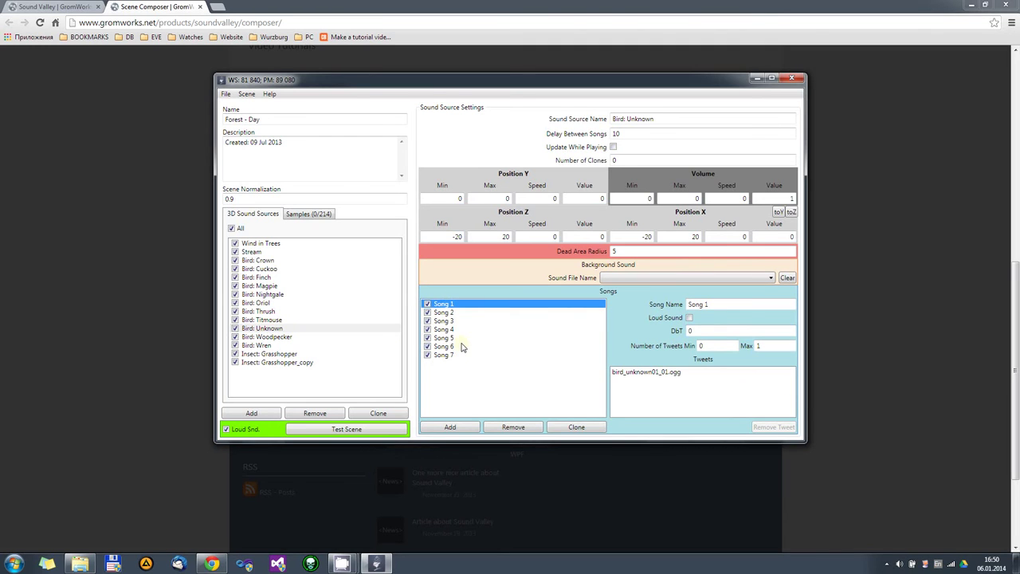
{"action": "left_click", "coordinate": [451, 330]}
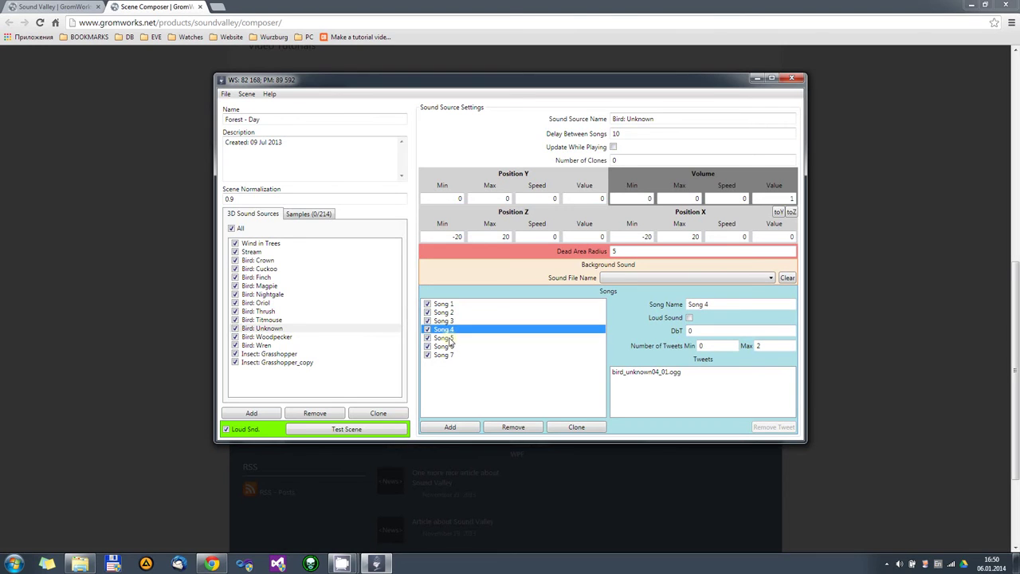
{"action": "left_click", "coordinate": [449, 338]}
{"action": "left_click", "coordinate": [446, 346]}
{"action": "left_click", "coordinate": [445, 355]}
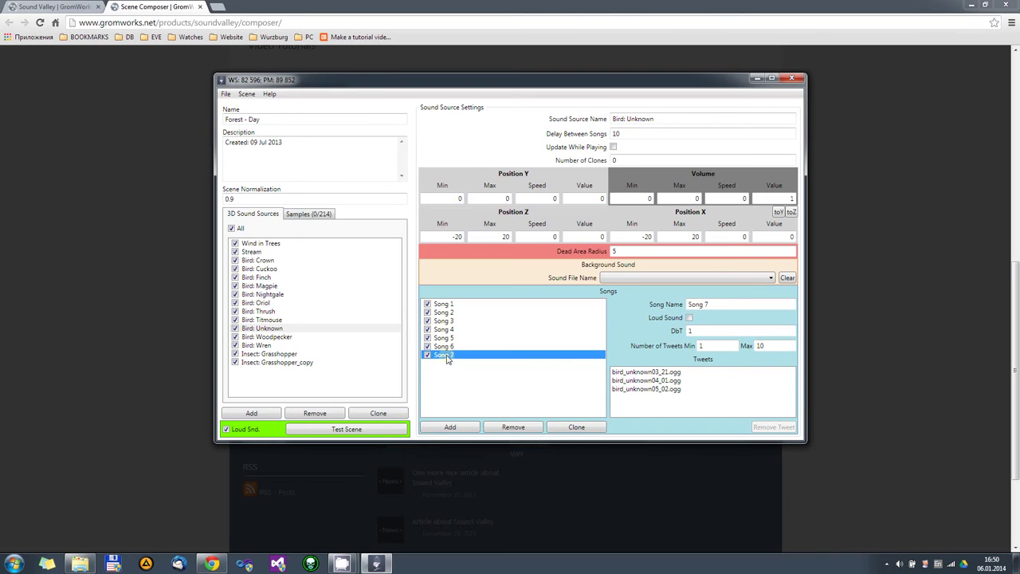
{"action": "left_click", "coordinate": [446, 330]}
{"action": "left_click", "coordinate": [447, 320]}
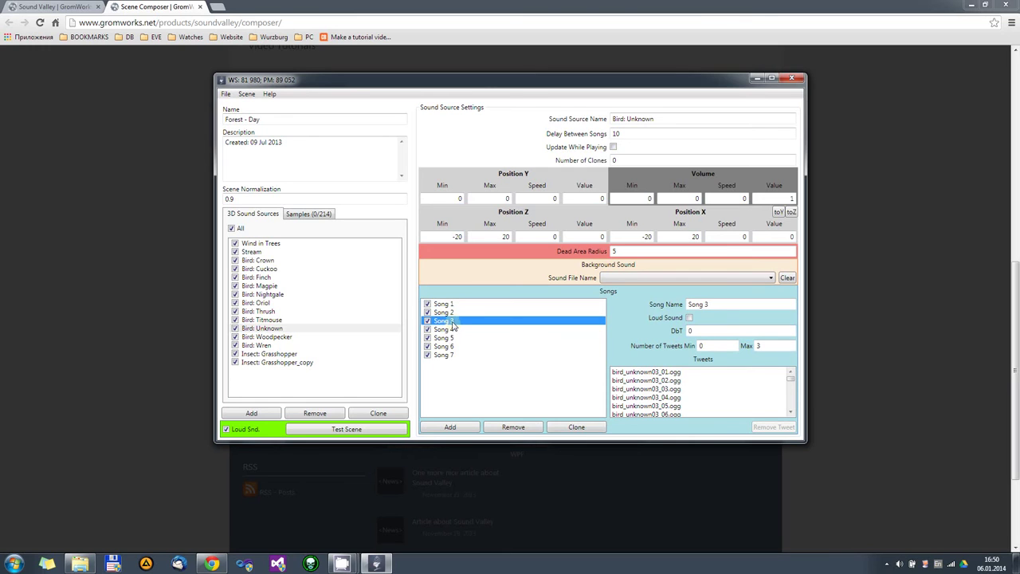
Examine Song 3's DbT setting and look through its tweets from bird_unknown03_01.ogg to bird_unknown03_30.ogg
{"action": "left_click", "coordinate": [703, 335]}
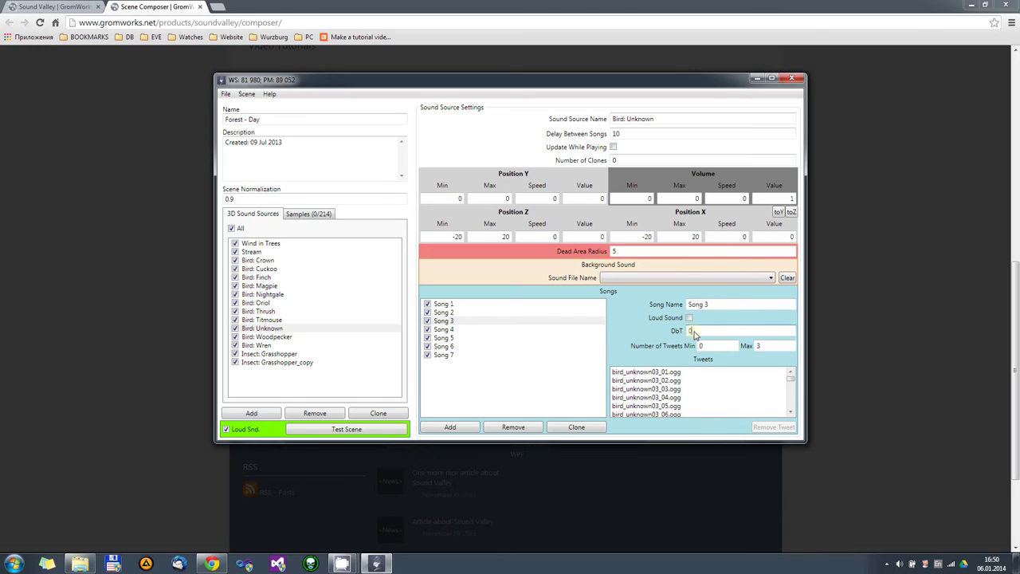
{"action": "left_click_drag", "start_coordinate": [693, 335], "coordinate": [657, 335]}
{"action": "left_click", "coordinate": [701, 375]}
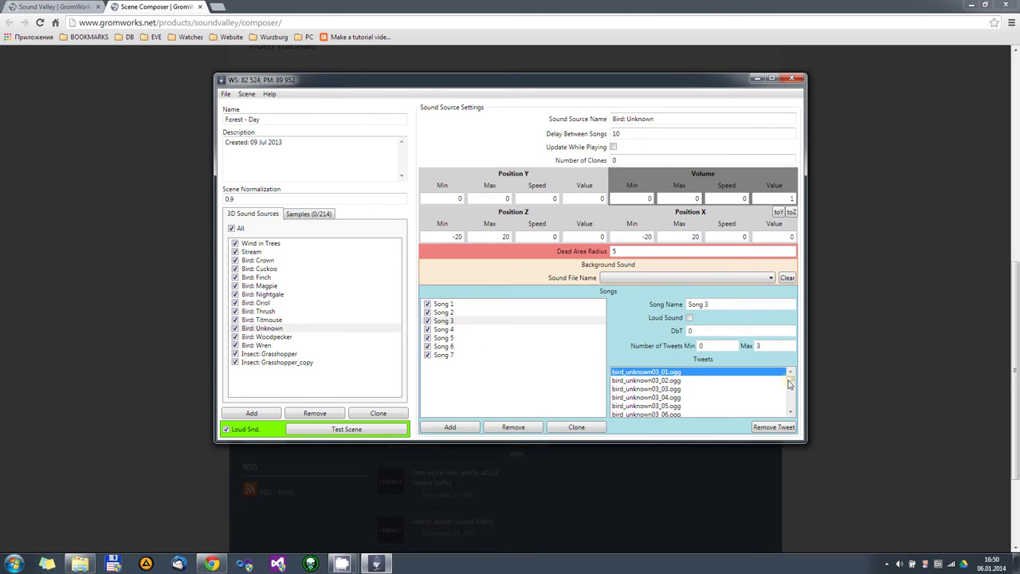
{"action": "left_click_drag", "start_coordinate": [791, 382], "coordinate": [792, 411]}
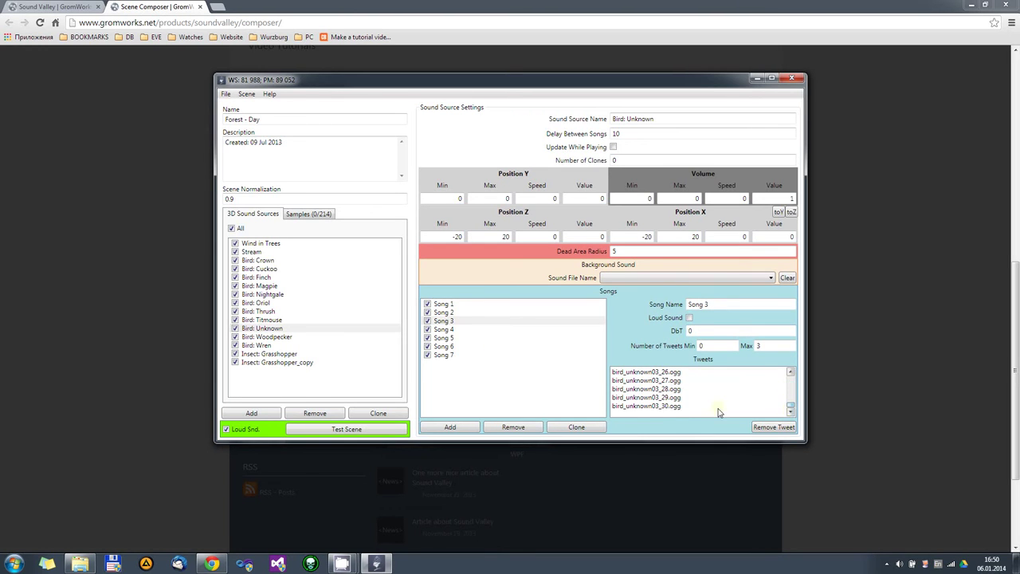
{"action": "left_click", "coordinate": [668, 407]}
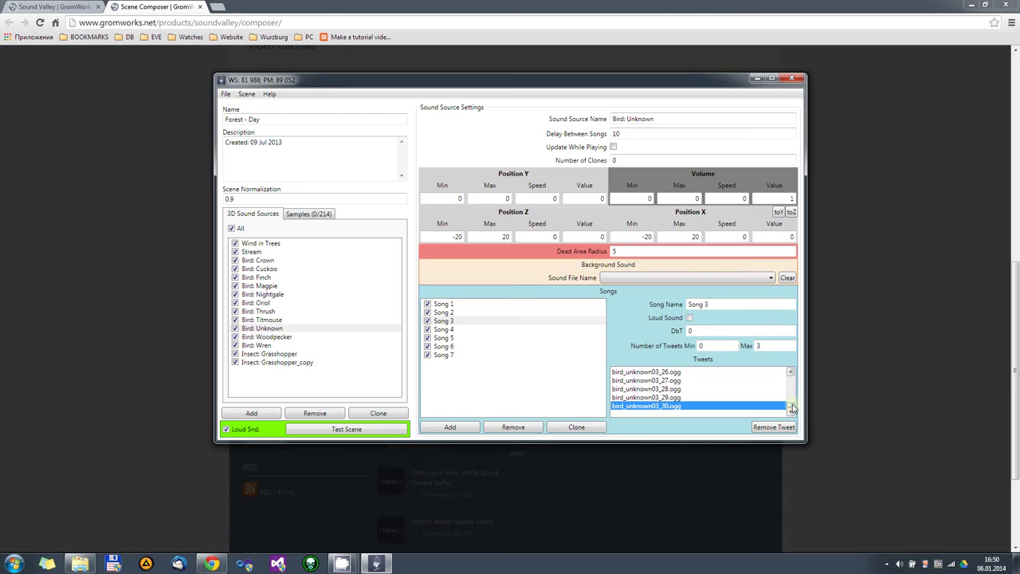
{"action": "left_click_drag", "start_coordinate": [793, 409], "coordinate": [794, 380]}
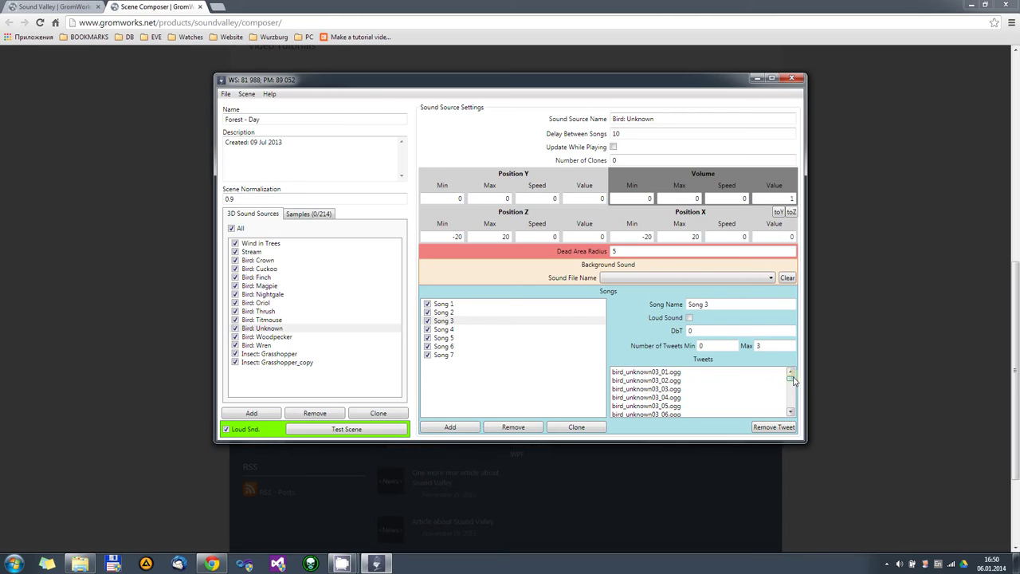
{"action": "left_click", "coordinate": [652, 372]}
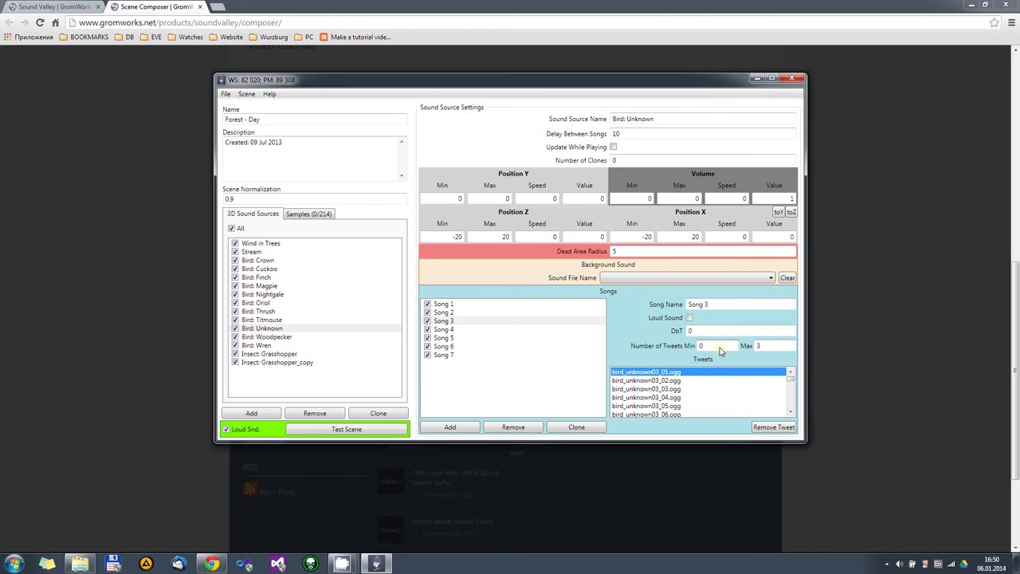
Examine Song 3's minimum and maximum number of tweets alongside individual entries in its tweet list
{"action": "left_click", "coordinate": [719, 348]}
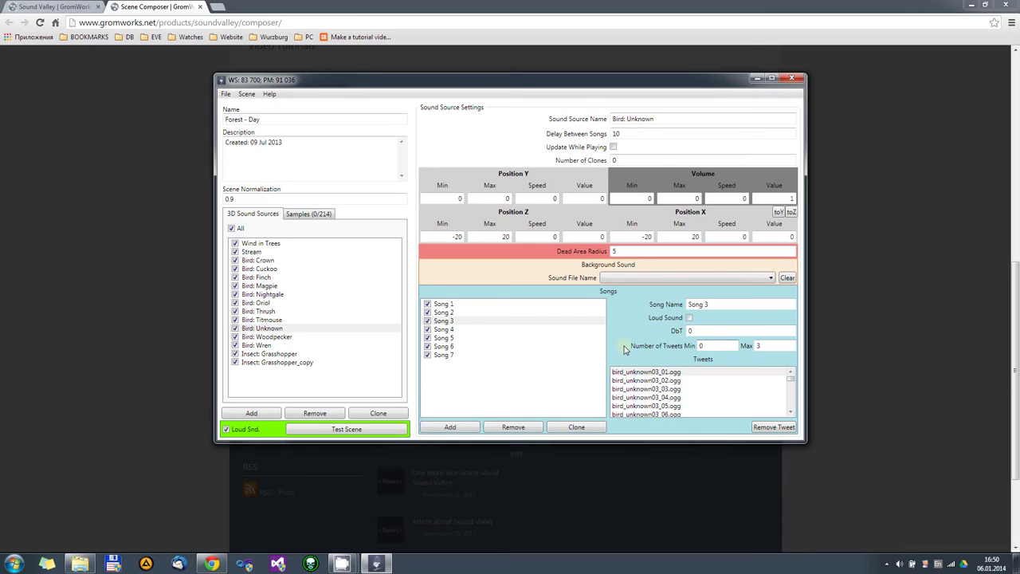
{"action": "left_click", "coordinate": [709, 346]}
{"action": "left_click", "coordinate": [652, 372]}
{"action": "left_click", "coordinate": [793, 345]}
{"action": "left_click_drag", "start_coordinate": [790, 379], "coordinate": [790, 408]}
{"action": "left_click", "coordinate": [641, 381]}
{"action": "scroll", "coordinate": [650, 389], "scroll_direction": "up", "scroll_amount": 1}
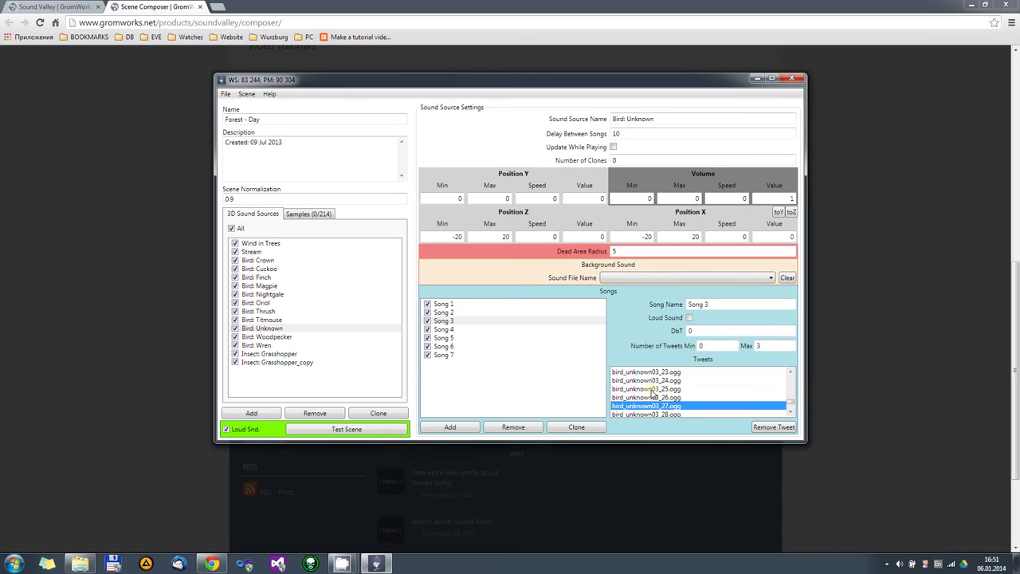
{"action": "left_click", "coordinate": [708, 349]}
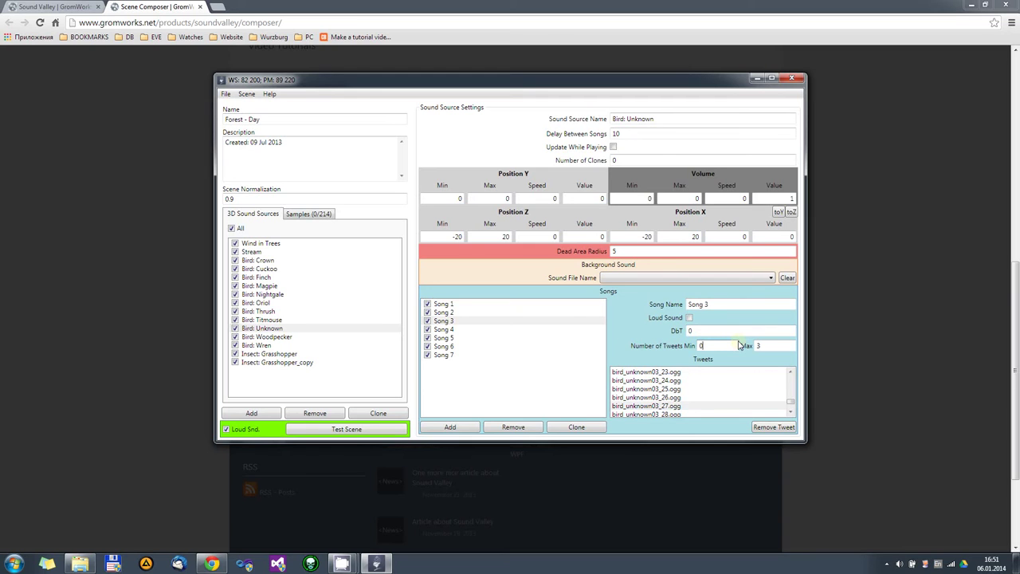
{"action": "left_click", "coordinate": [667, 381]}
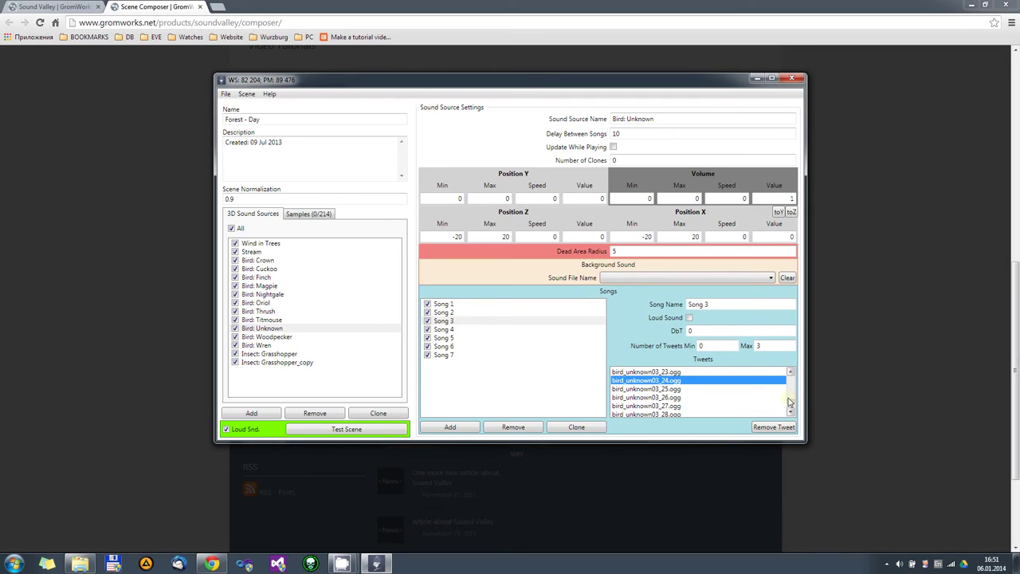
{"action": "left_click", "coordinate": [630, 389]}
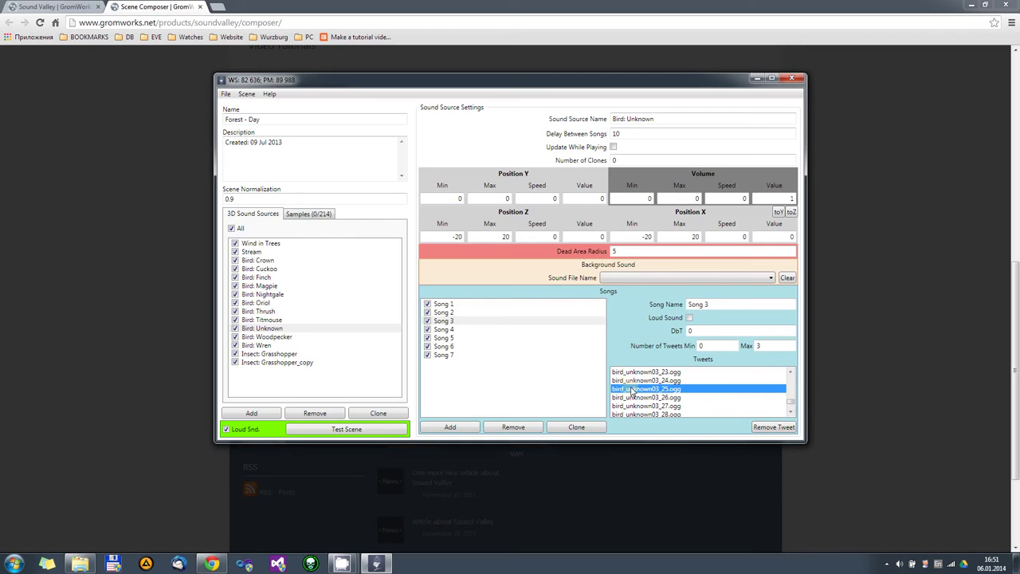
Review Songs 1 to 4 of Bird: Unknown, and inspect Song 4's tweet bird_unknown04_01.ogg and its minimum number of tweets
{"action": "left_click", "coordinate": [446, 304]}
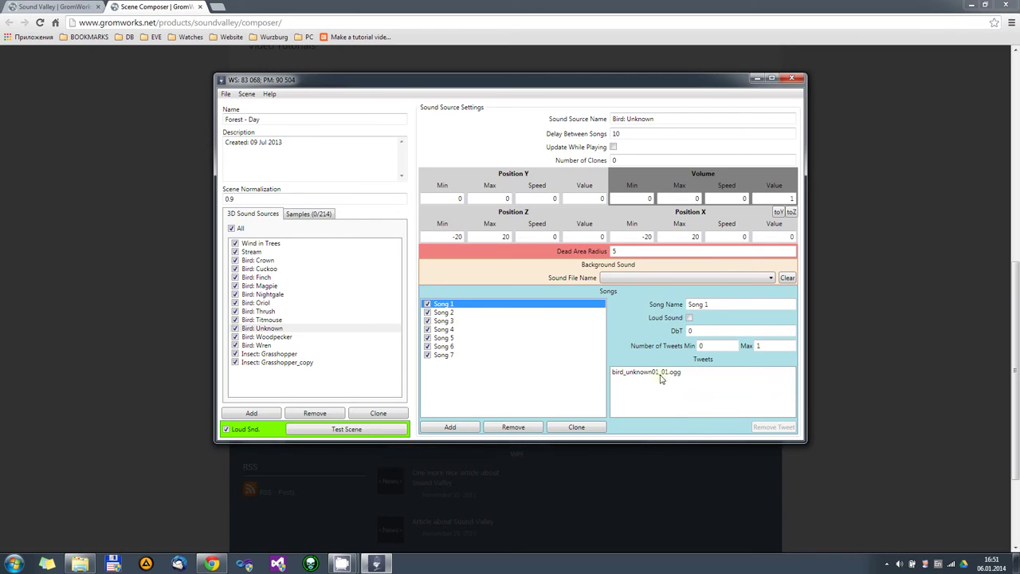
{"action": "left_click", "coordinate": [447, 313]}
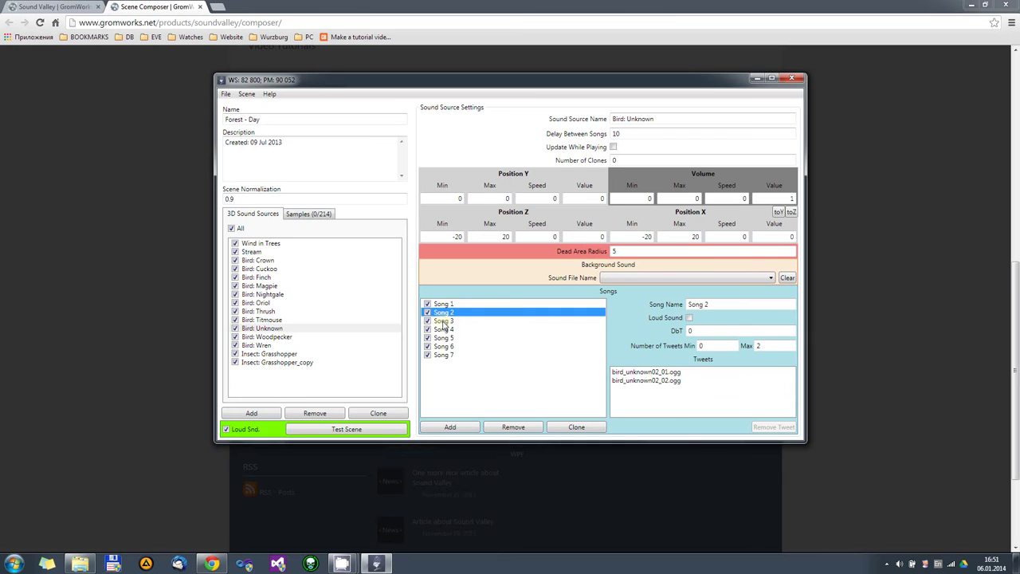
{"action": "left_click", "coordinate": [444, 321]}
{"action": "left_click", "coordinate": [443, 329]}
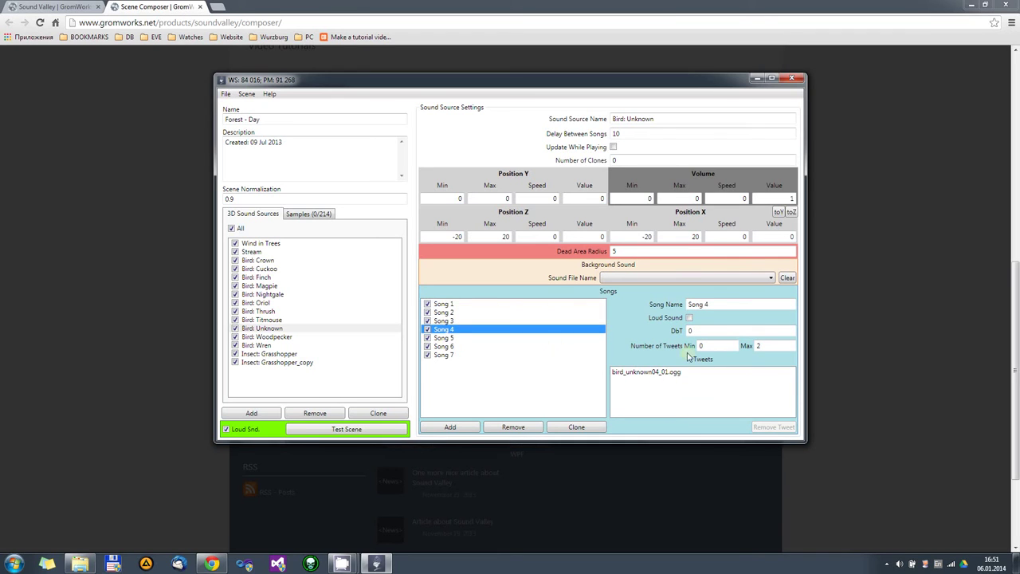
{"action": "left_click", "coordinate": [644, 372]}
{"action": "left_click", "coordinate": [446, 330]}
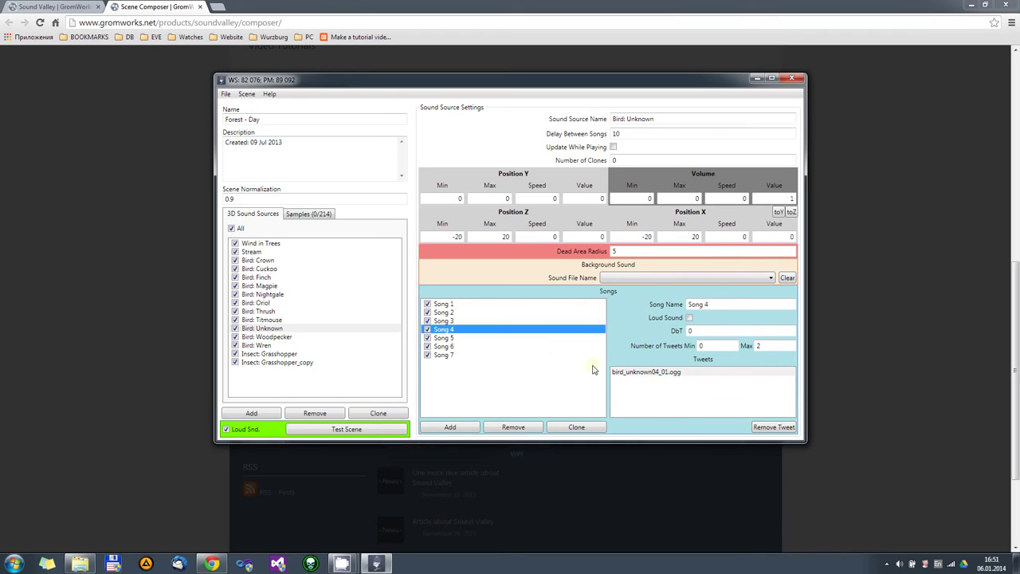
{"action": "left_click", "coordinate": [654, 373]}
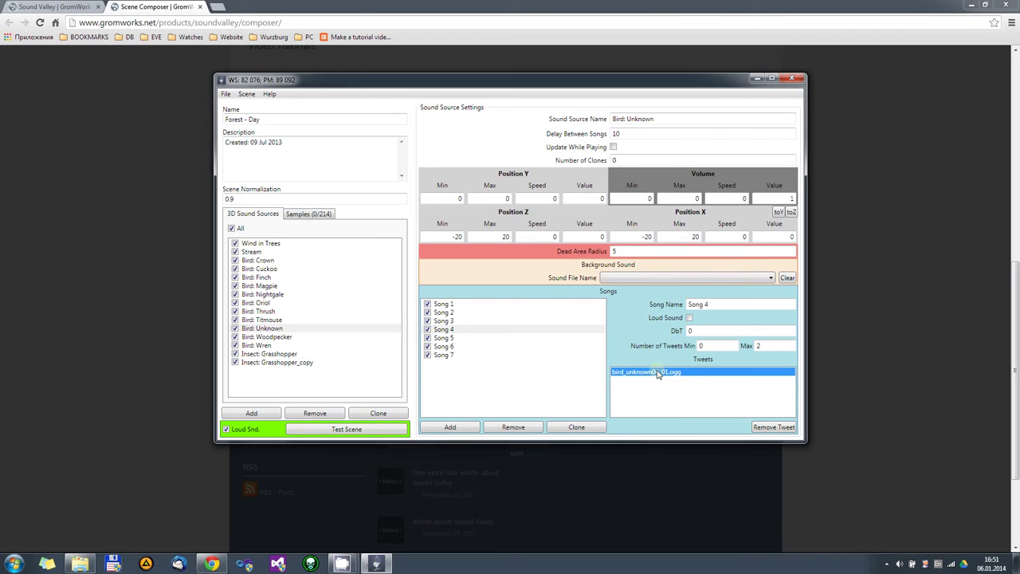
{"action": "left_click", "coordinate": [706, 349]}
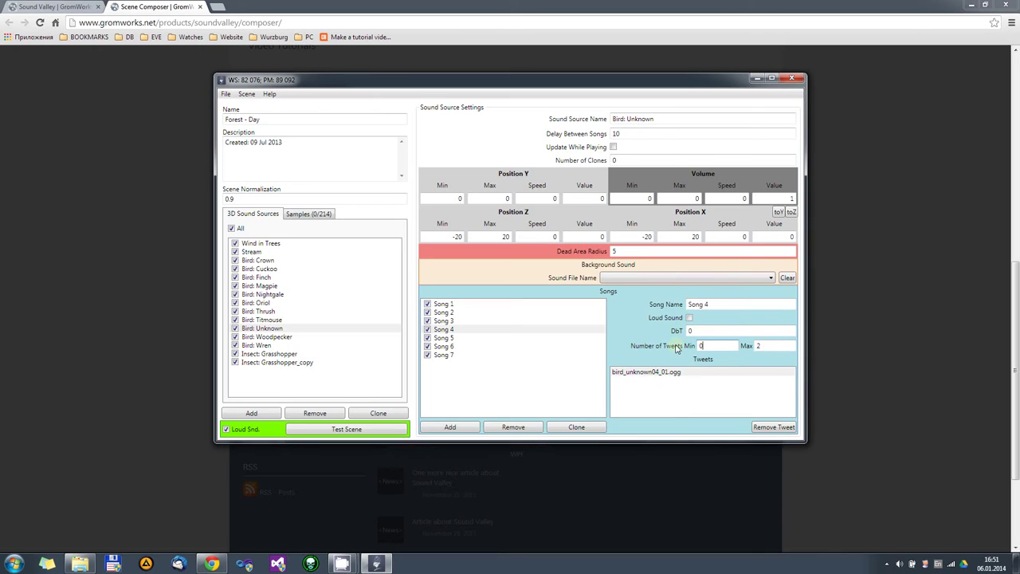
{"action": "left_click", "coordinate": [628, 373]}
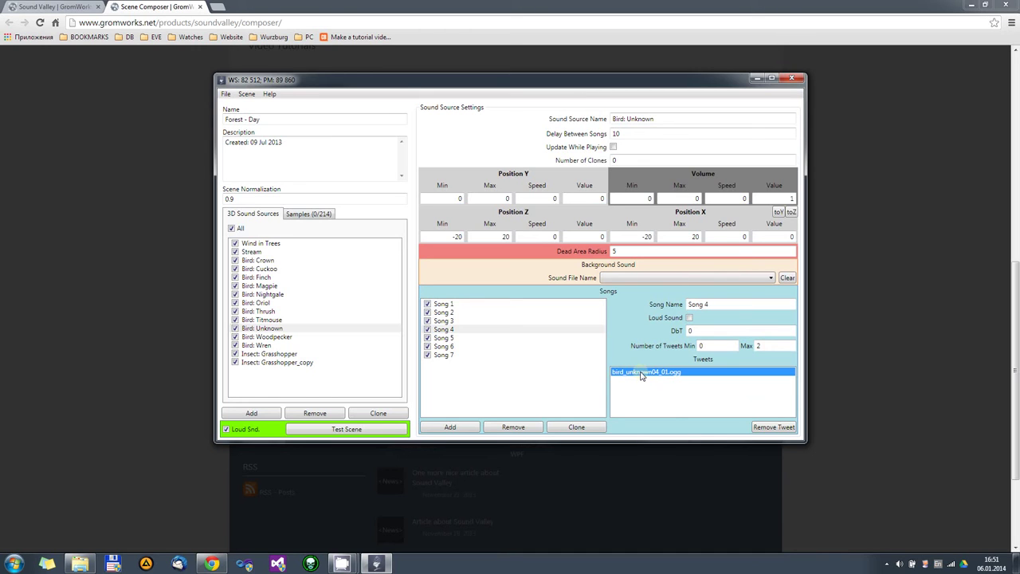
Return to Song 3 and inspect its number of tweets range and the tweets bird_unknown03_01.ogg to bird_unknown03_03.ogg
{"action": "left_click", "coordinate": [444, 320]}
{"action": "left_click", "coordinate": [647, 373]}
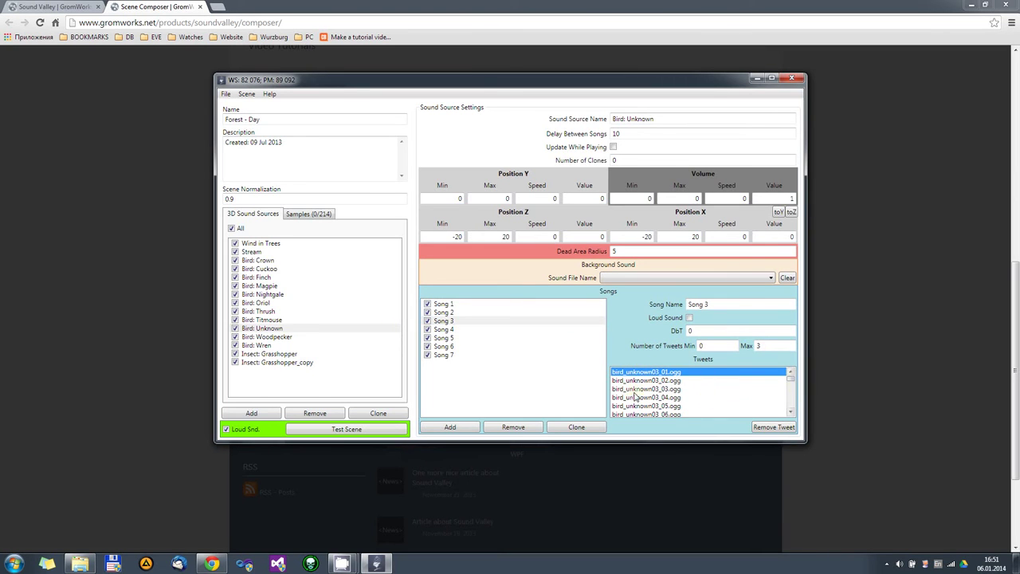
{"action": "left_click", "coordinate": [717, 349]}
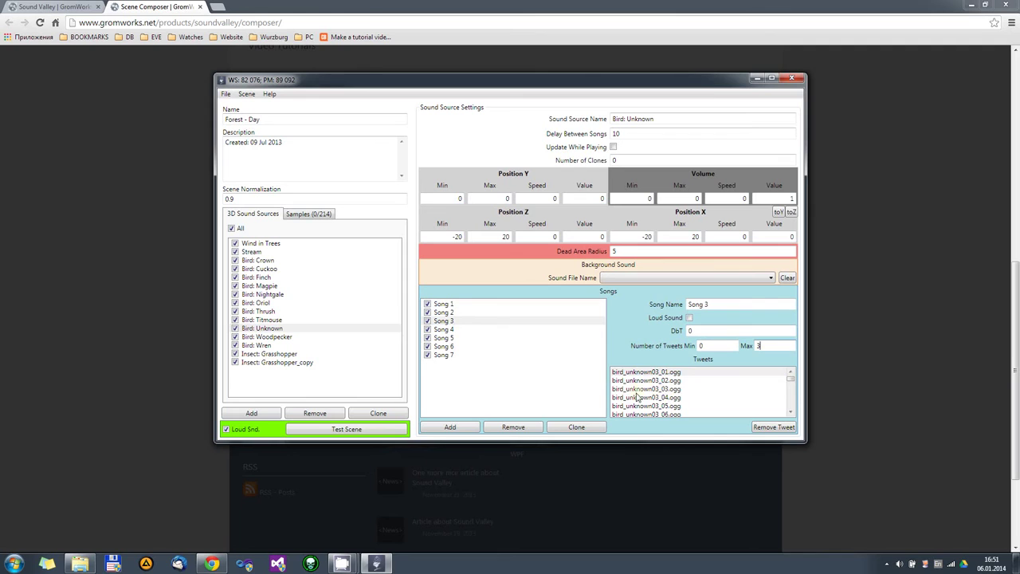
{"action": "left_click", "coordinate": [665, 389]}
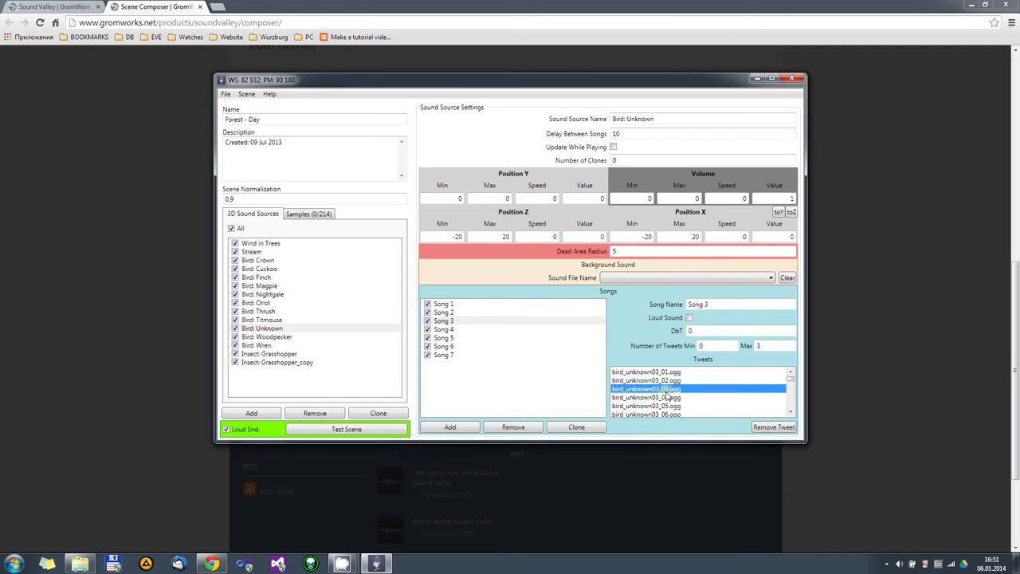
{"action": "left_click", "coordinate": [671, 381]}
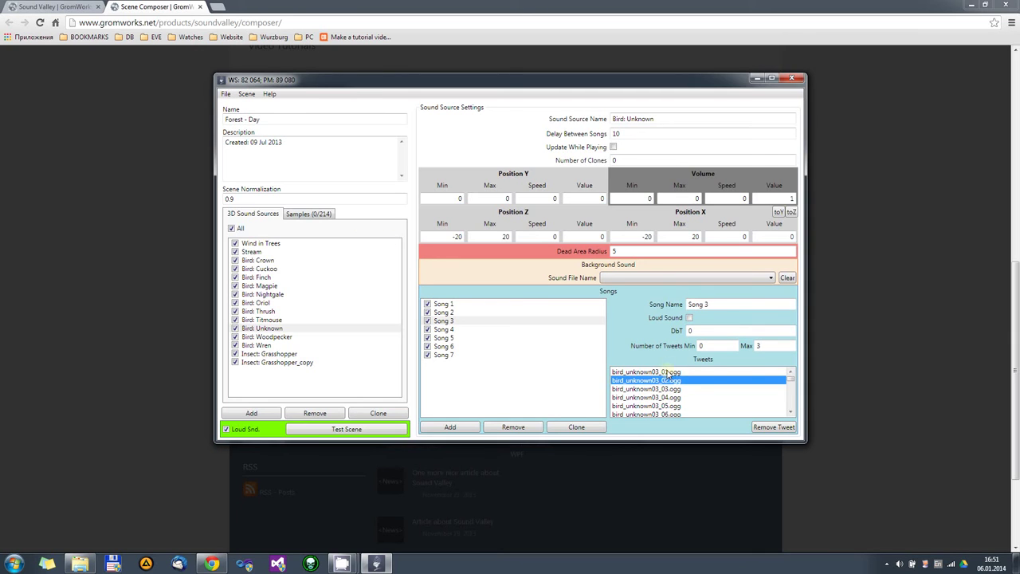
Add a new song to the end of Bird: Unknown's song list and select it
{"action": "left_click", "coordinate": [450, 306]}
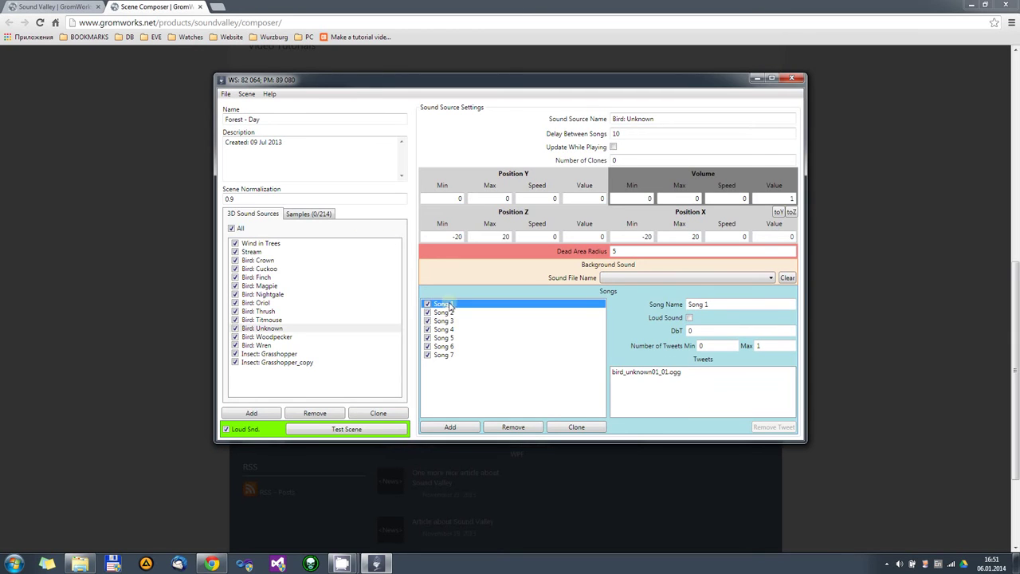
{"action": "left_click", "coordinate": [444, 355]}
{"action": "left_click", "coordinate": [449, 427]}
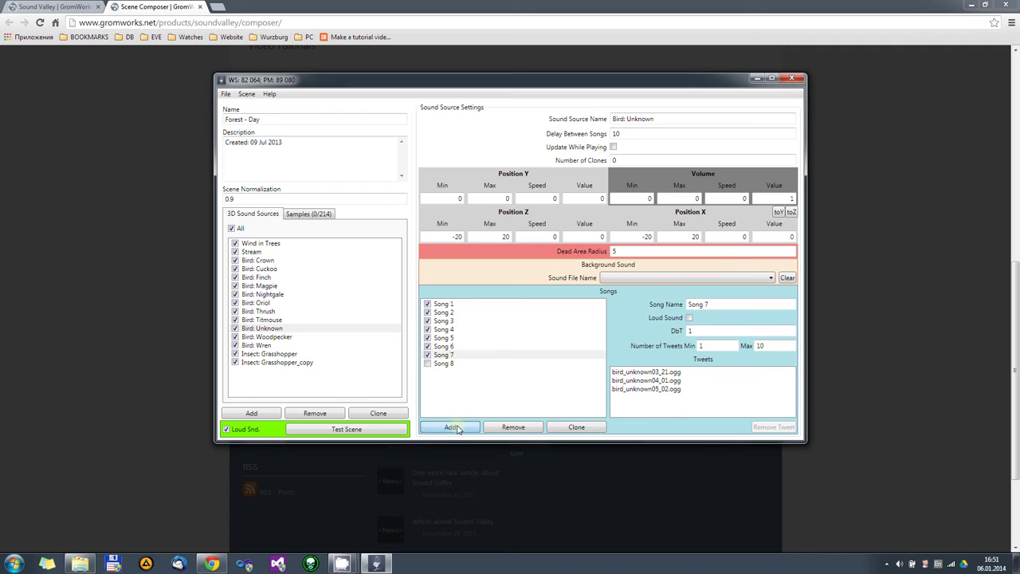
{"action": "left_click", "coordinate": [448, 364]}
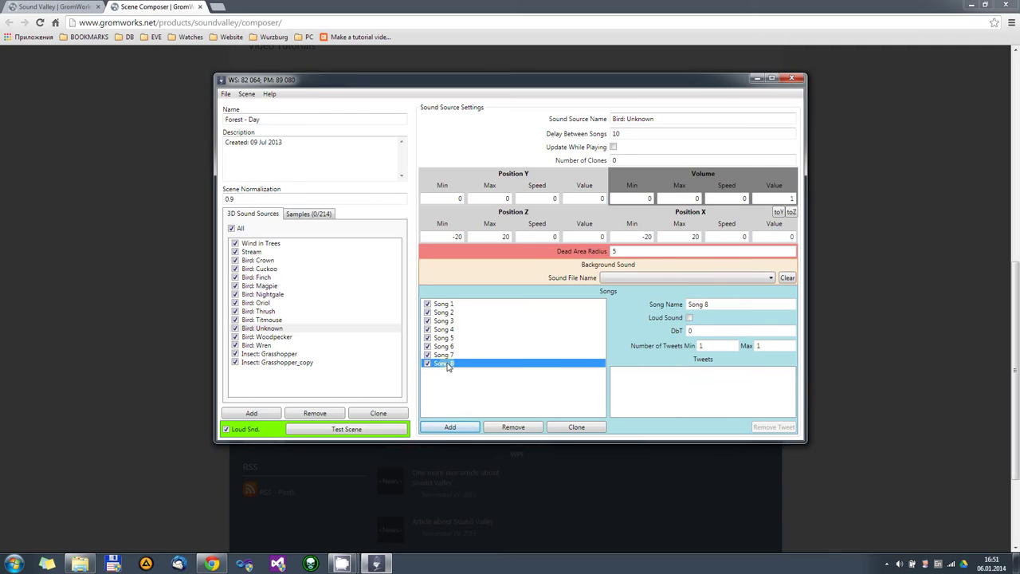
Add the samples bird_thrush_41.ogg through bird_thrush_46.ogg to Song 8 as tweets
{"action": "left_click", "coordinate": [315, 214]}
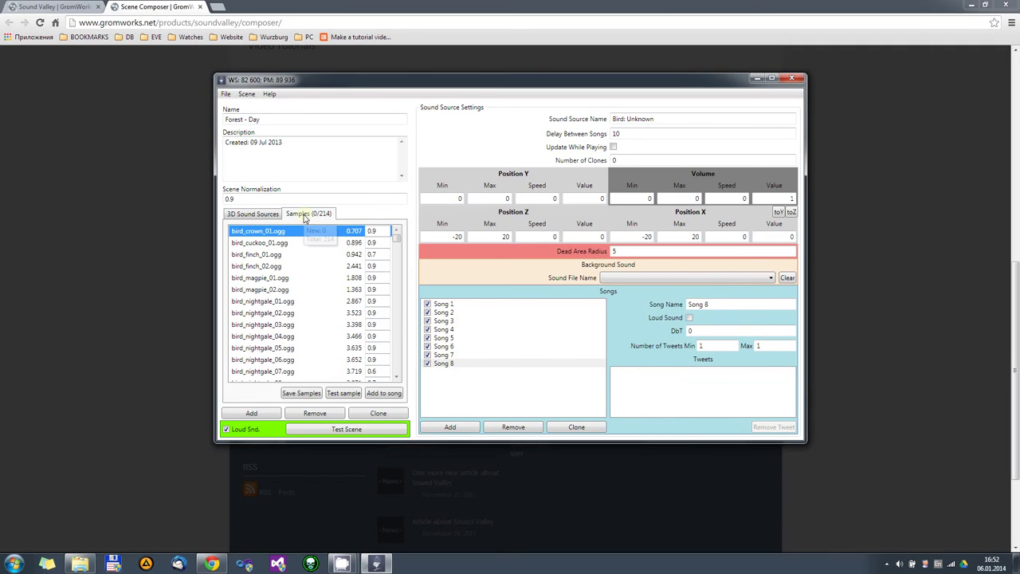
{"action": "left_click", "coordinate": [281, 255]}
{"action": "scroll", "coordinate": [284, 280], "scroll_direction": "down", "scroll_amount": 20}
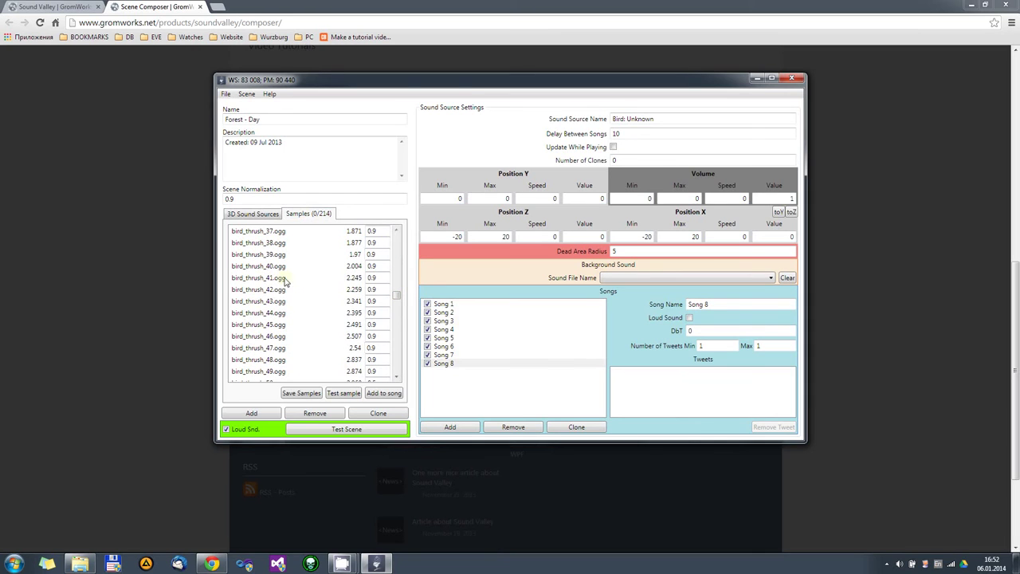
{"action": "left_click", "coordinate": [285, 279]}
{"action": "left_click", "coordinate": [293, 336], "text": "shift"}
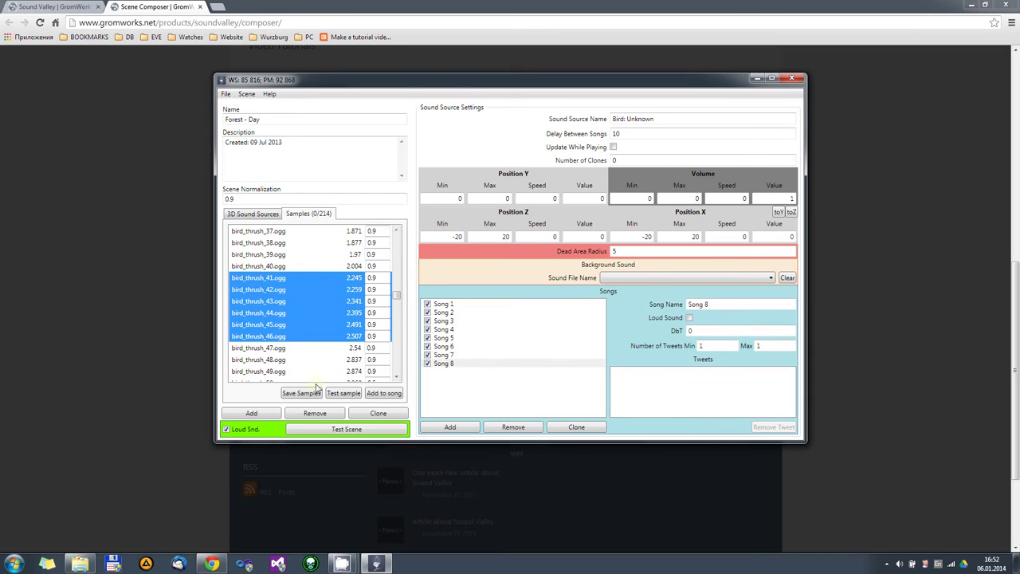
{"action": "left_click", "coordinate": [383, 394]}
{"action": "left_click", "coordinate": [444, 364]}
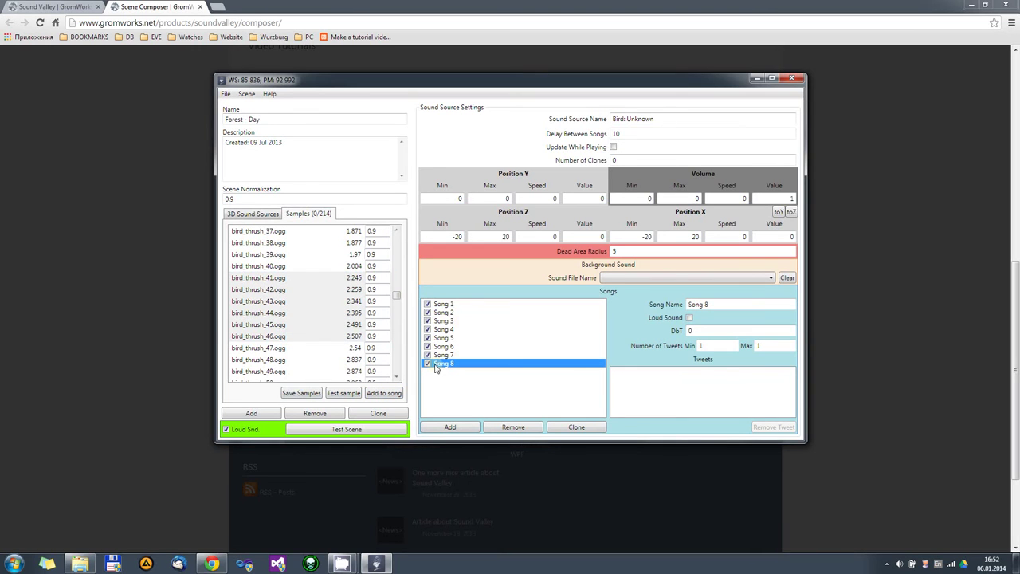
{"action": "left_click", "coordinate": [384, 393]}
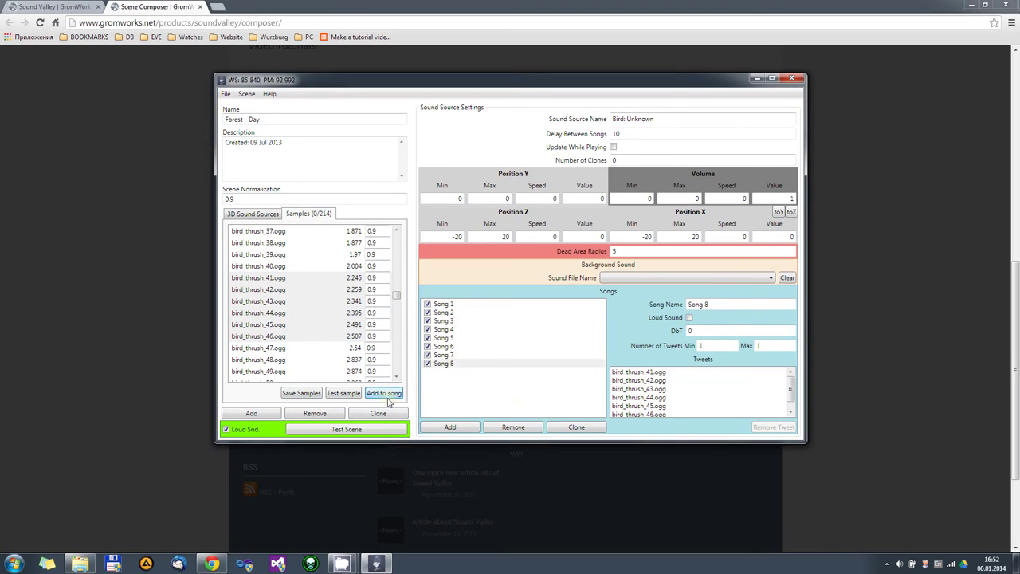
Look over the tweets in Song 8 and remove Song 8 from Bird: Unknown's song list
{"action": "left_click", "coordinate": [656, 378]}
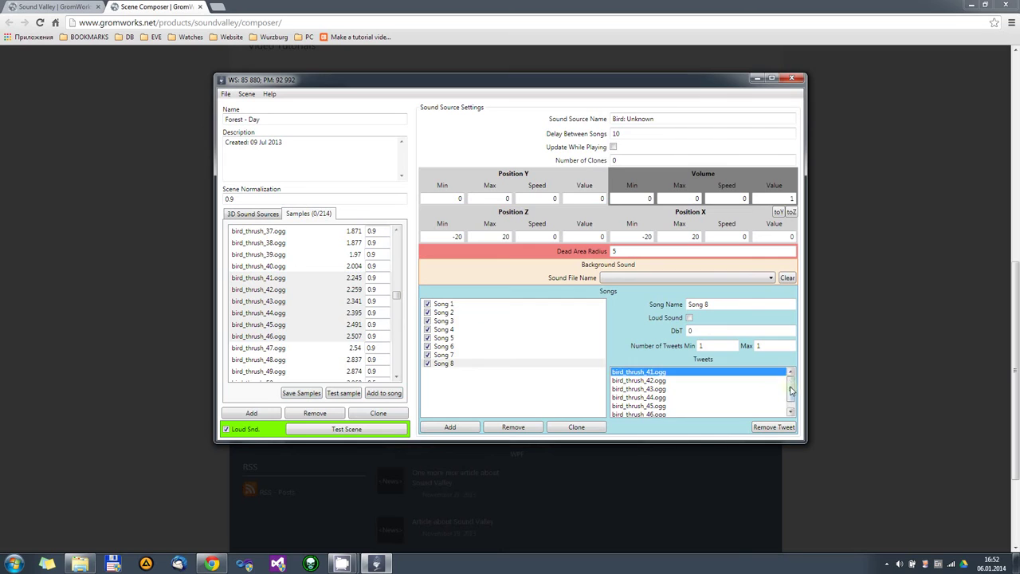
{"action": "left_click_drag", "start_coordinate": [791, 389], "coordinate": [792, 401]}
{"action": "scroll", "coordinate": [677, 388], "scroll_direction": "up", "scroll_amount": 1}
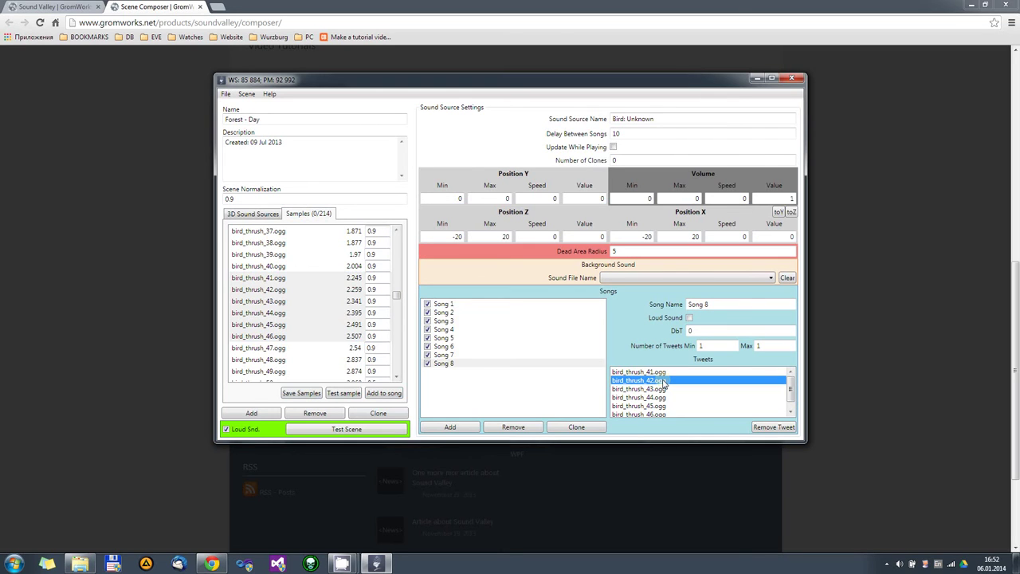
{"action": "left_click", "coordinate": [663, 372]}
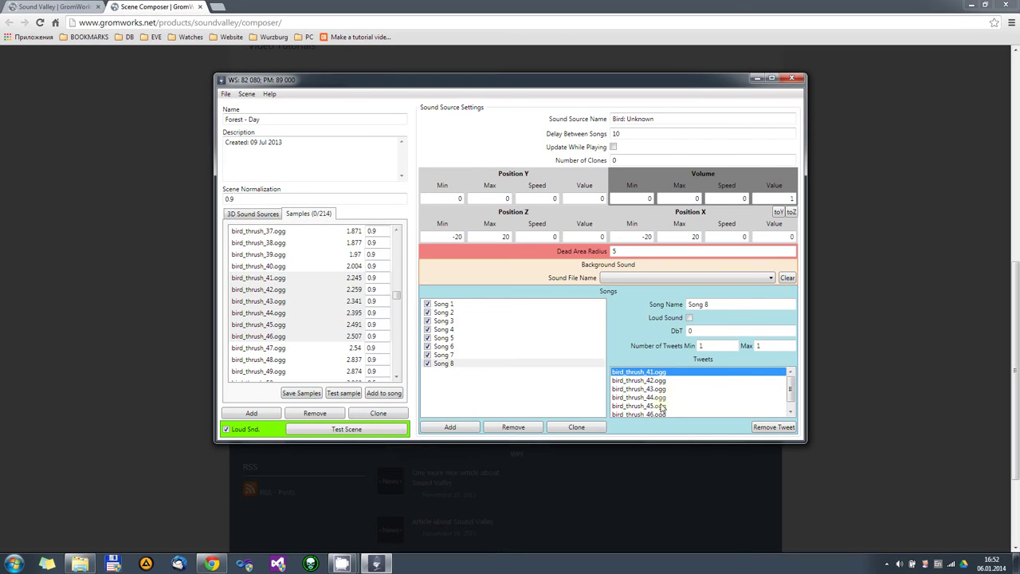
{"action": "left_click", "coordinate": [445, 364]}
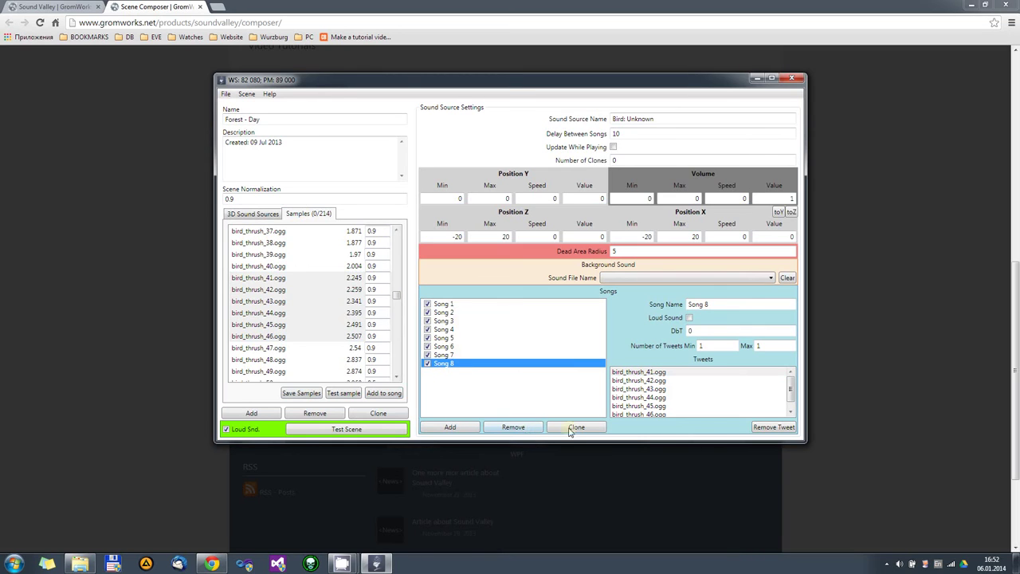
{"action": "left_click", "coordinate": [523, 430]}
Review the tweets and tweet counts of Songs 1, 2 and 3 of Bird: Unknown
{"action": "left_click", "coordinate": [444, 307]}
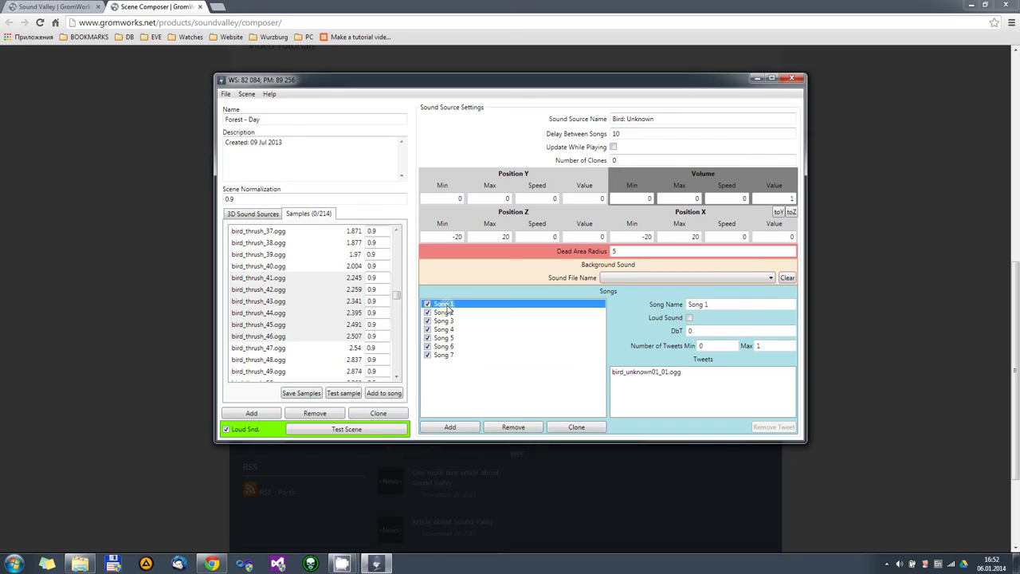
{"action": "left_click", "coordinate": [446, 315]}
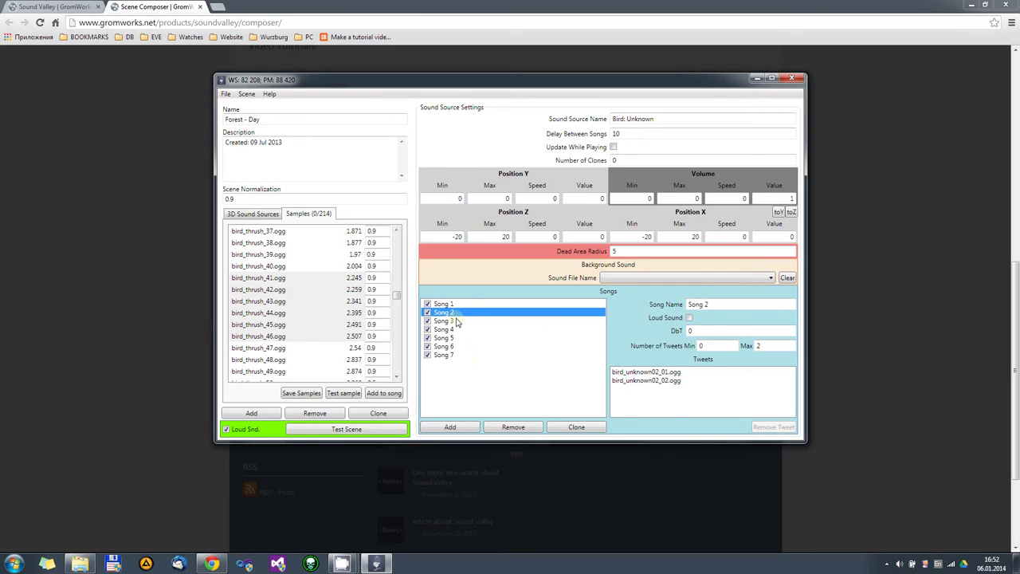
{"action": "left_click", "coordinate": [459, 321]}
Examine Song 3's tweet list from bird_unknown03_01.ogg to bird_unknown03_30.ogg, picking out individual tweets at both ends
{"action": "left_click", "coordinate": [674, 374]}
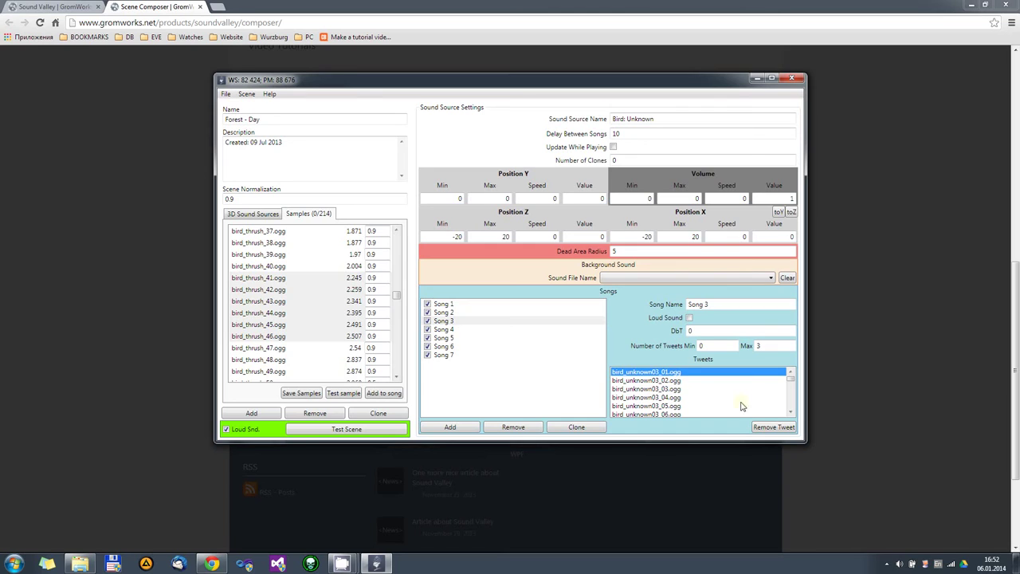
{"action": "left_click_drag", "start_coordinate": [790, 391], "coordinate": [791, 409]}
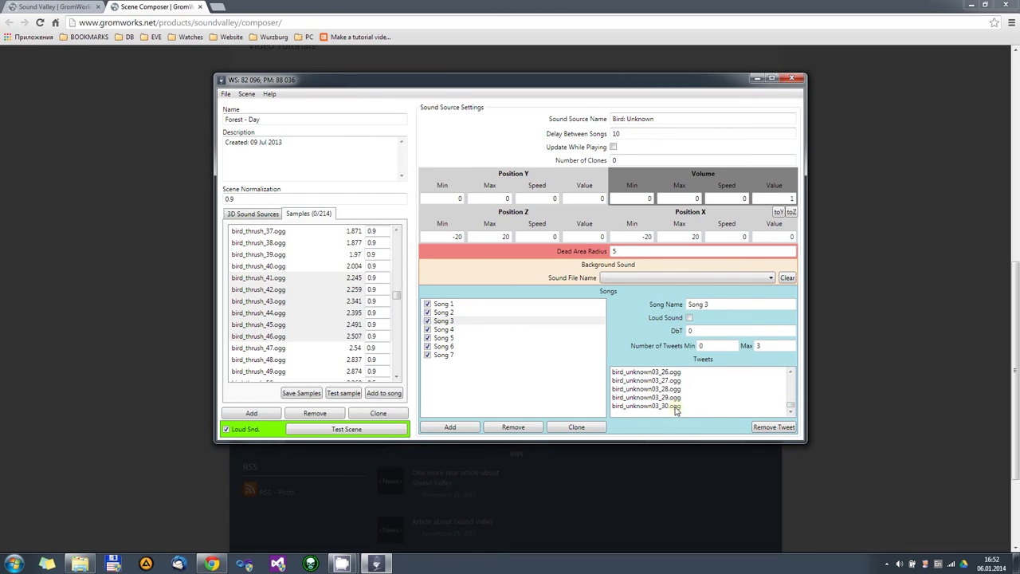
{"action": "left_click", "coordinate": [676, 407]}
{"action": "left_click", "coordinate": [676, 389]}
{"action": "left_click", "coordinate": [677, 373]}
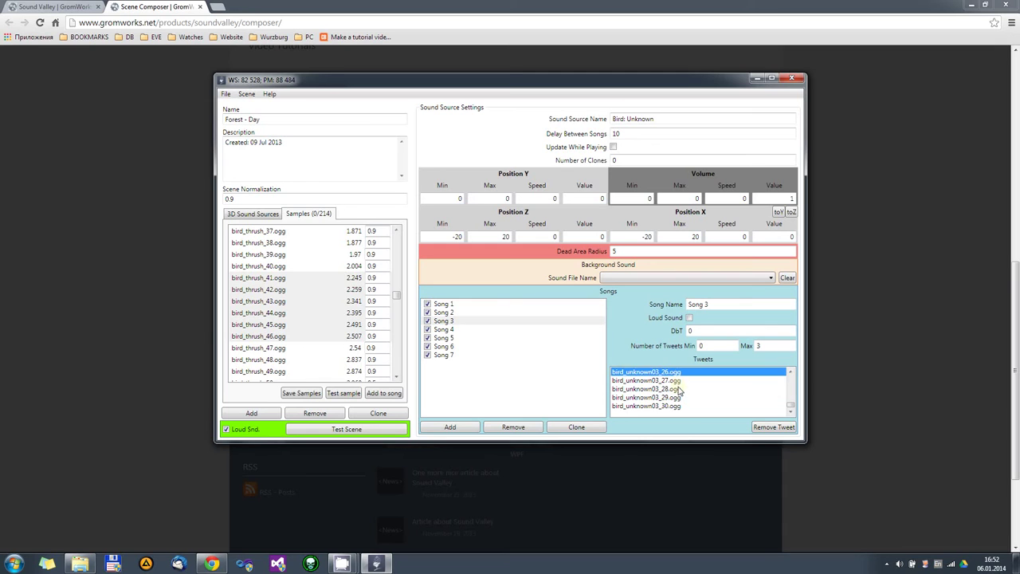
{"action": "scroll", "coordinate": [678, 389], "scroll_direction": "up", "scroll_amount": 7}
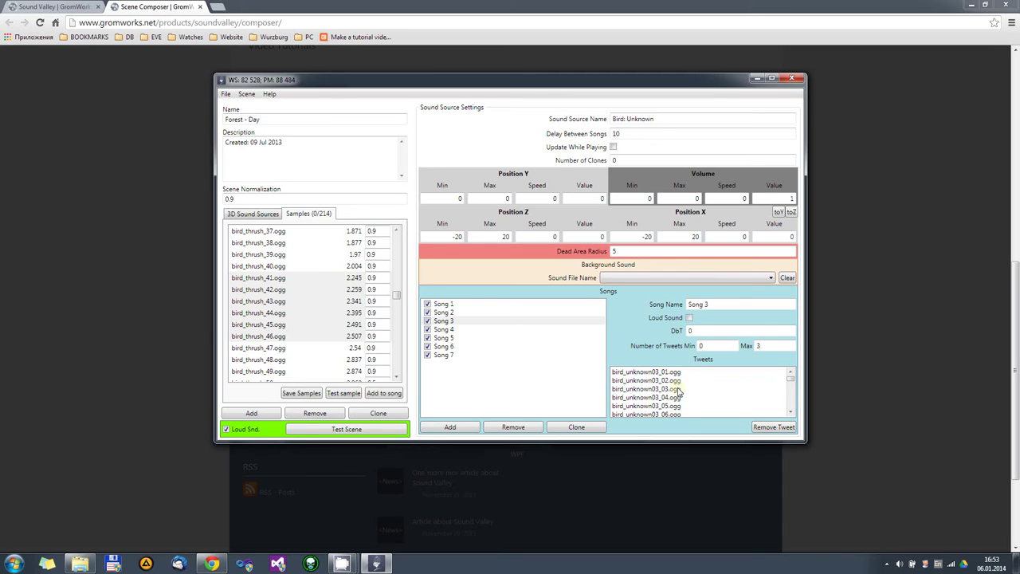
{"action": "scroll", "coordinate": [679, 389], "scroll_direction": "down", "scroll_amount": 8}
{"action": "left_click", "coordinate": [676, 406]}
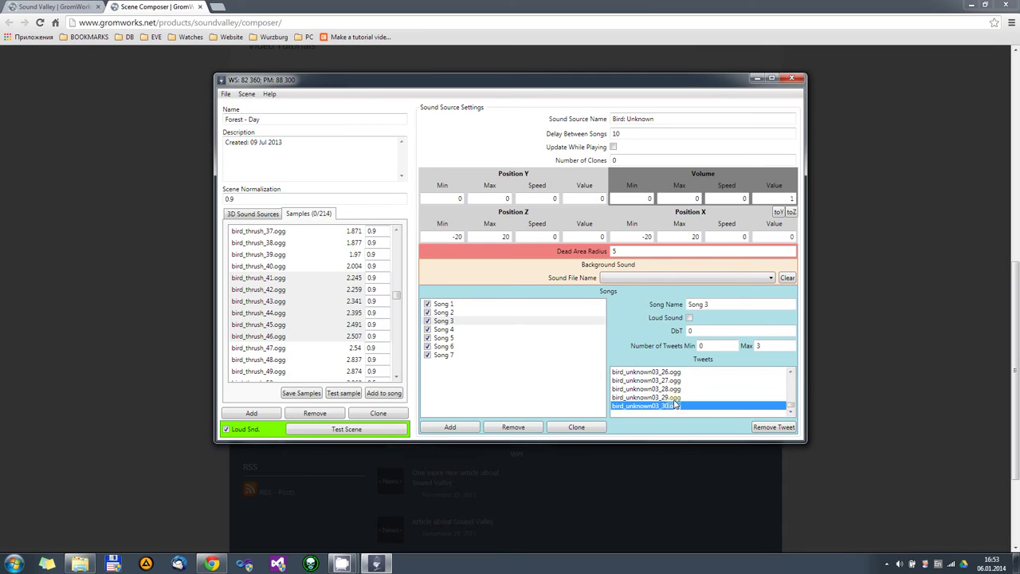
{"action": "left_click", "coordinate": [676, 389]}
{"action": "scroll", "coordinate": [676, 385], "scroll_direction": "up", "scroll_amount": 8}
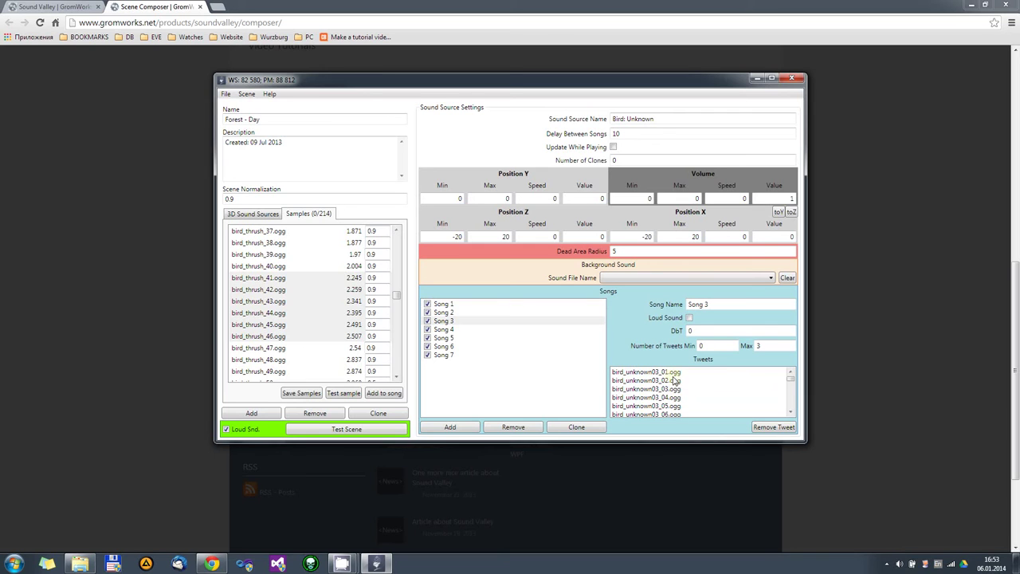
{"action": "left_click", "coordinate": [673, 372]}
{"action": "left_click", "coordinate": [672, 388]}
{"action": "scroll", "coordinate": [672, 395], "scroll_direction": "down", "scroll_amount": 6}
{"action": "left_click", "coordinate": [672, 397]}
{"action": "scroll", "coordinate": [672, 397], "scroll_direction": "up", "scroll_amount": 5}
{"action": "scroll", "coordinate": [672, 398], "scroll_direction": "up", "scroll_amount": 2}
{"action": "left_click", "coordinate": [666, 373]}
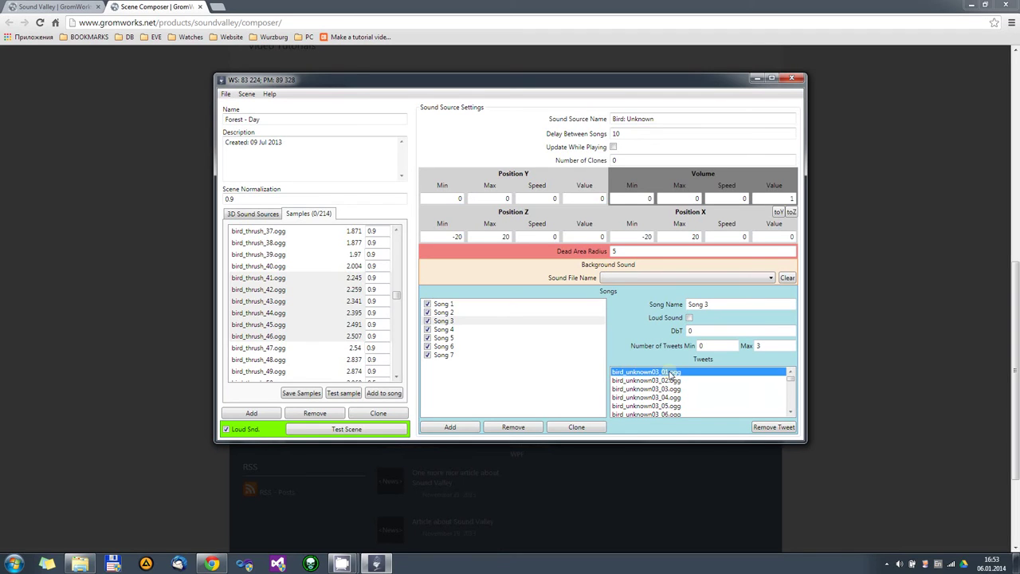
Try a maximum of 10 tweets for Song 3, and return its range to minimum 0 and maximum 3
{"action": "double_click", "coordinate": [759, 347]}
{"action": "type", "text": "3"}
{"action": "double_click", "coordinate": [766, 349]}
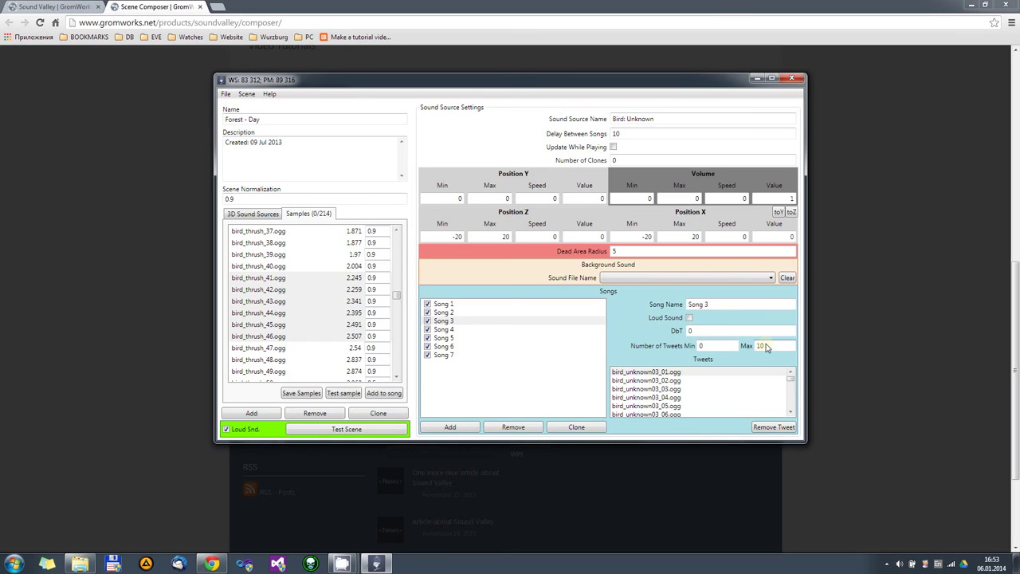
{"action": "left_click", "coordinate": [720, 348]}
{"action": "double_click", "coordinate": [706, 351]}
{"action": "type", "text": "0"}
{"action": "double_click", "coordinate": [765, 347]}
{"action": "type", "text": "3"}
Select Bird: Magpie among the 3D sound sources, play the whole scene as a test and stop playback
{"action": "left_click_drag", "start_coordinate": [416, 80], "coordinate": [422, 54]}
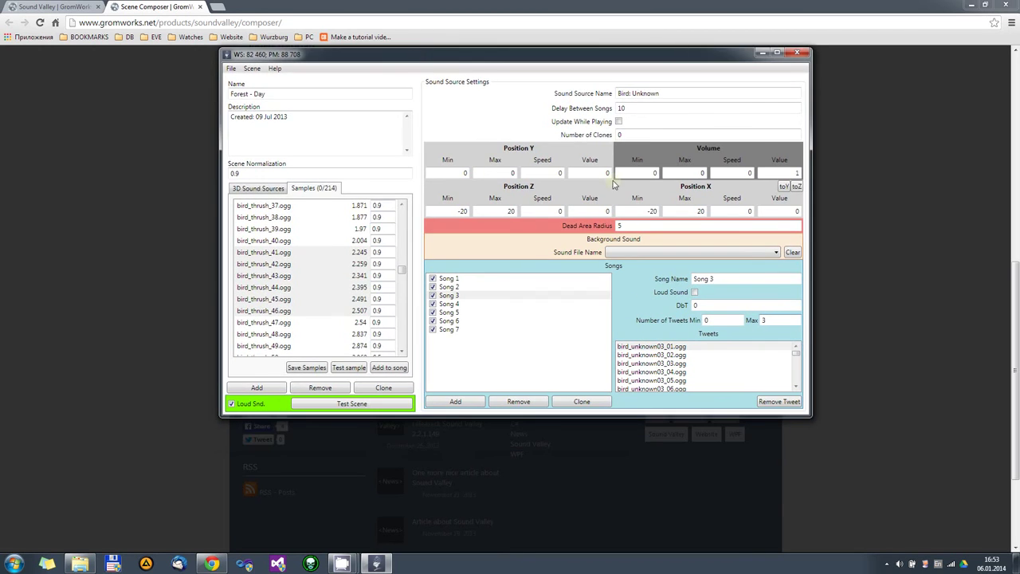
{"action": "left_click", "coordinate": [254, 190]}
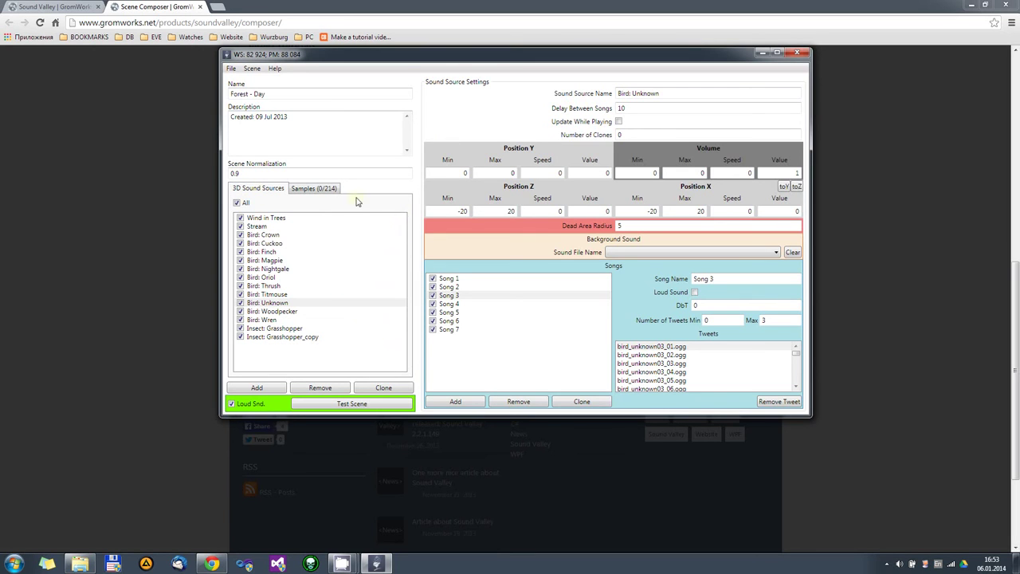
{"action": "left_click_drag", "start_coordinate": [492, 58], "coordinate": [489, 88]}
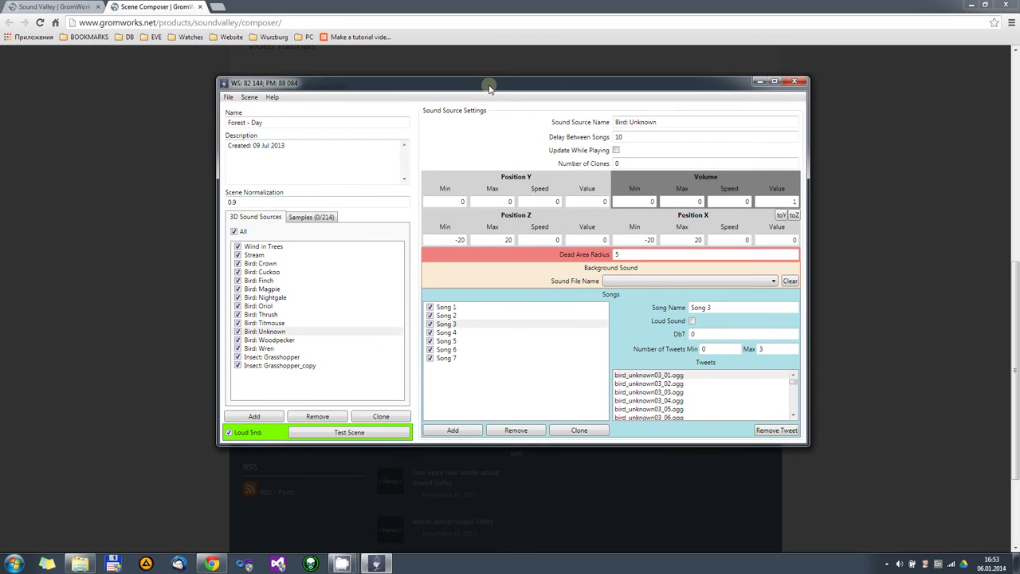
{"action": "left_click", "coordinate": [266, 289]}
{"action": "left_click", "coordinate": [331, 433]}
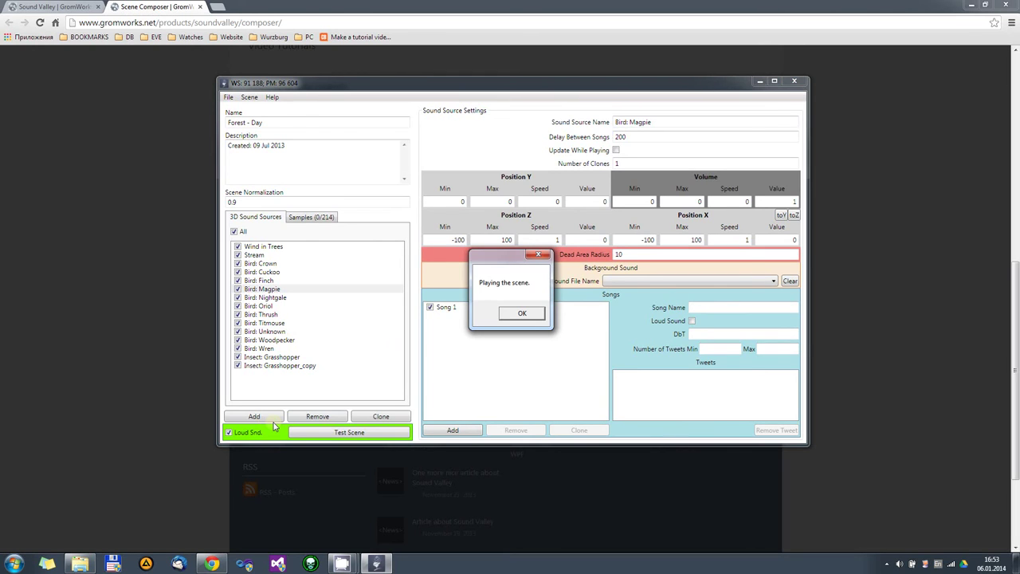
{"action": "left_click", "coordinate": [530, 314]}
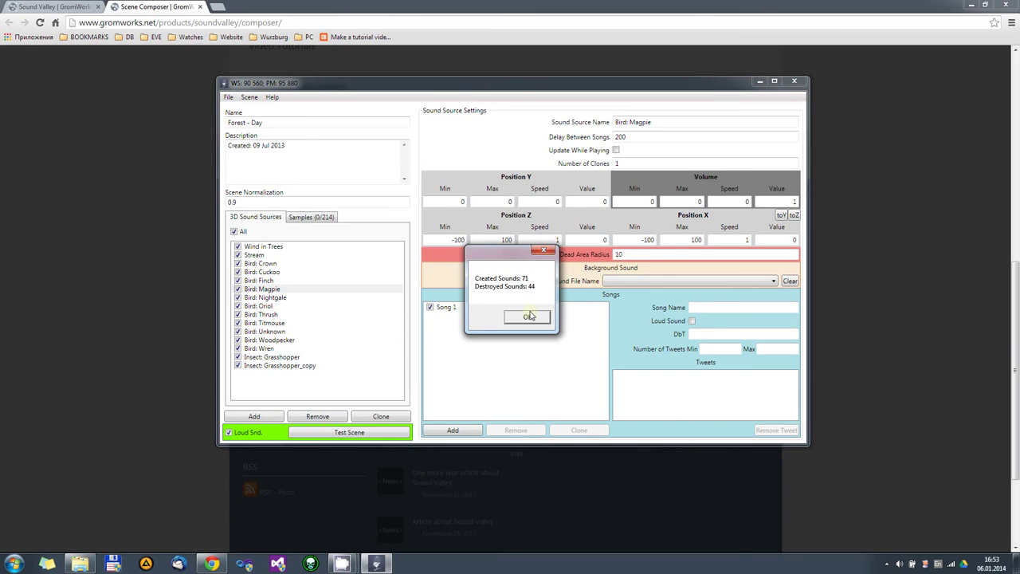
{"action": "left_click", "coordinate": [528, 320]}
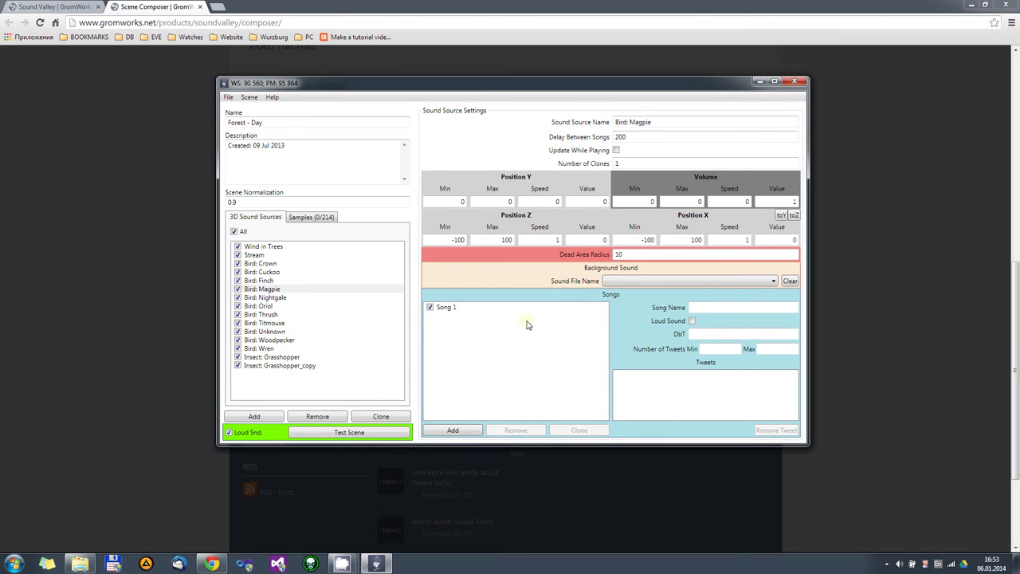
Disable all 3D sound sources in the scene and enable only Bird: Crown
{"action": "left_click", "coordinate": [307, 218]}
{"action": "left_click", "coordinate": [255, 217]}
{"action": "left_click", "coordinate": [254, 255]}
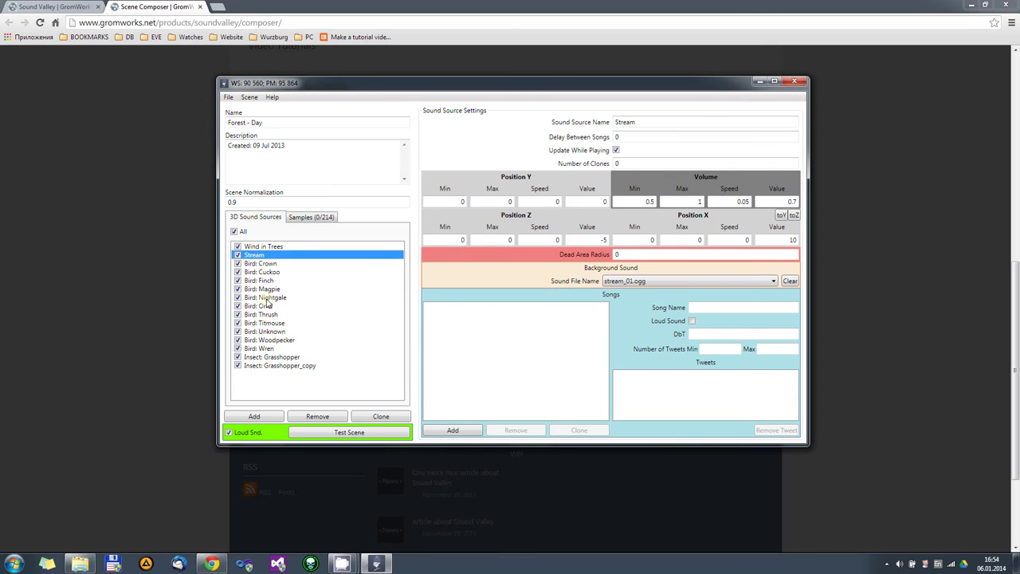
{"action": "left_click", "coordinate": [234, 231]}
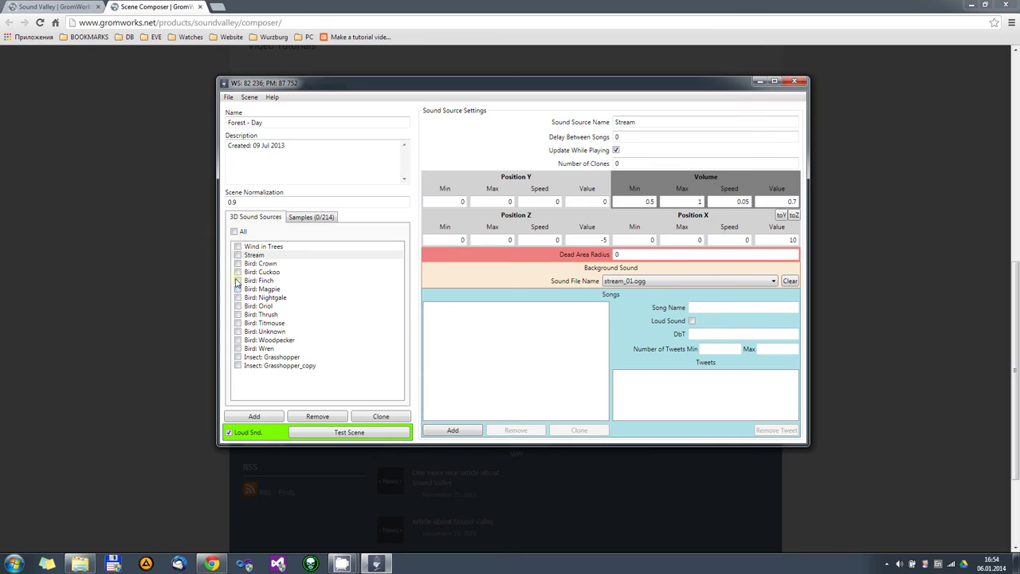
{"action": "left_click", "coordinate": [240, 256]}
{"action": "left_click", "coordinate": [239, 255]}
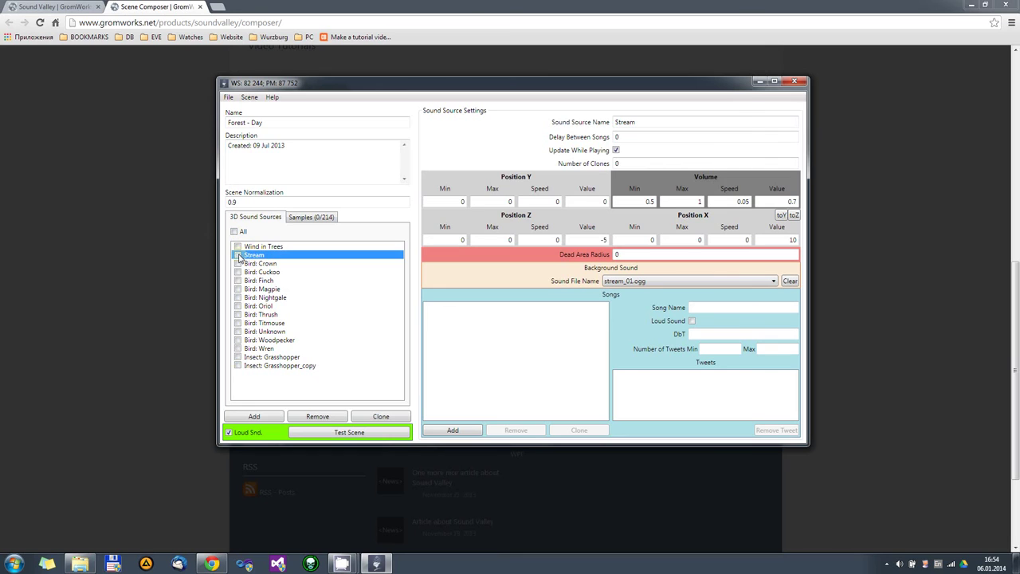
{"action": "left_click", "coordinate": [238, 255]}
{"action": "left_click", "coordinate": [237, 263]}
Set Stream's delay between songs to 100, and for Bird: Crown try a delay of 0 and restore 100
{"action": "left_click", "coordinate": [630, 138]}
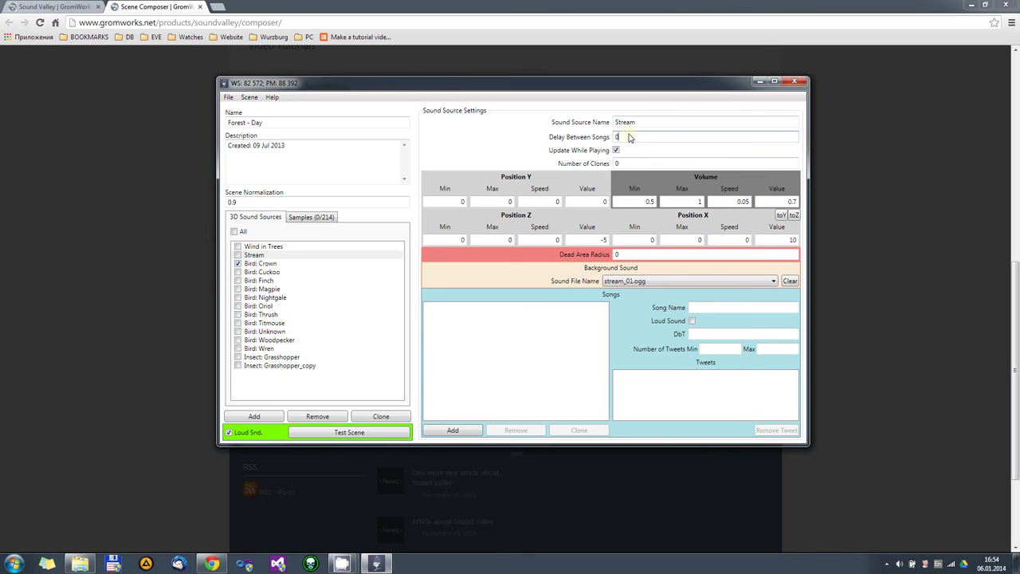
{"action": "left_click_drag", "start_coordinate": [630, 137], "coordinate": [612, 140]}
{"action": "left_click", "coordinate": [261, 264]}
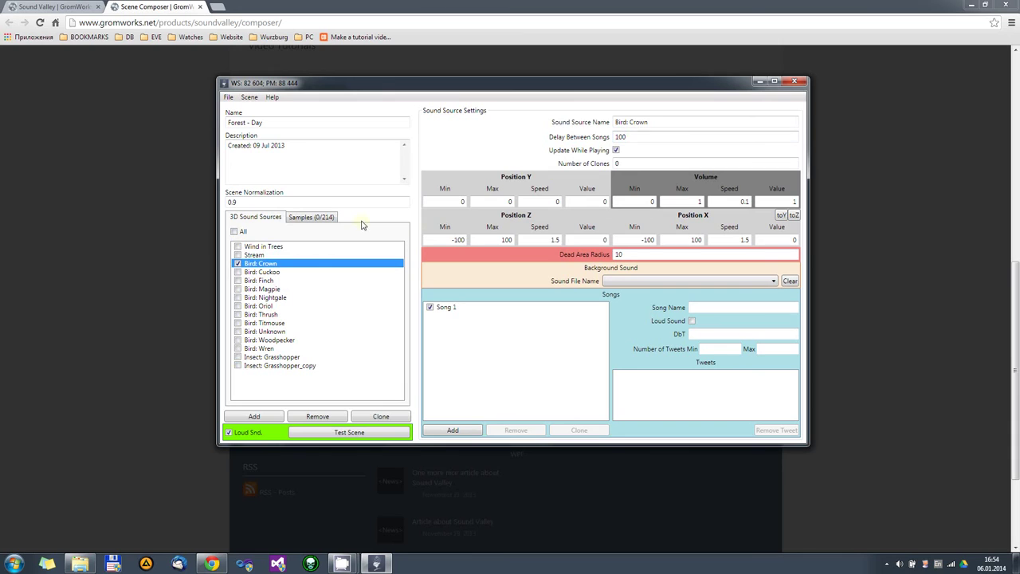
{"action": "left_click", "coordinate": [638, 138]}
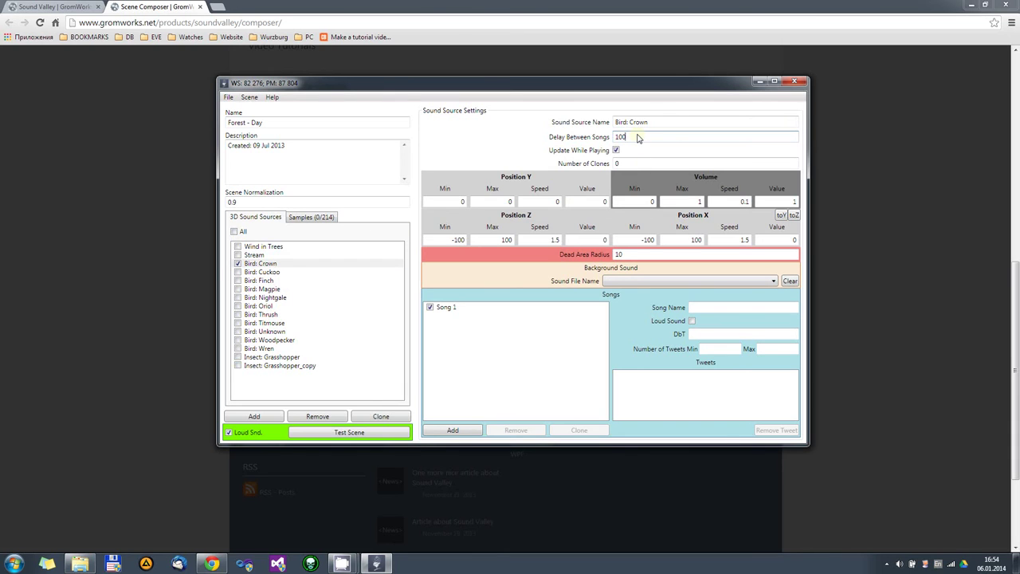
{"action": "double_click", "coordinate": [637, 137]}
{"action": "type", "text": "0"}
{"action": "type", "text": "100"}
Compare the delay between songs of Stream, Bird: Crown and the bird sources from Bird: Nightgale to Bird: Unknown
{"action": "left_click", "coordinate": [252, 263]}
{"action": "left_click", "coordinate": [250, 255]}
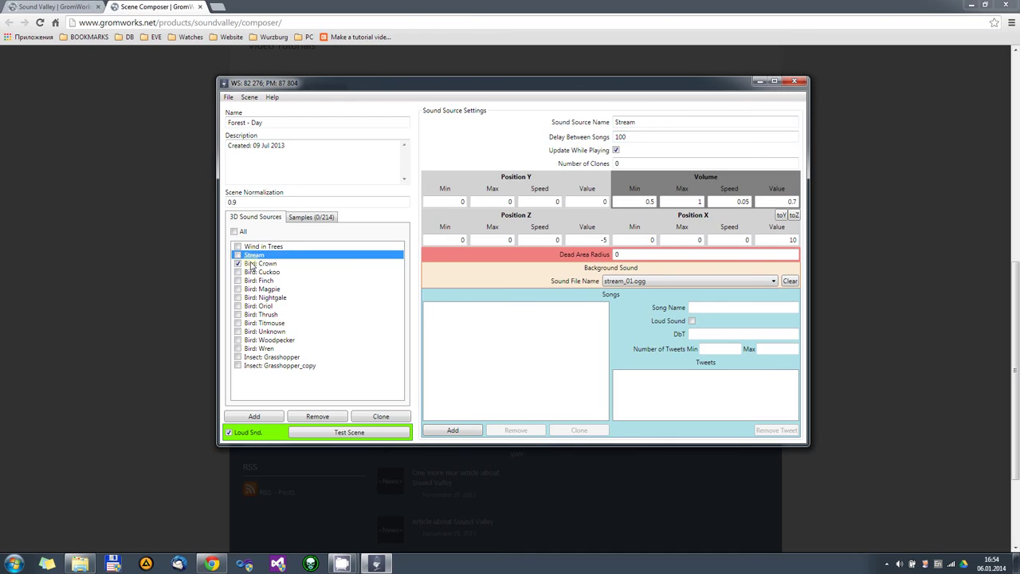
{"action": "left_click", "coordinate": [255, 266]}
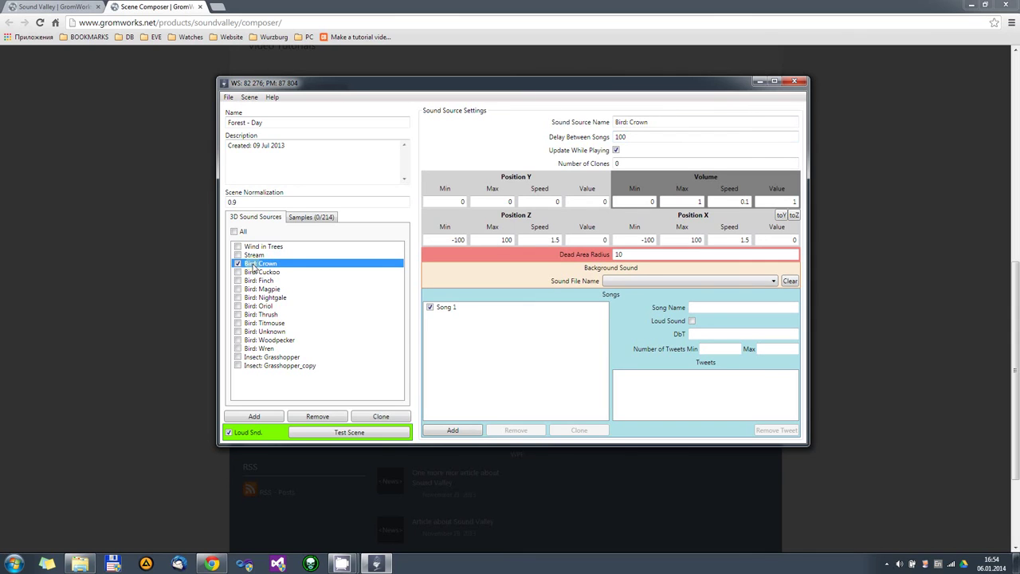
{"action": "left_click", "coordinate": [636, 138]}
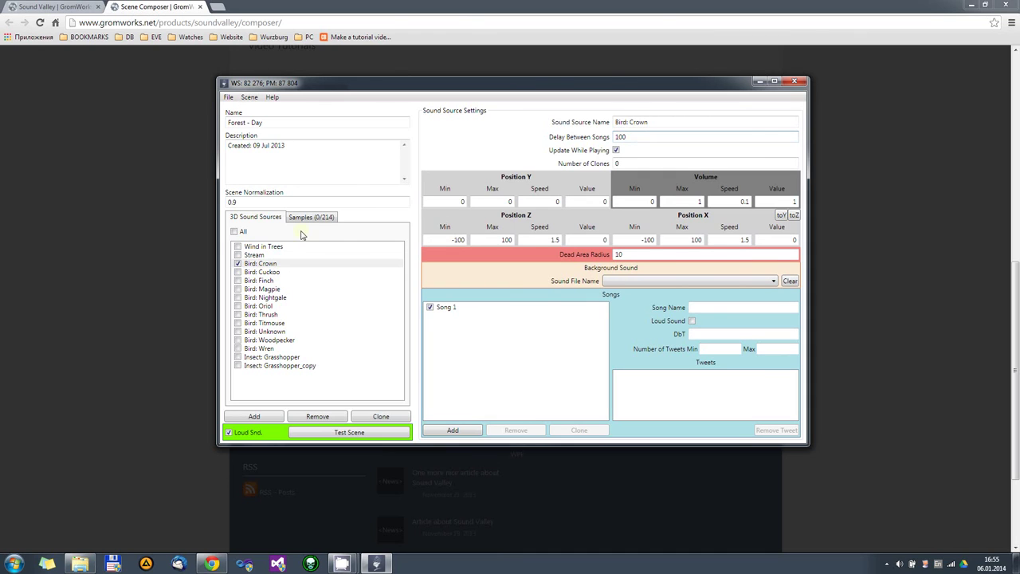
{"action": "left_click", "coordinate": [271, 298]}
{"action": "left_click", "coordinate": [266, 307]}
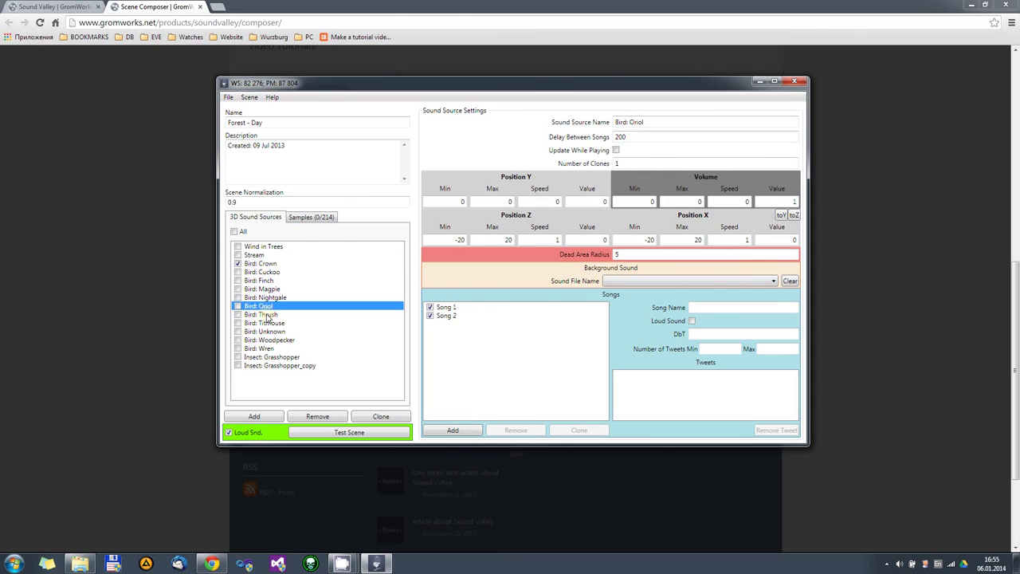
{"action": "left_click", "coordinate": [265, 315]}
{"action": "left_click", "coordinate": [264, 323]}
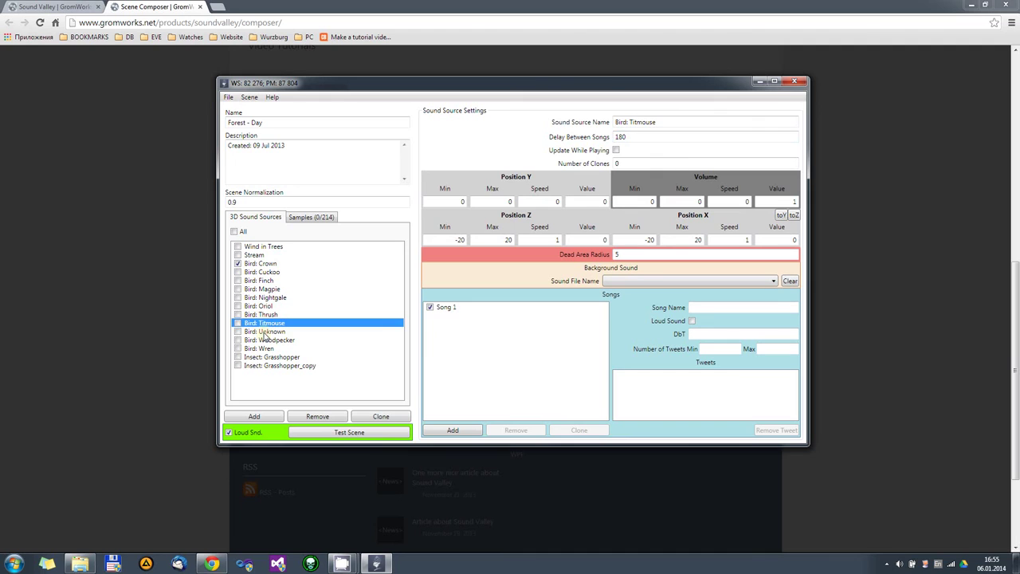
{"action": "left_click", "coordinate": [264, 333]}
{"action": "left_click", "coordinate": [265, 324]}
{"action": "left_click", "coordinate": [265, 314]}
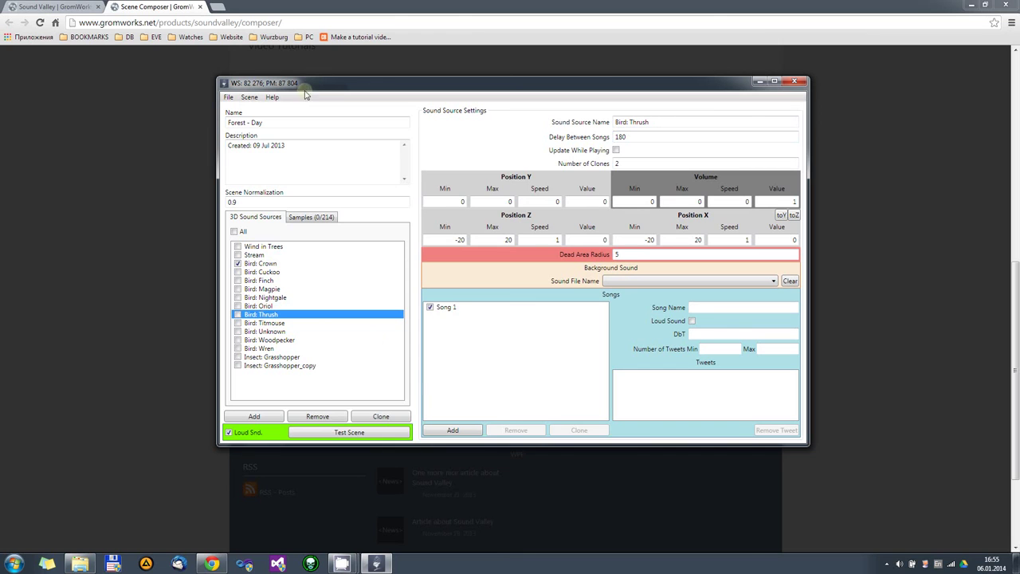
Save the Forest - Day scene using Save As
{"action": "left_click_drag", "start_coordinate": [305, 92], "coordinate": [312, 92]}
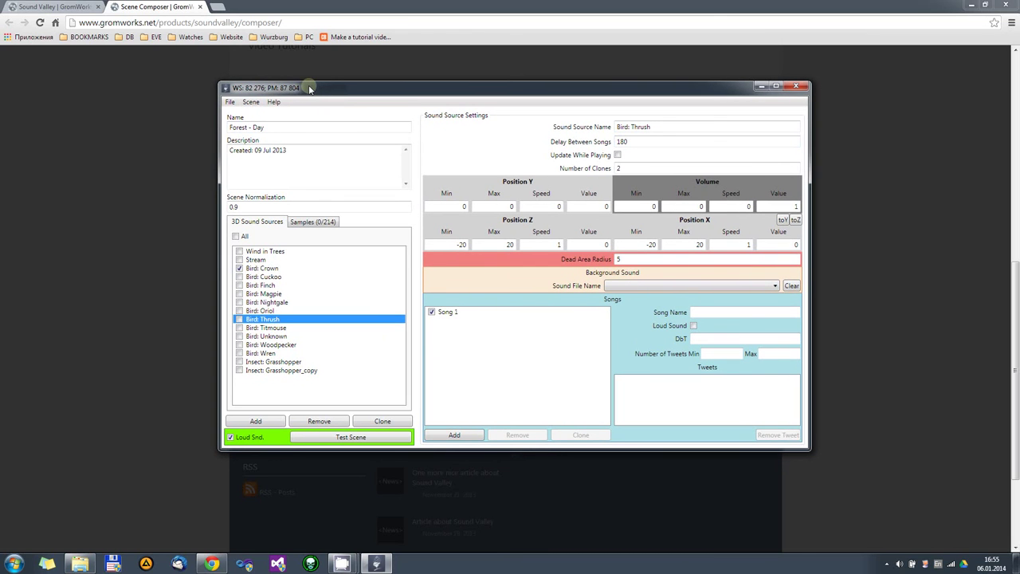
{"action": "left_click", "coordinate": [229, 102]}
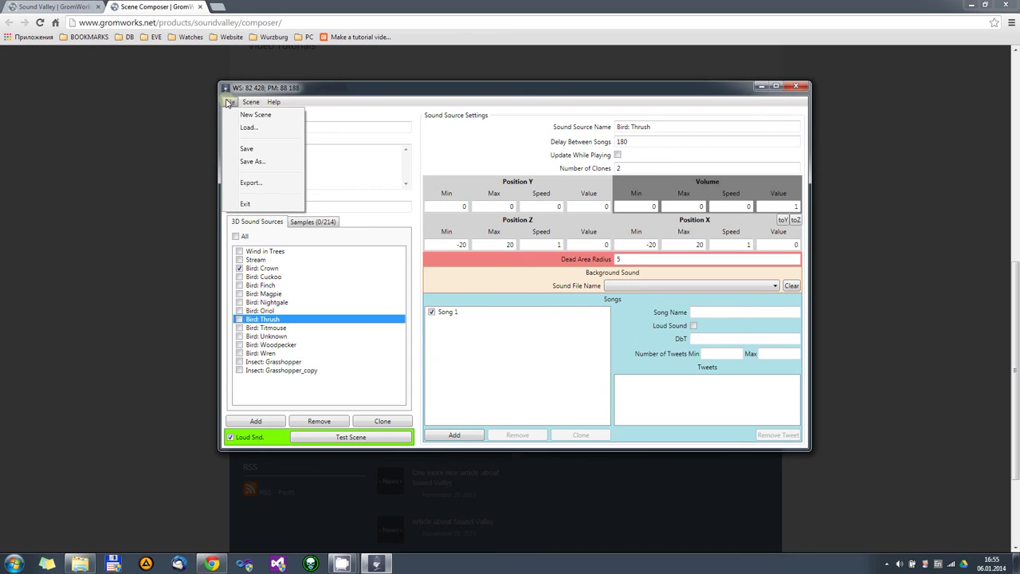
{"action": "left_click", "coordinate": [257, 165]}
{"action": "left_click", "coordinate": [578, 359]}
{"action": "key", "text": "Return"}
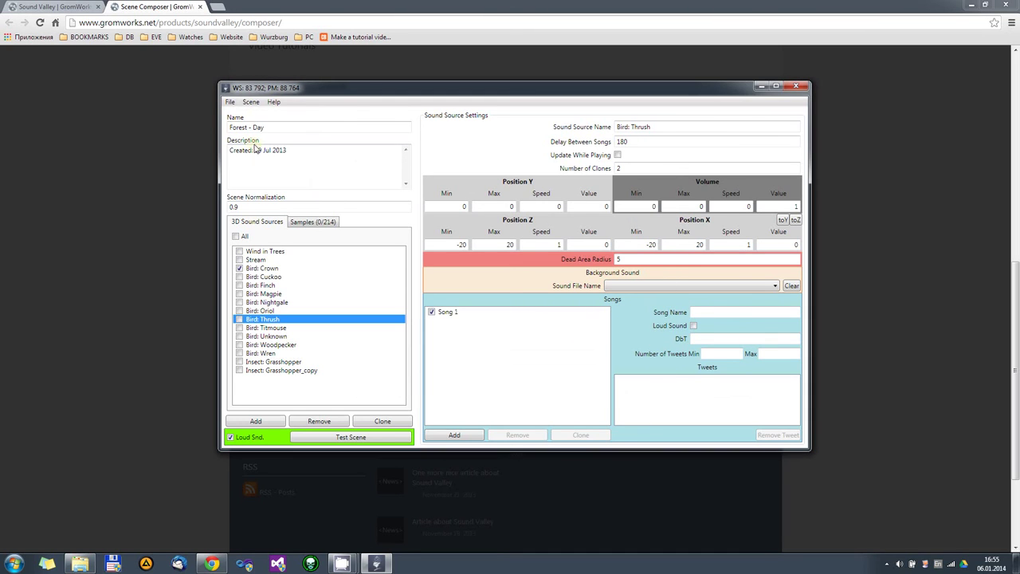
{"action": "left_click", "coordinate": [229, 102]}
{"action": "mouse_move", "coordinate": [247, 103]}
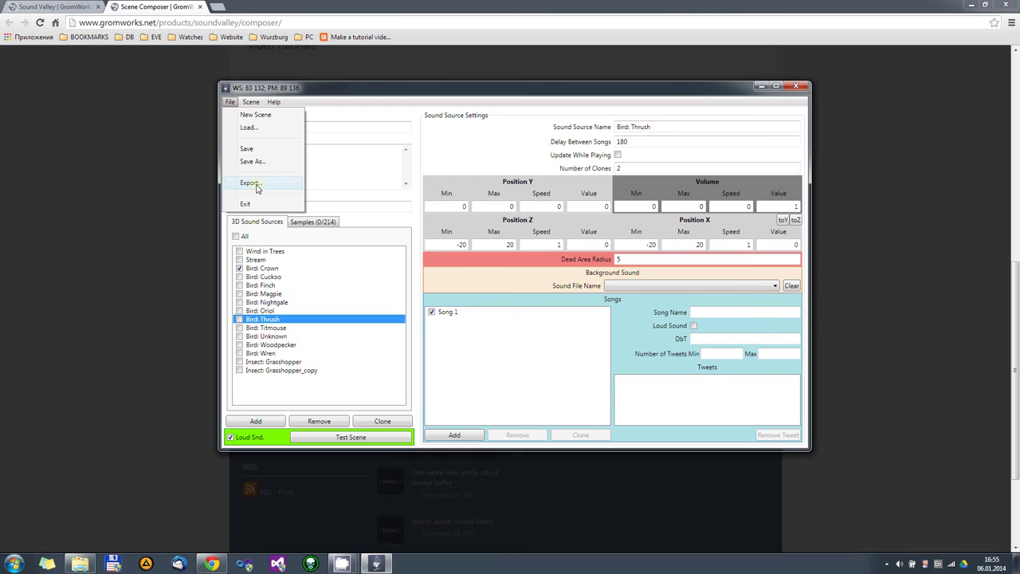
{"action": "left_click", "coordinate": [271, 90]}
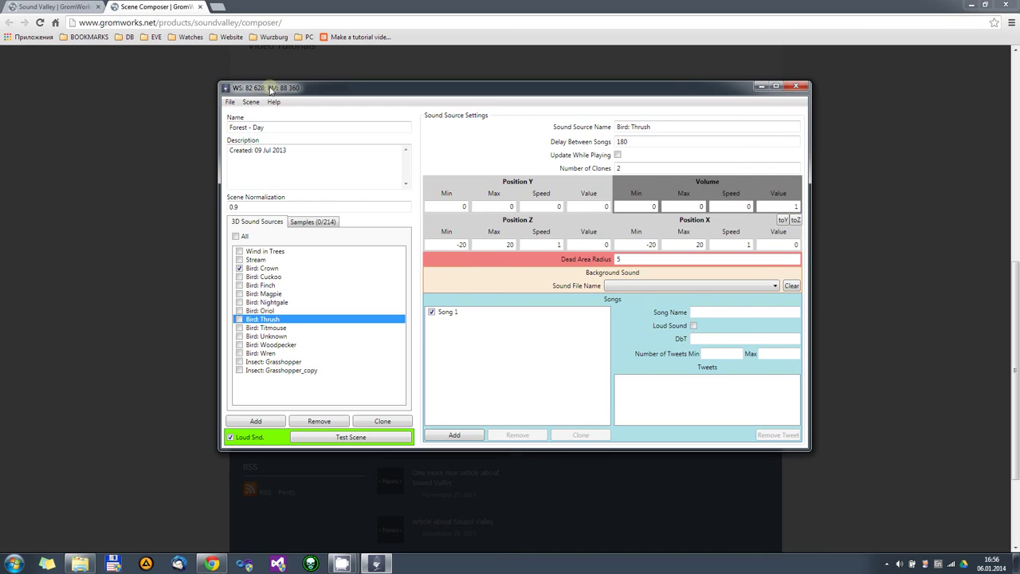
Export the Forest - Day scene to a new folder named 2 on the WORK (D:) drive
{"action": "left_click", "coordinate": [229, 102]}
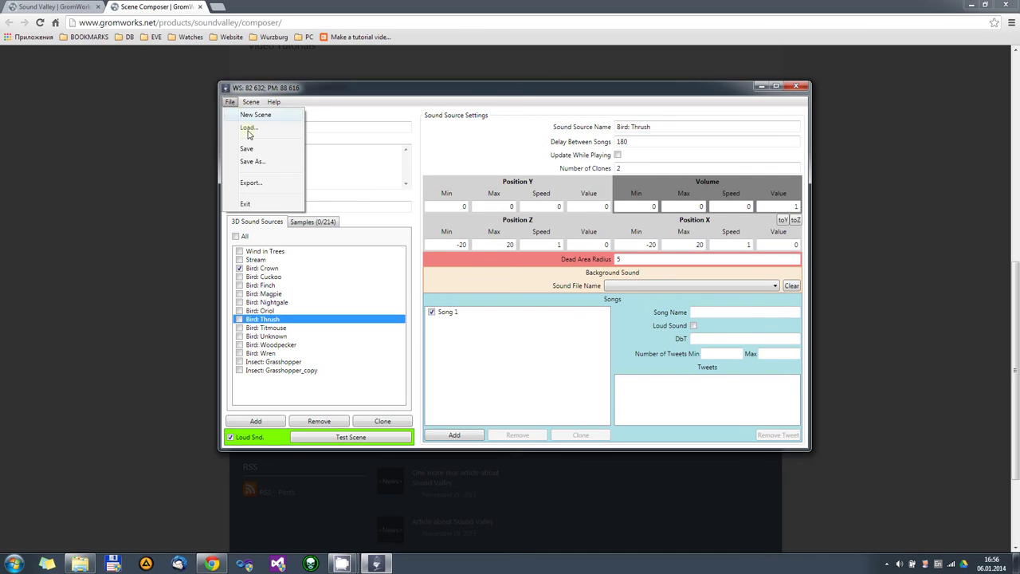
{"action": "left_click", "coordinate": [258, 183]}
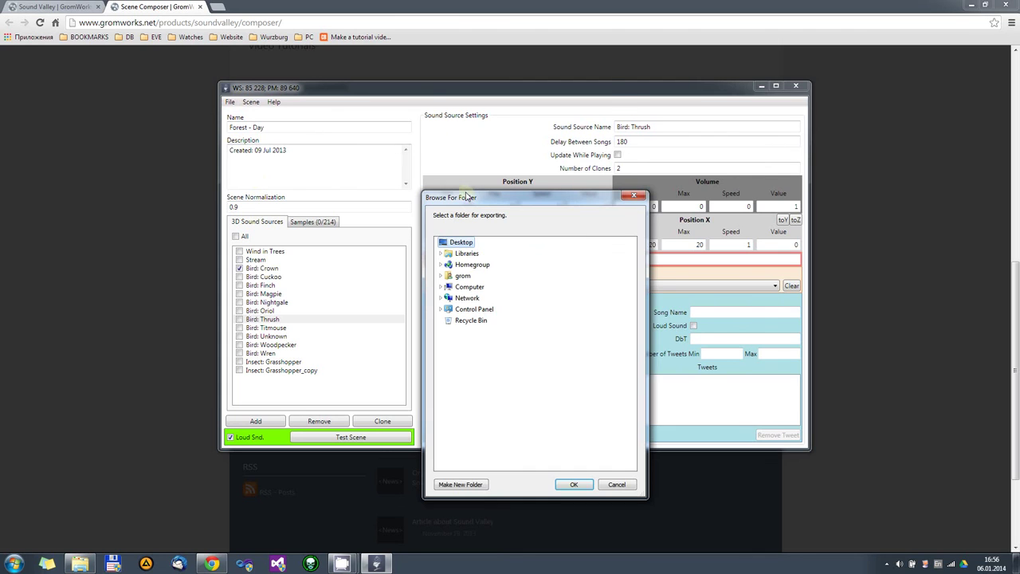
{"action": "left_click_drag", "start_coordinate": [469, 197], "coordinate": [423, 92]}
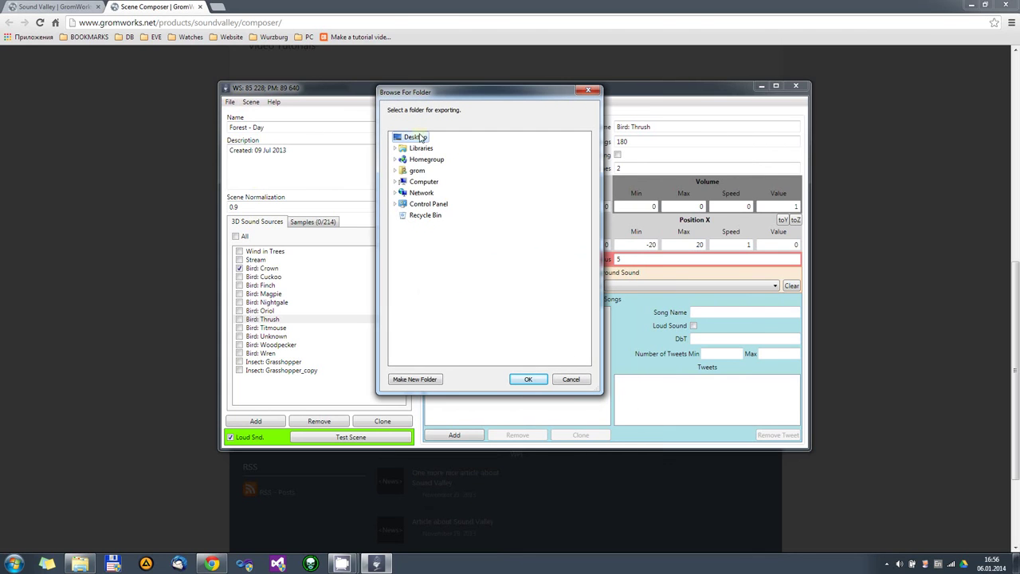
{"action": "left_click", "coordinate": [395, 182]}
{"action": "left_click", "coordinate": [400, 204]}
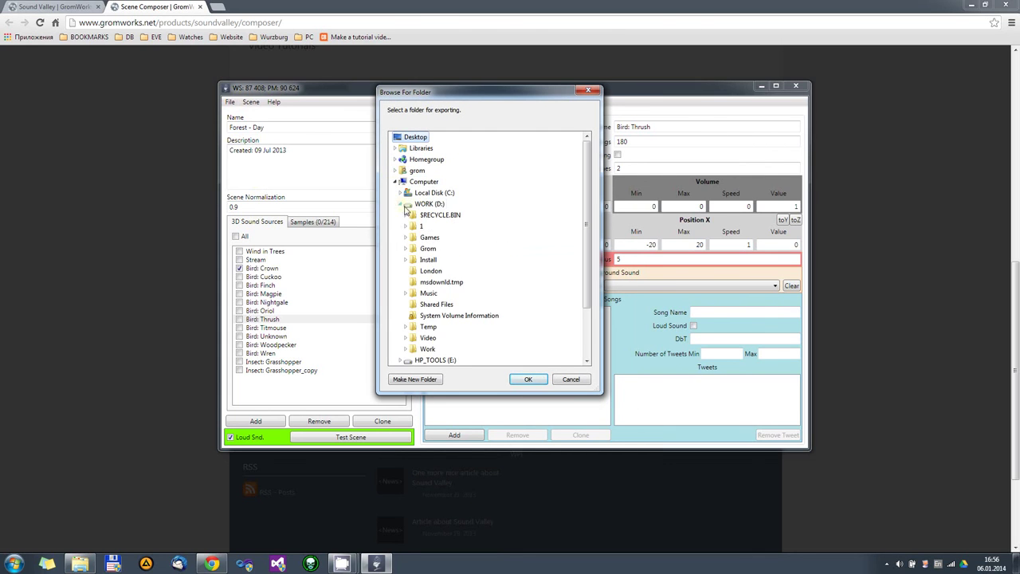
{"action": "left_click", "coordinate": [424, 204]}
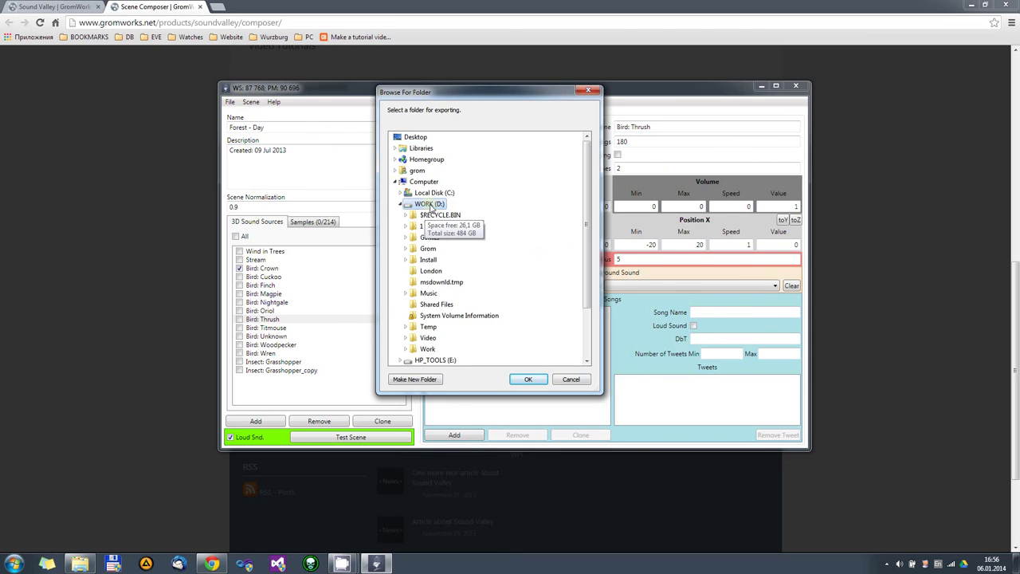
{"action": "left_click", "coordinate": [422, 379]}
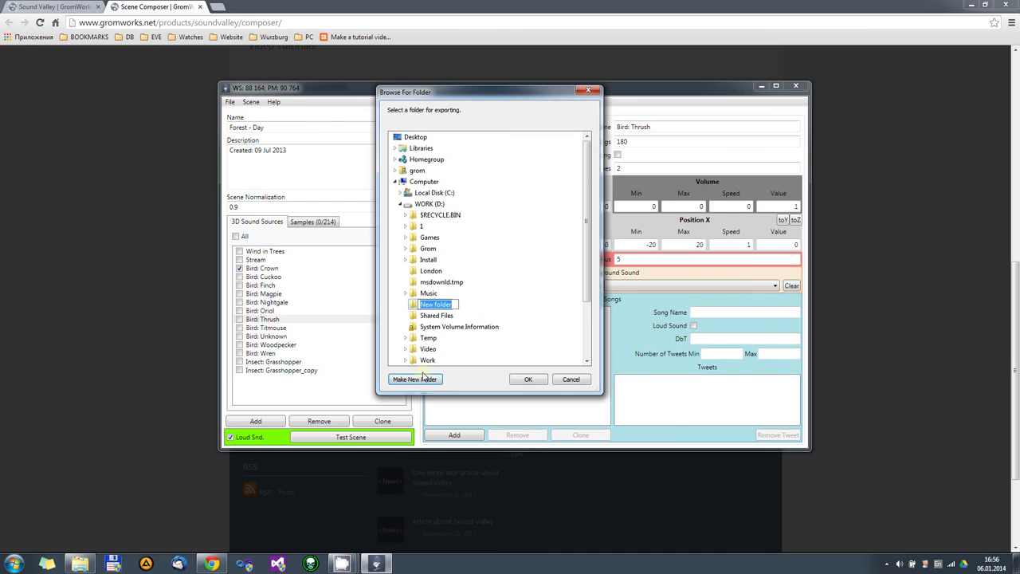
{"action": "type", "text": "2"}
{"action": "key", "text": "Return"}
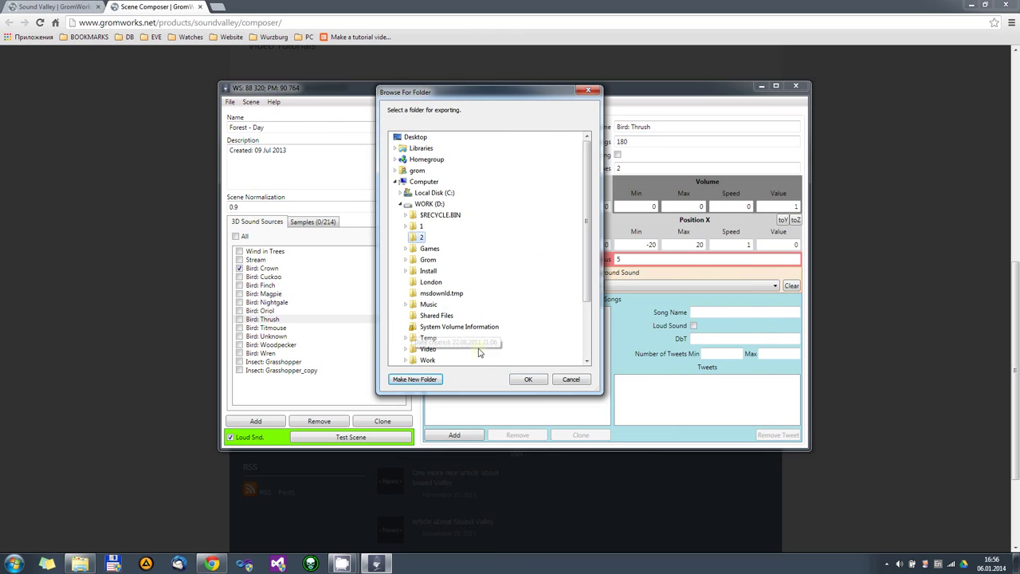
{"action": "left_click", "coordinate": [529, 380]}
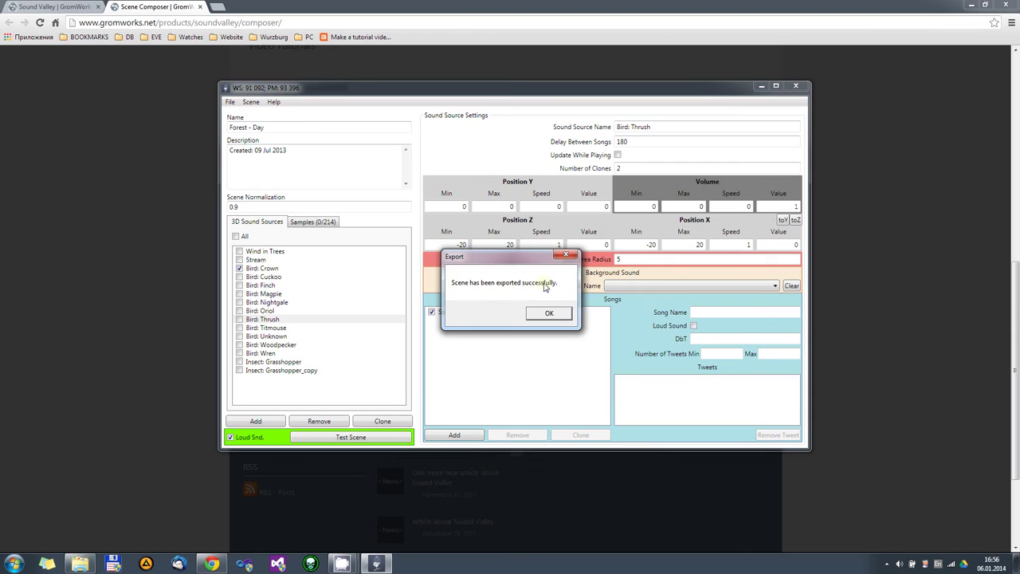
{"action": "left_click", "coordinate": [549, 314]}
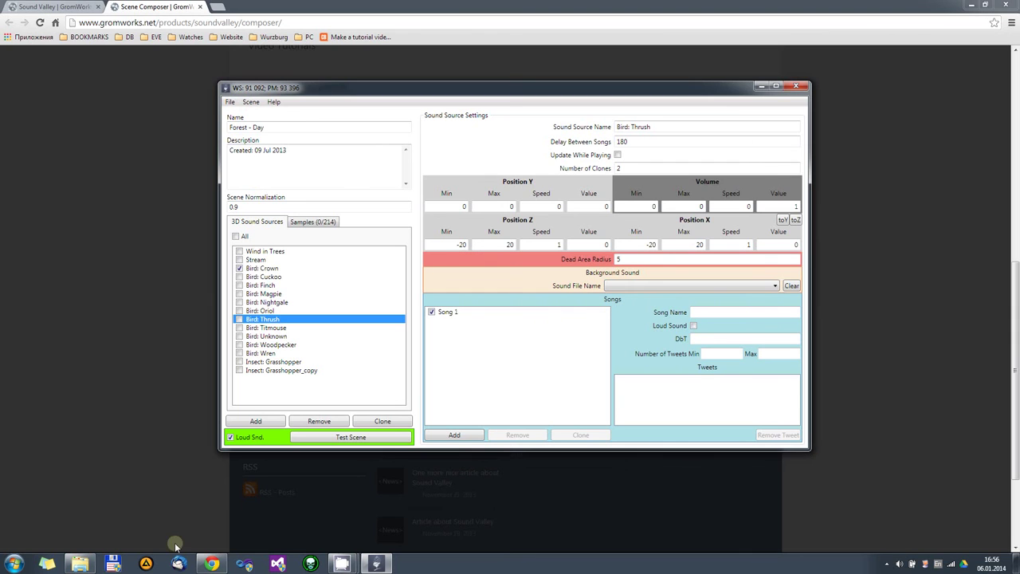
Switch to Windows Explorer and open the exported Forest - Day 3 folder inside folder 2 on WORK (D:)
{"action": "left_click", "coordinate": [74, 563]}
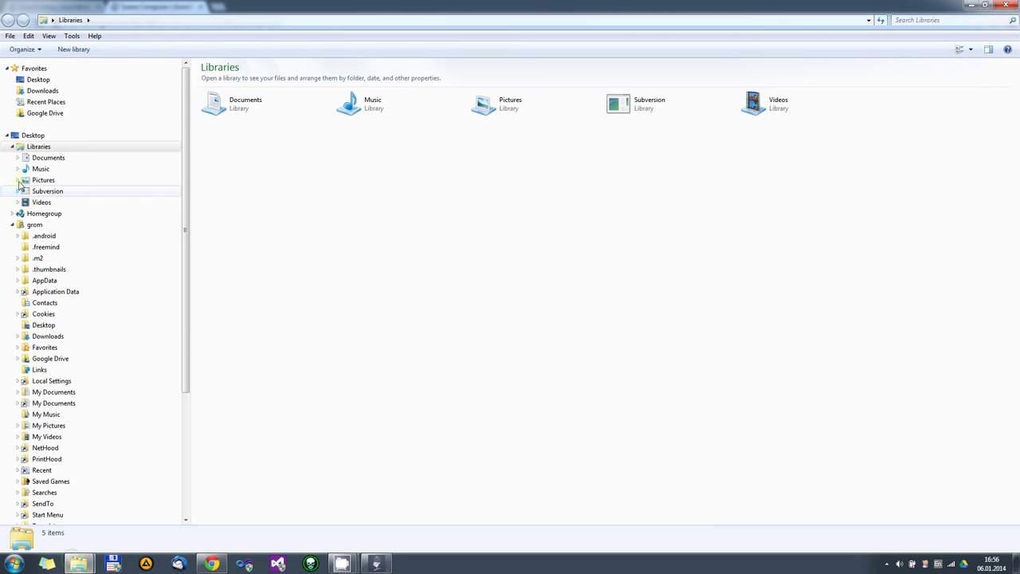
{"action": "left_click", "coordinate": [12, 147]}
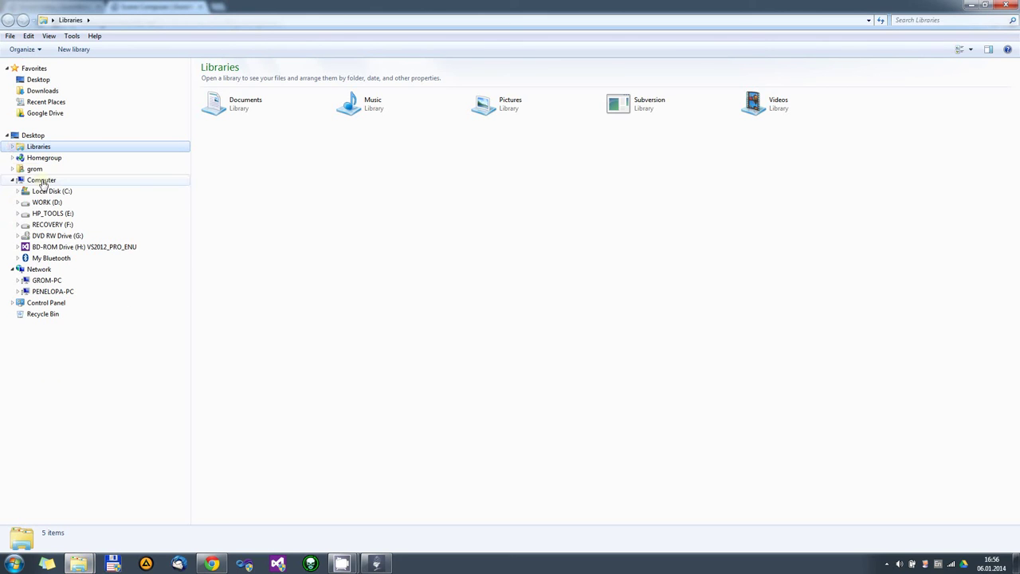
{"action": "left_click", "coordinate": [47, 202]}
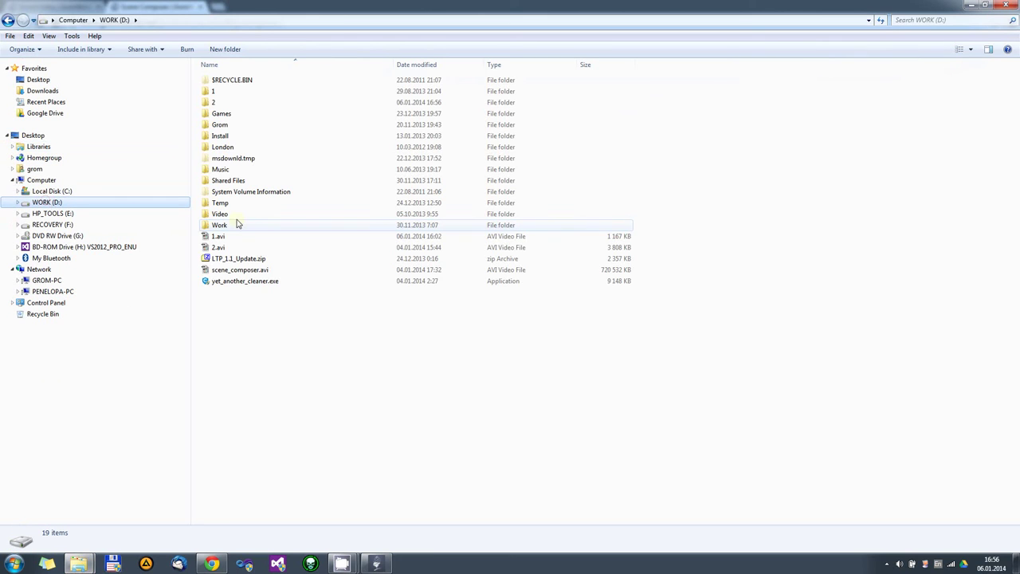
{"action": "double_click", "coordinate": [223, 101]}
{"action": "left_click", "coordinate": [248, 83]}
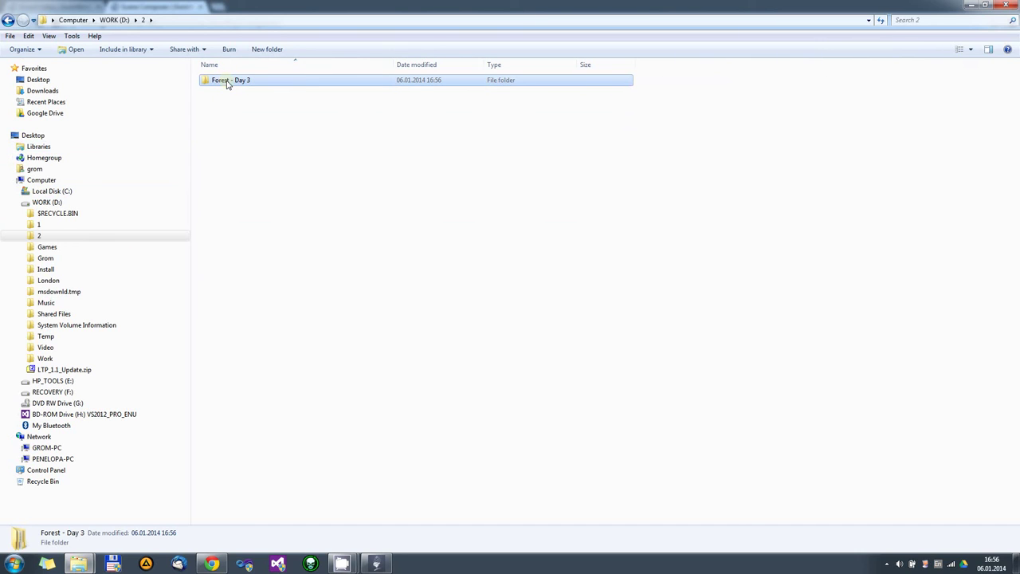
{"action": "double_click", "coordinate": [227, 83]}
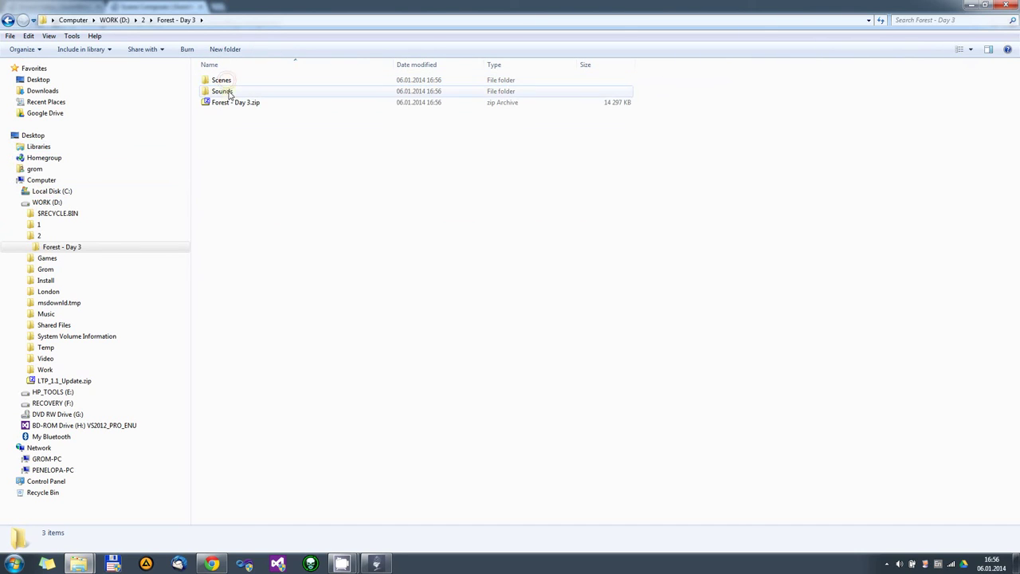
Point out the exported Forest - Day 3.zip archive and compare the entries of the Scenes and Sounds folders
{"action": "left_click", "coordinate": [228, 104]}
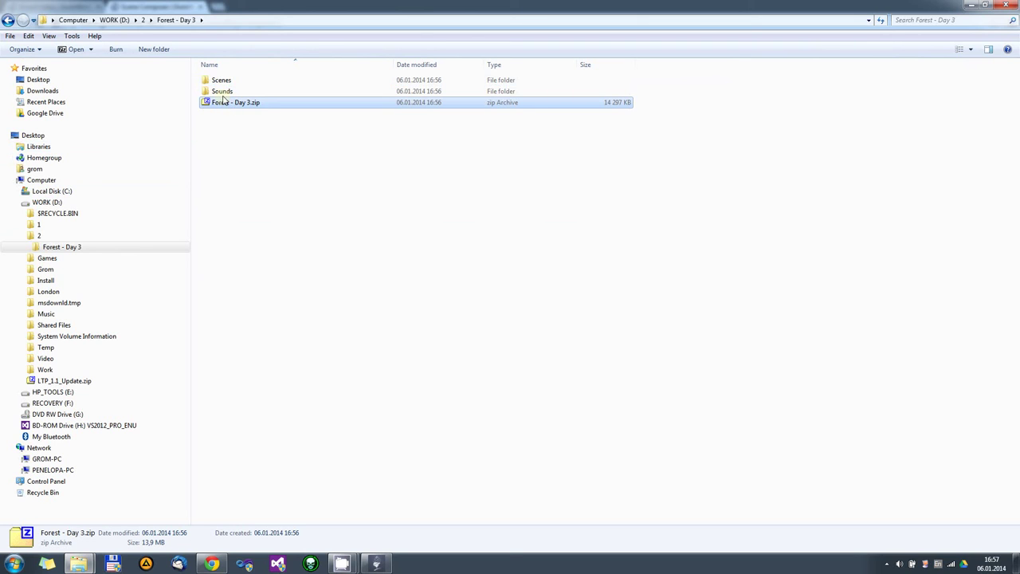
{"action": "left_click", "coordinate": [224, 92]}
{"action": "left_click", "coordinate": [221, 80]}
{"action": "left_click", "coordinate": [228, 92]}
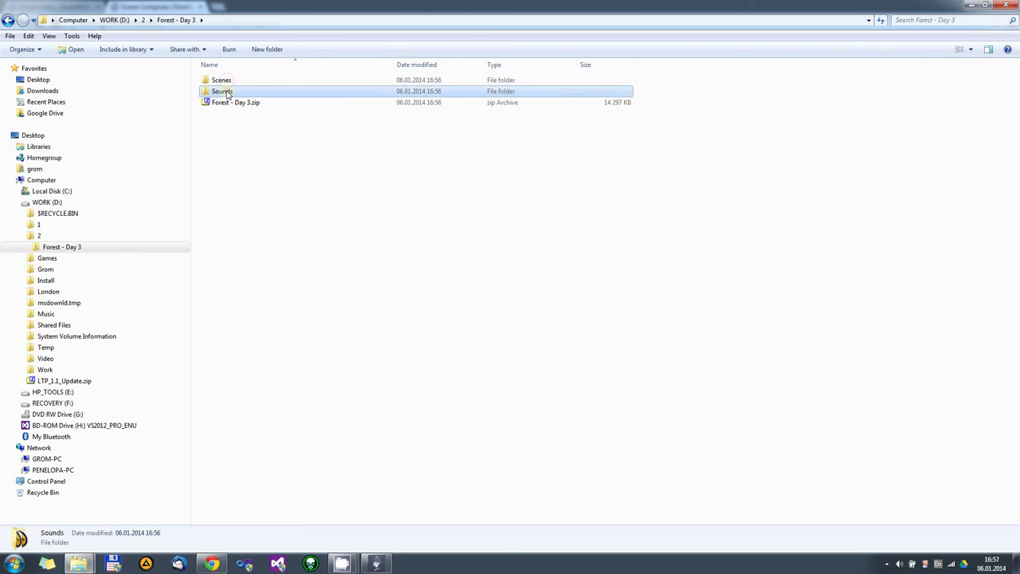
{"action": "key", "text": "Up"}
{"action": "key", "text": "Down"}
{"action": "key", "text": "Up"}
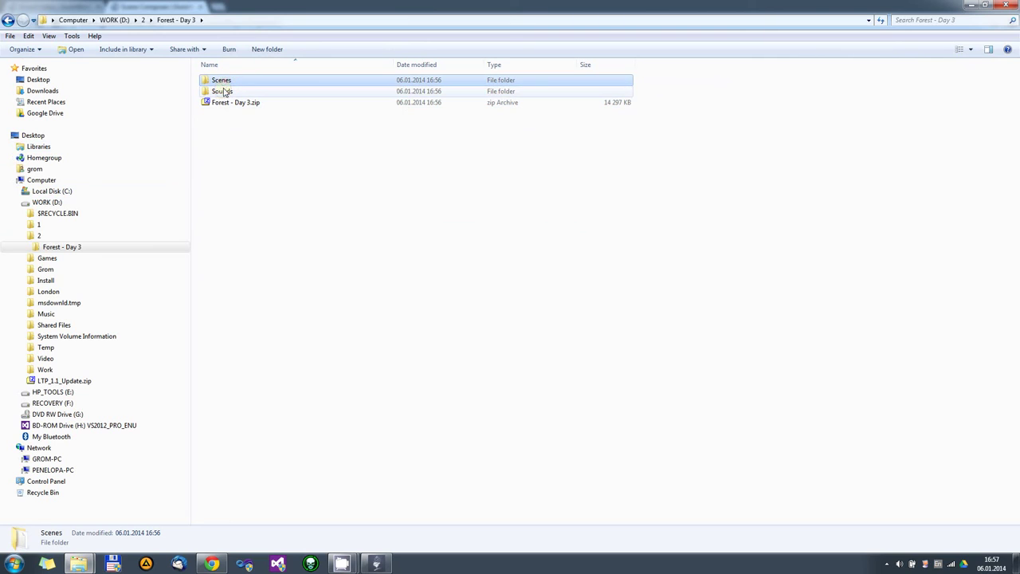
{"action": "key", "text": "Down"}
{"action": "key", "text": "Up"}
{"action": "key", "text": "Down"}
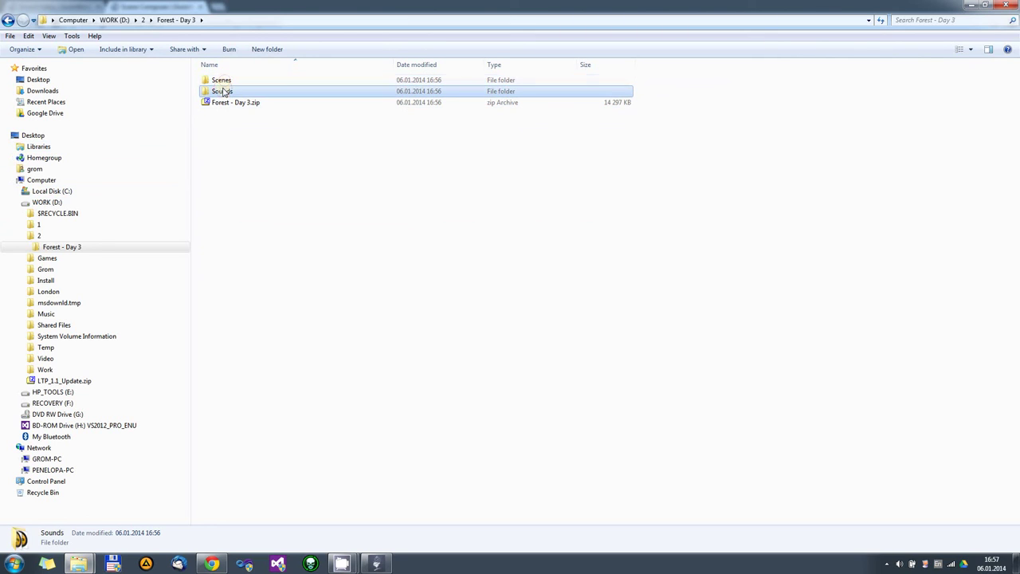
{"action": "key", "text": "Up"}
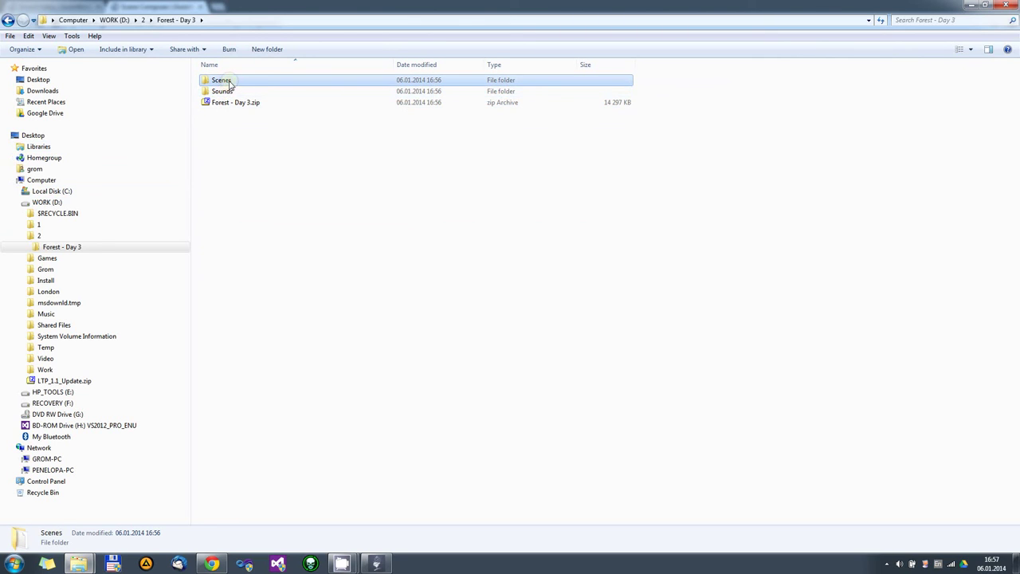
Examine the contents of the exported Scenes folder and the sound files in the Sounds folder
{"action": "key", "text": "Return"}
{"action": "key", "text": "BackSpace"}
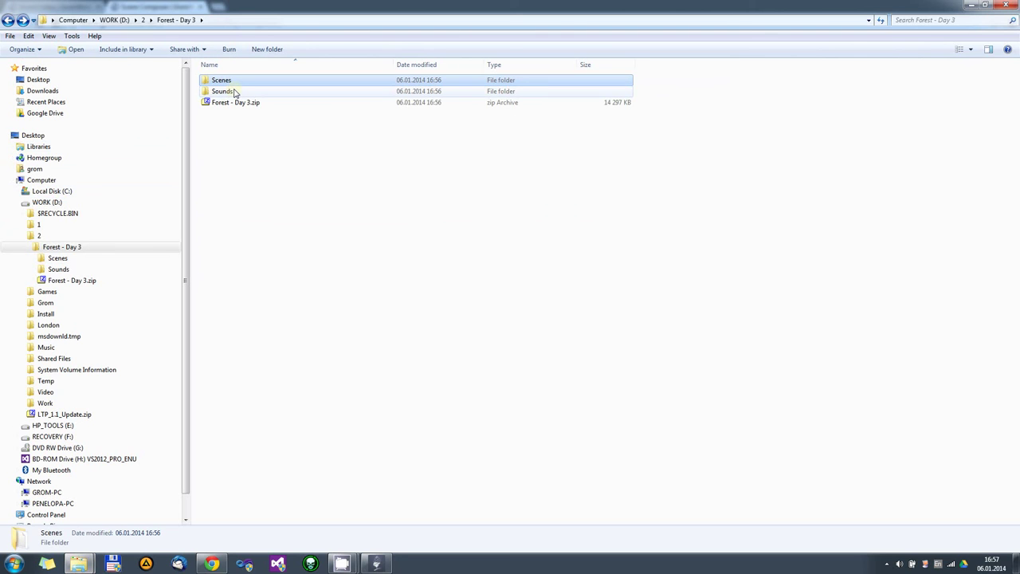
{"action": "double_click", "coordinate": [234, 92]}
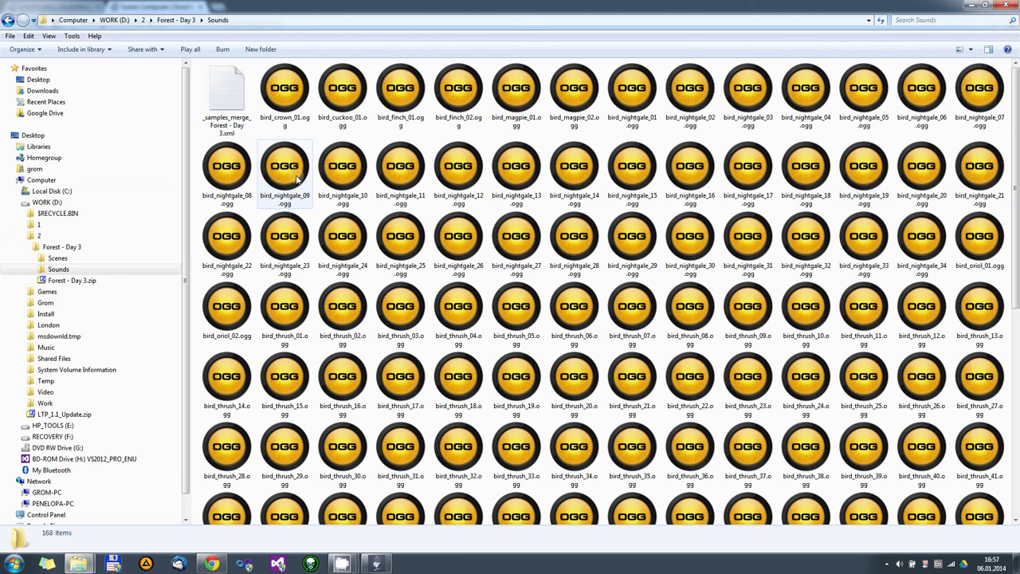
{"action": "left_click", "coordinate": [7, 22]}
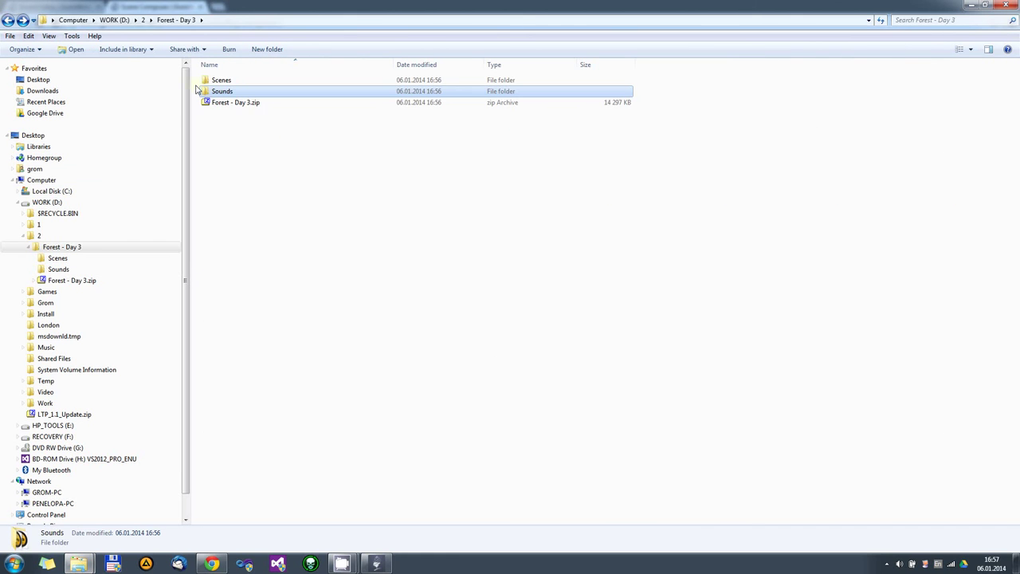
{"action": "double_click", "coordinate": [215, 91]}
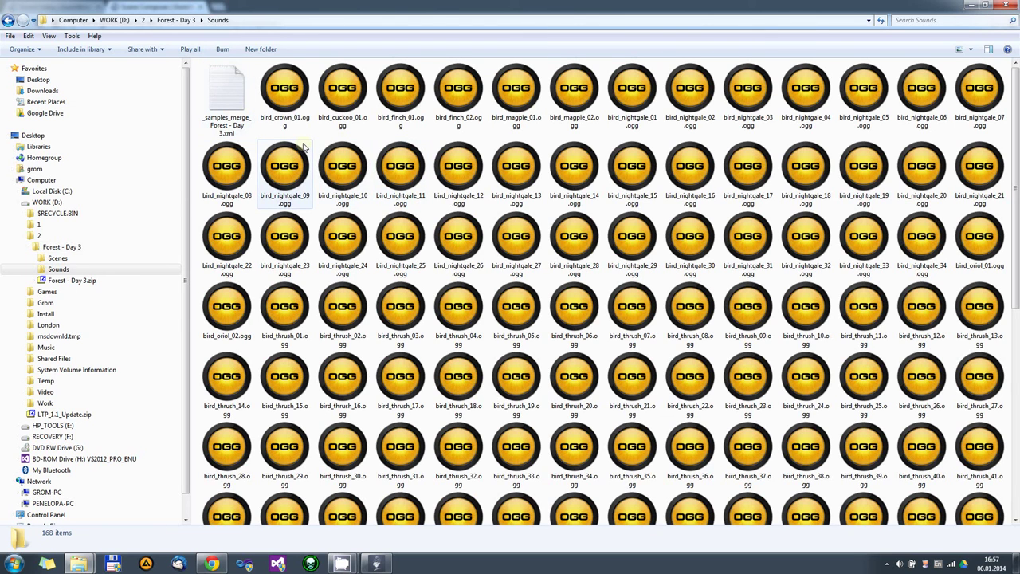
{"action": "left_click", "coordinate": [7, 20]}
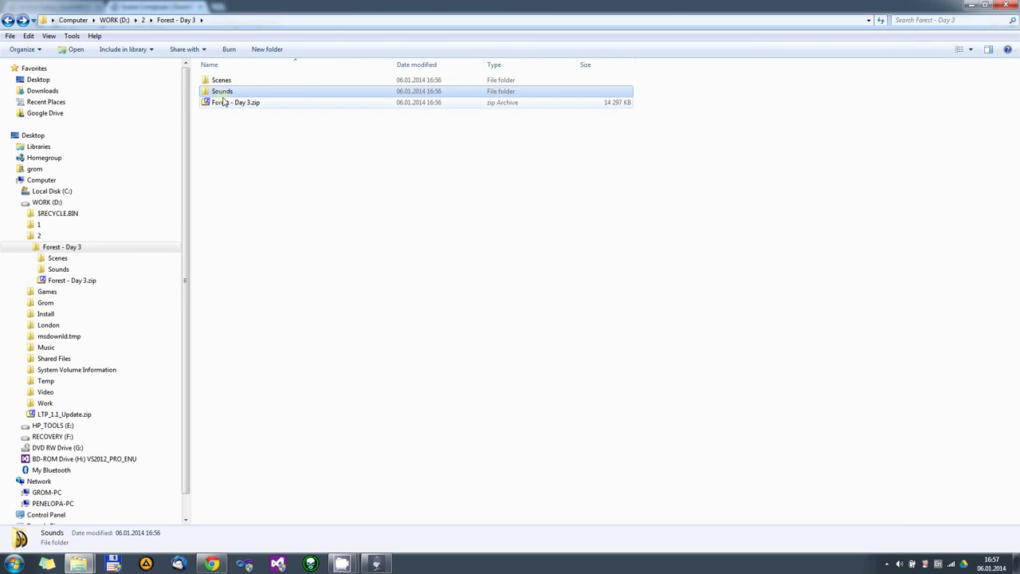
Review the archive entry and look again inside the Scenes and Sounds folders it packages
{"action": "left_click", "coordinate": [226, 105]}
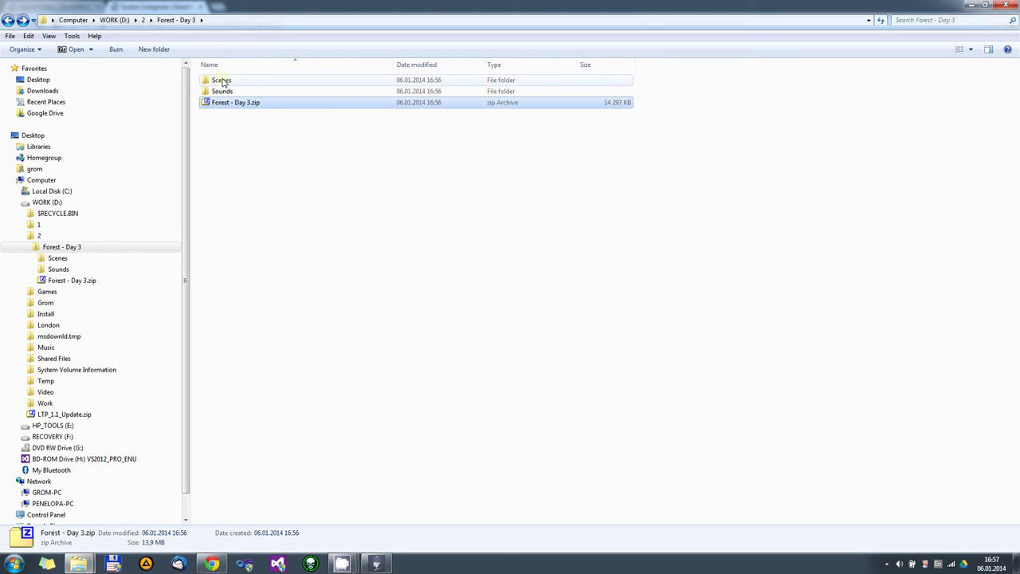
{"action": "double_click", "coordinate": [221, 80]}
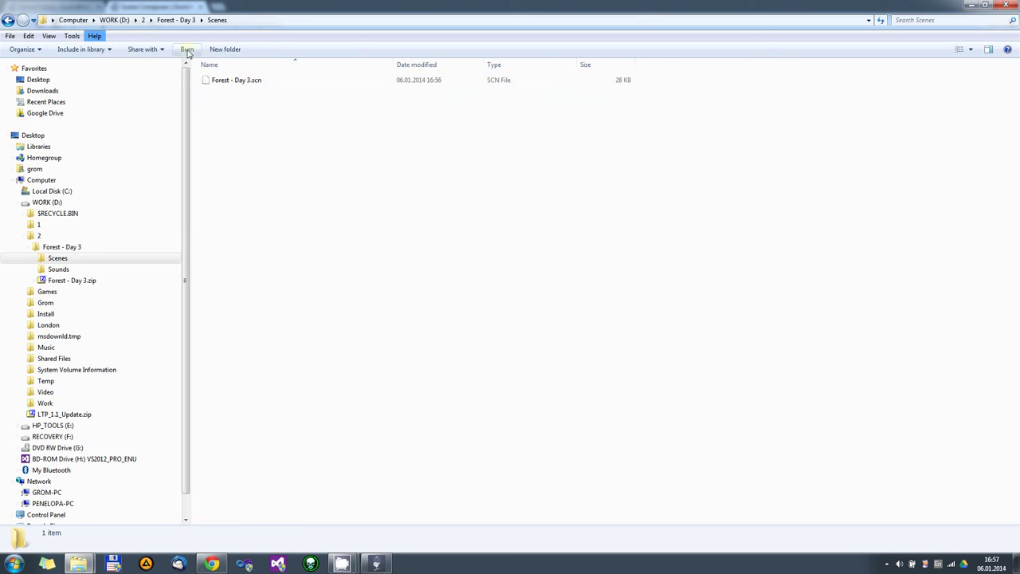
{"action": "left_click", "coordinate": [8, 20]}
{"action": "left_click", "coordinate": [222, 92]}
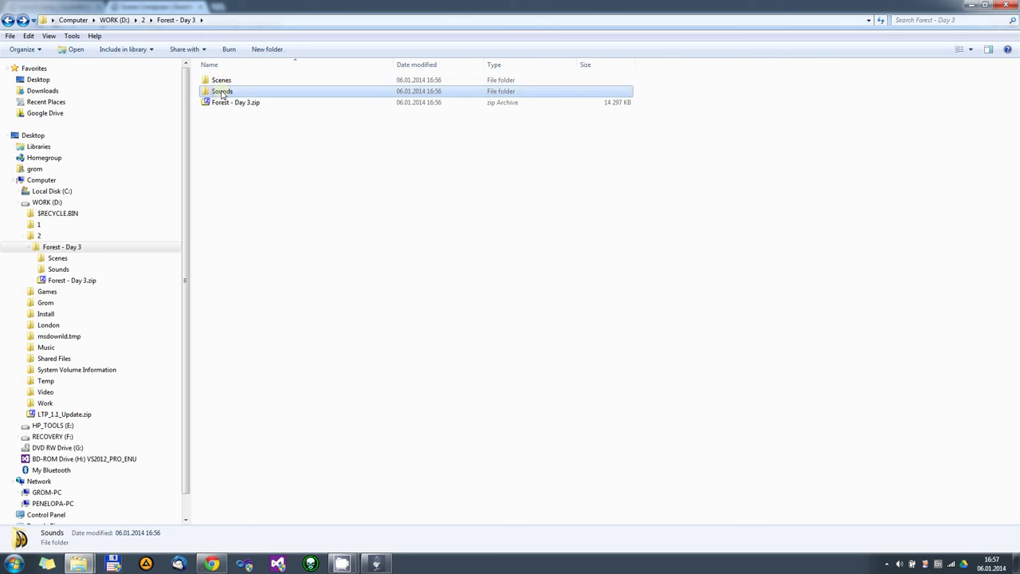
{"action": "double_click", "coordinate": [223, 93]}
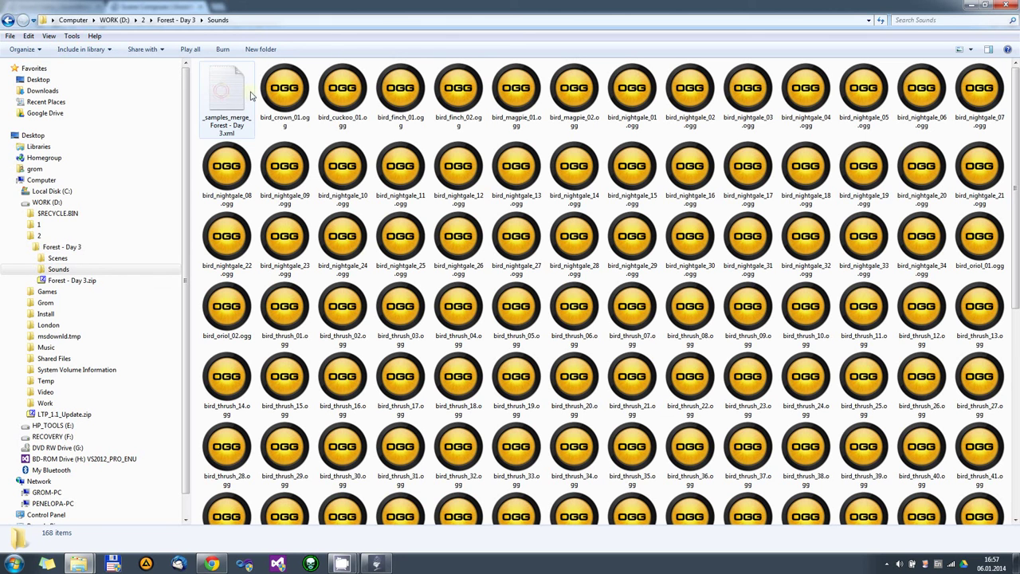
{"action": "left_click", "coordinate": [8, 20]}
{"action": "left_click", "coordinate": [226, 104]}
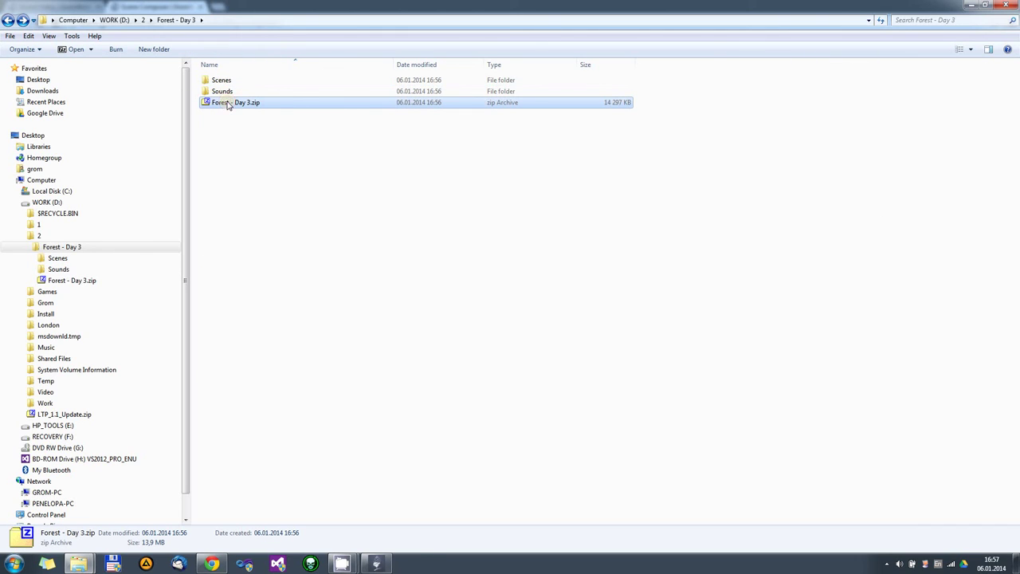
Open Forest - Day 3.zip to view its contents, and close the archive window
{"action": "double_click", "coordinate": [227, 104]}
{"action": "left_click_drag", "start_coordinate": [279, 68], "coordinate": [351, 103]}
{"action": "left_click", "coordinate": [764, 90]}
{"action": "left_click", "coordinate": [229, 92]}
{"action": "left_click", "coordinate": [231, 103]}
{"action": "left_click", "coordinate": [375, 563]}
{"action": "left_click", "coordinate": [232, 102]}
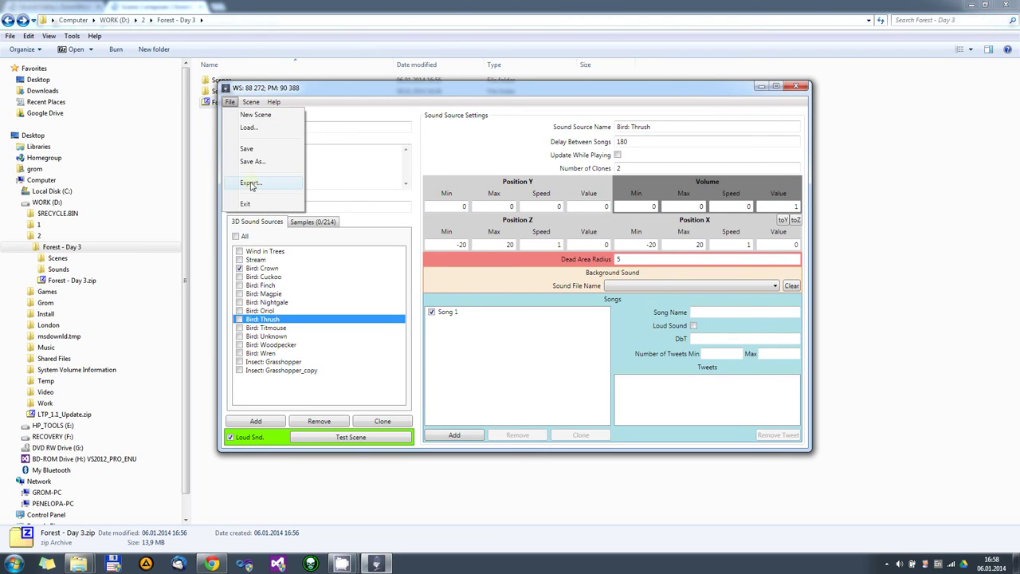
{"action": "left_click", "coordinate": [259, 185]}
{"action": "left_click", "coordinate": [633, 197]}
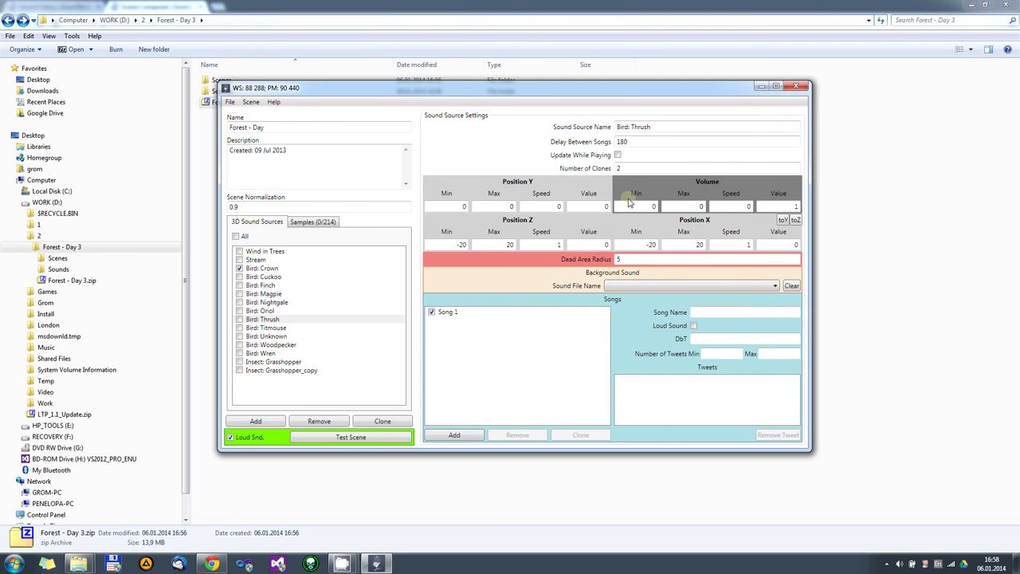
Close the Explorer window and select bird_thrush_38.ogg in Scene Composer's list of samples
{"action": "left_click", "coordinate": [1004, 6]}
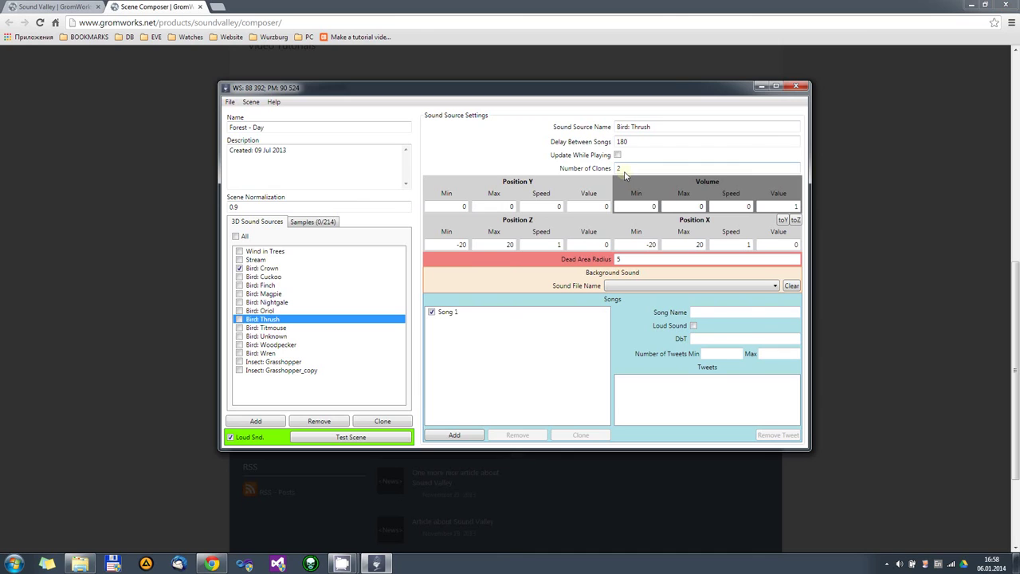
{"action": "left_click", "coordinate": [312, 221]}
{"action": "left_click", "coordinate": [282, 251]}
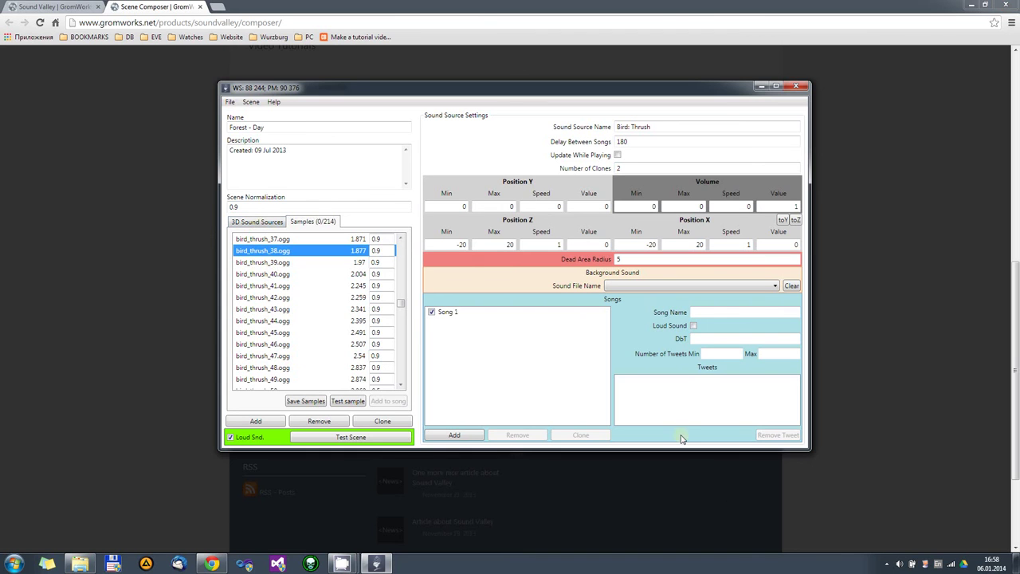
{"action": "mouse_move", "coordinate": [352, 566]}
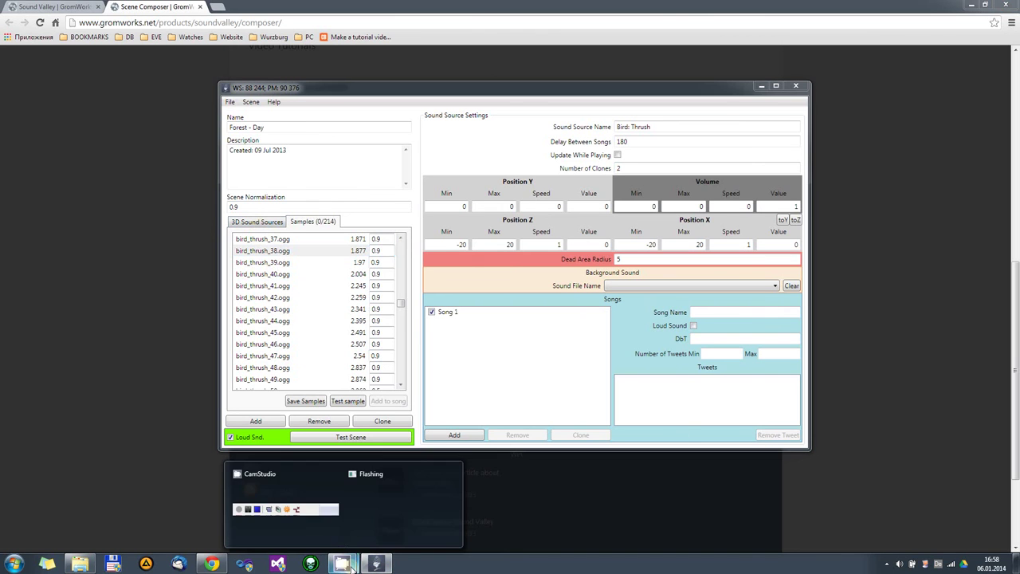
{"action": "left_click", "coordinate": [299, 510]}
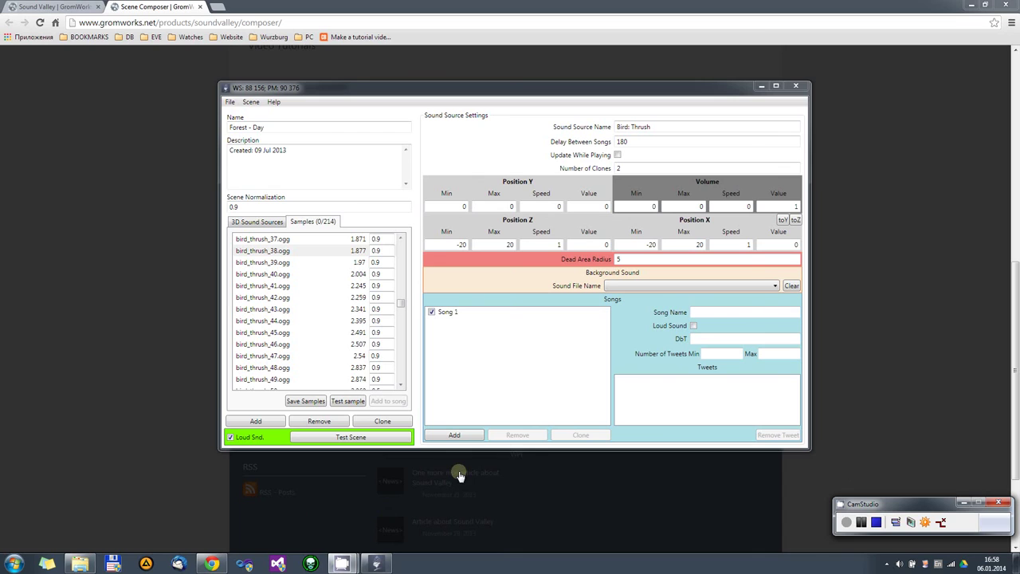